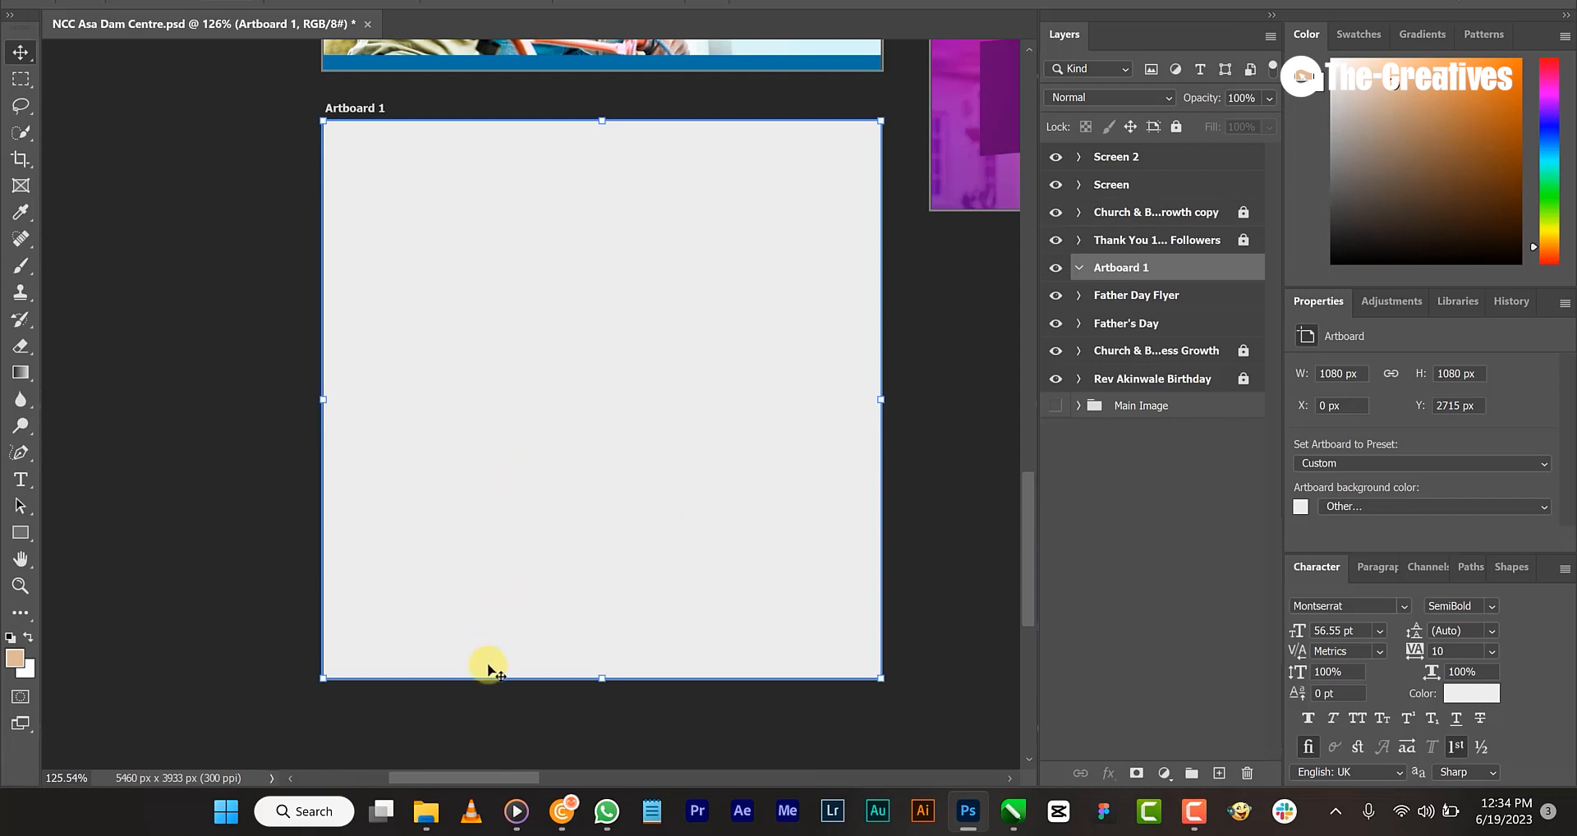
# - Place IMG_9538.jpg from the Downloads folder onto Artboard 1 and rename the artboard Thank you
pyautogui.click(425, 811)
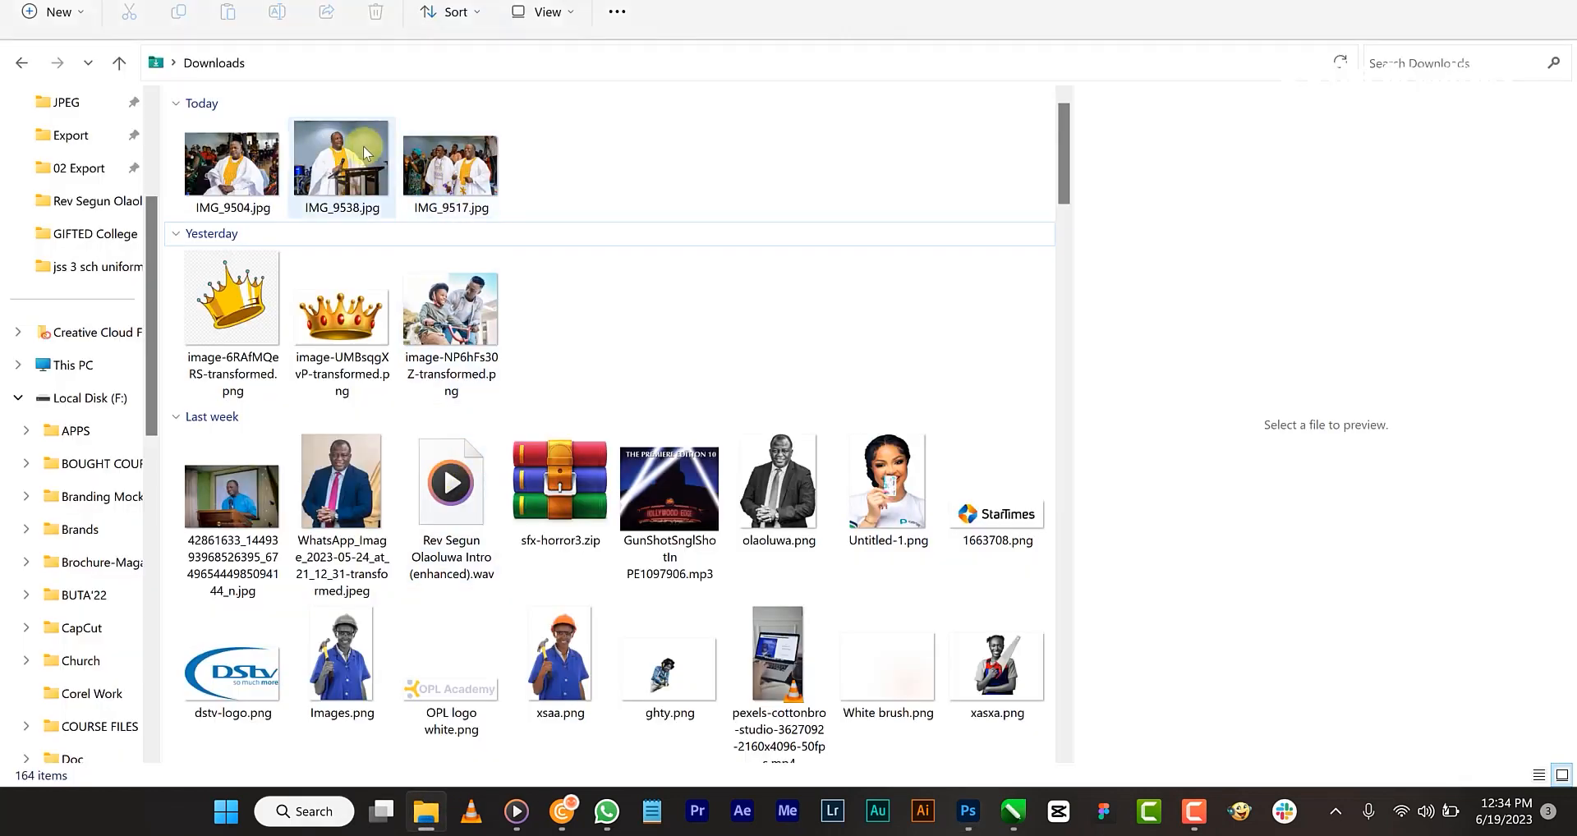
pyautogui.click(362, 148)
pyautogui.moveTo(374, 175); pyautogui.dragTo(570, 350)
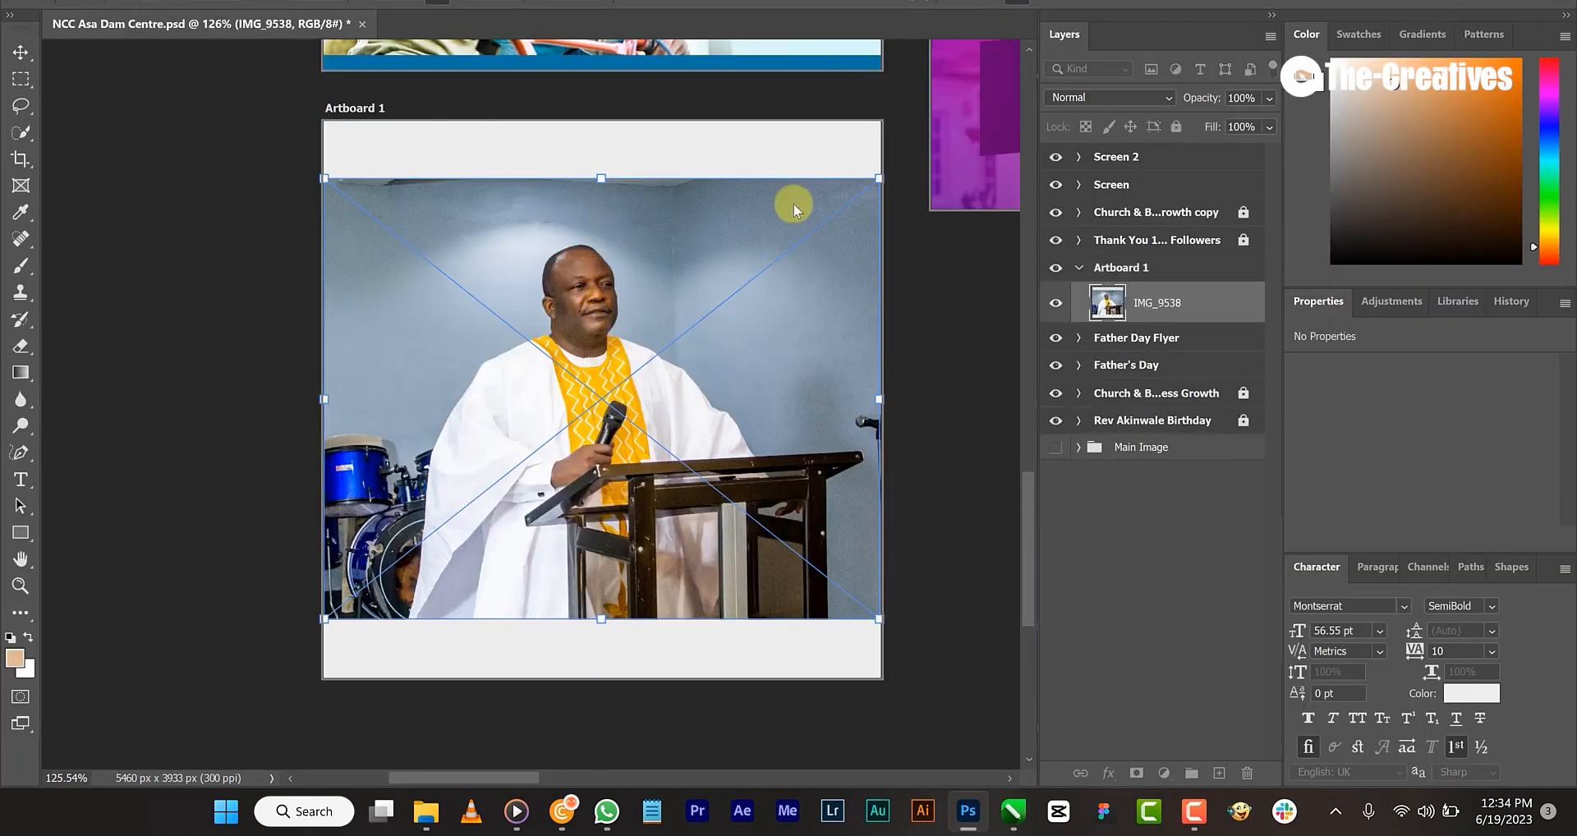
pyautogui.press('Return')
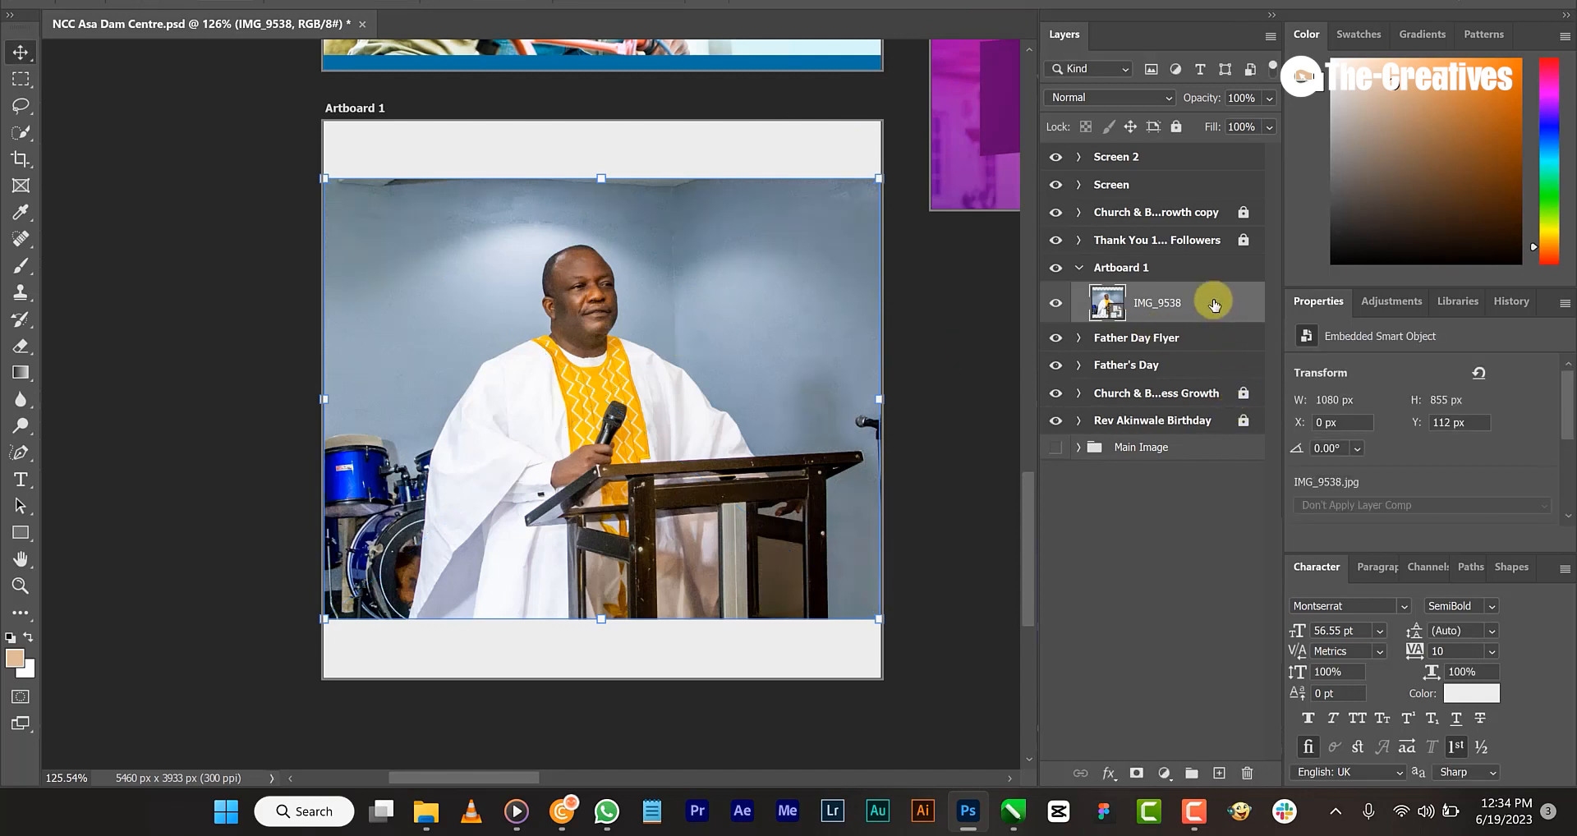
pyautogui.doubleClick(1123, 268)
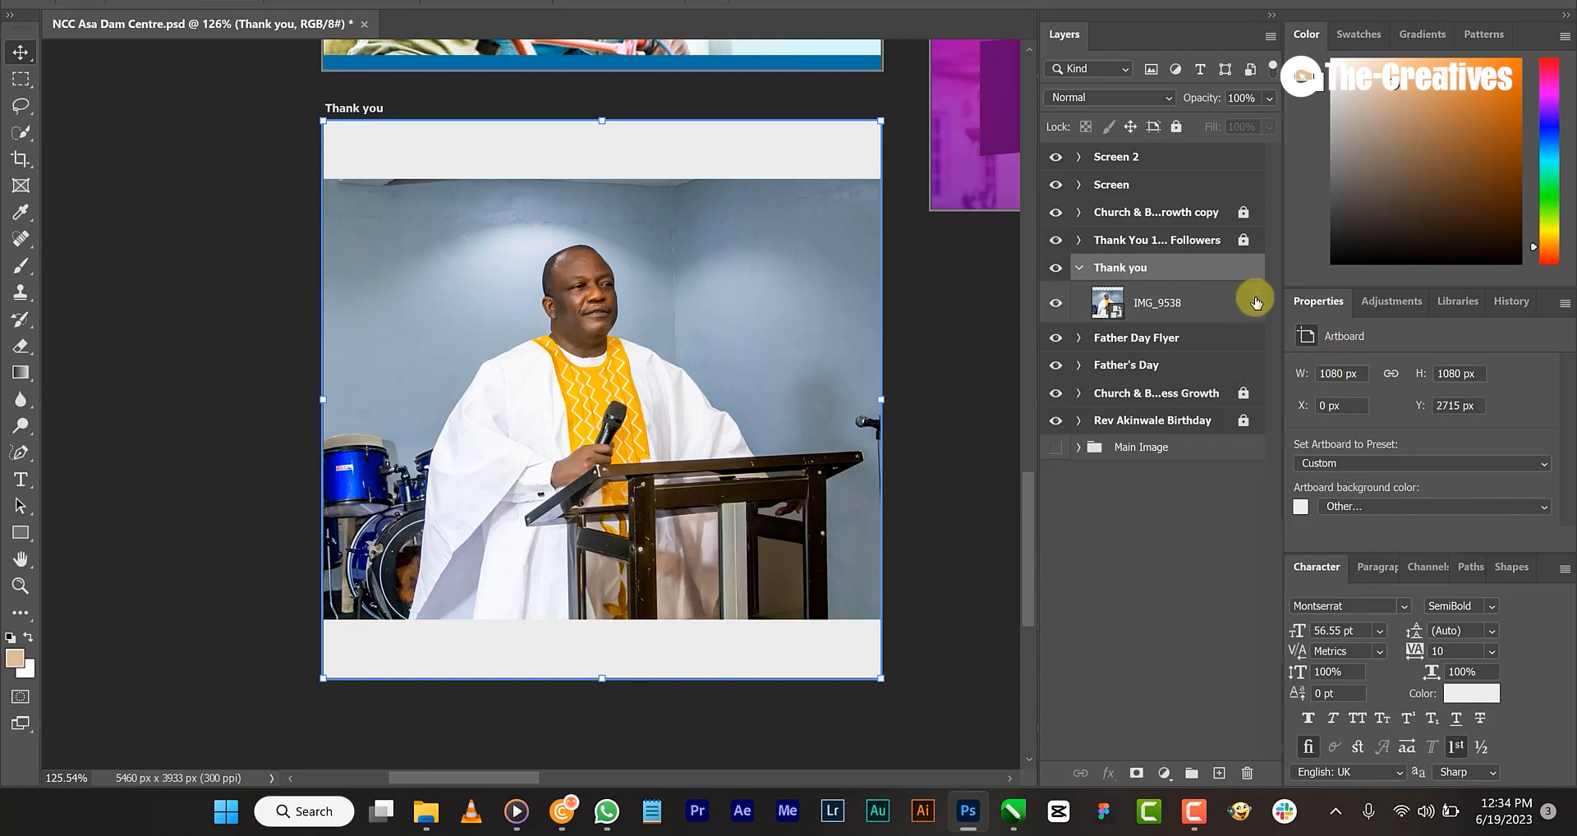
# - Select the man and the whole lectern in the IMG_9538 photo with the Quick Selection tool, including the lectern's inner panels
pyautogui.click(1229, 313)
pyautogui.scroll(-5, 1542, 439)
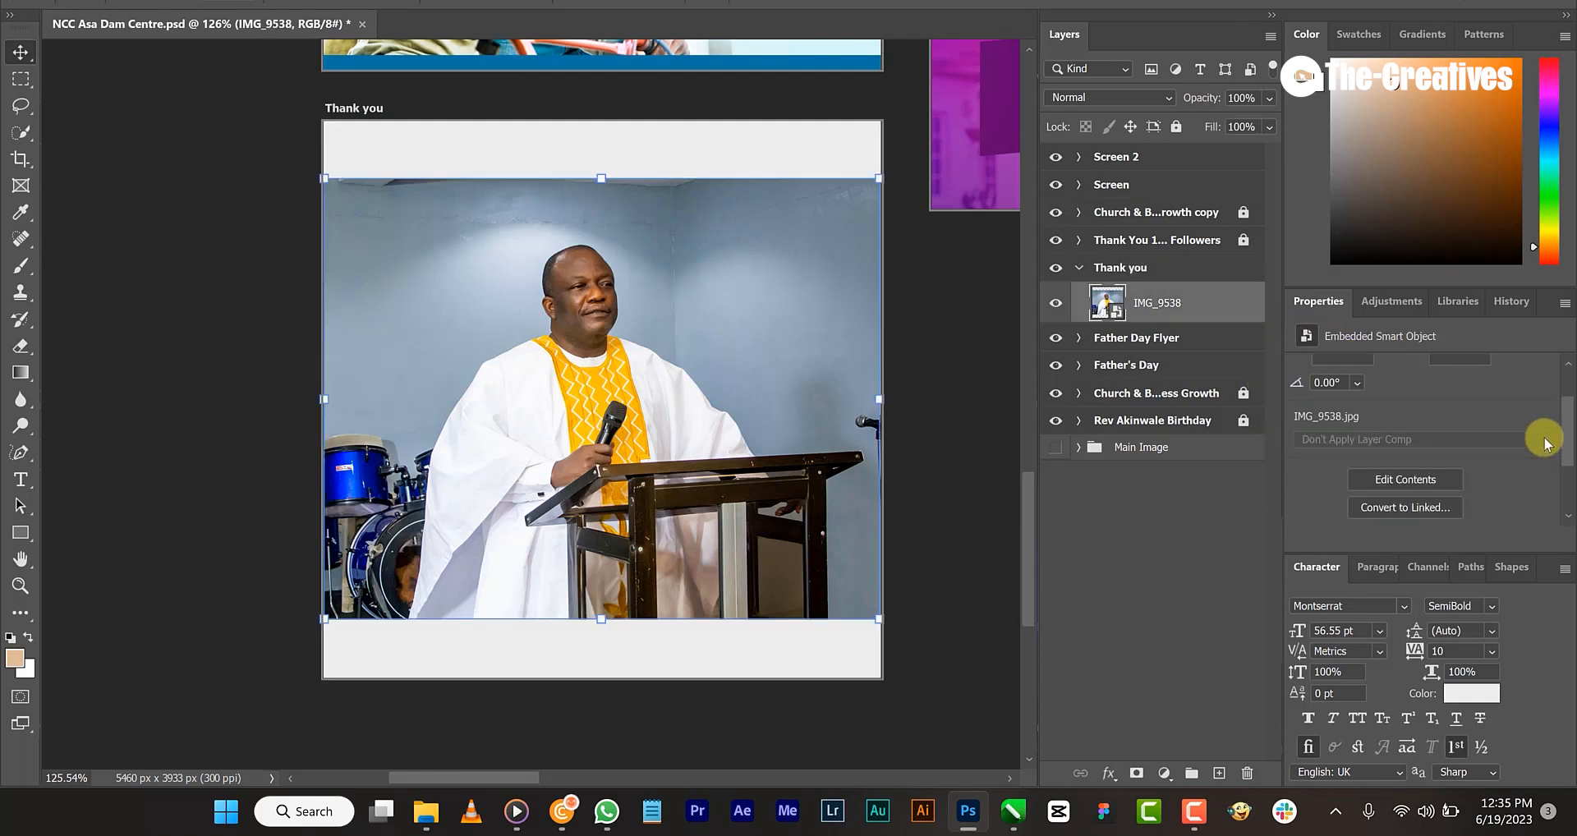
pyautogui.scroll(-2, 1545, 443)
pyautogui.scroll(2, 1545, 443)
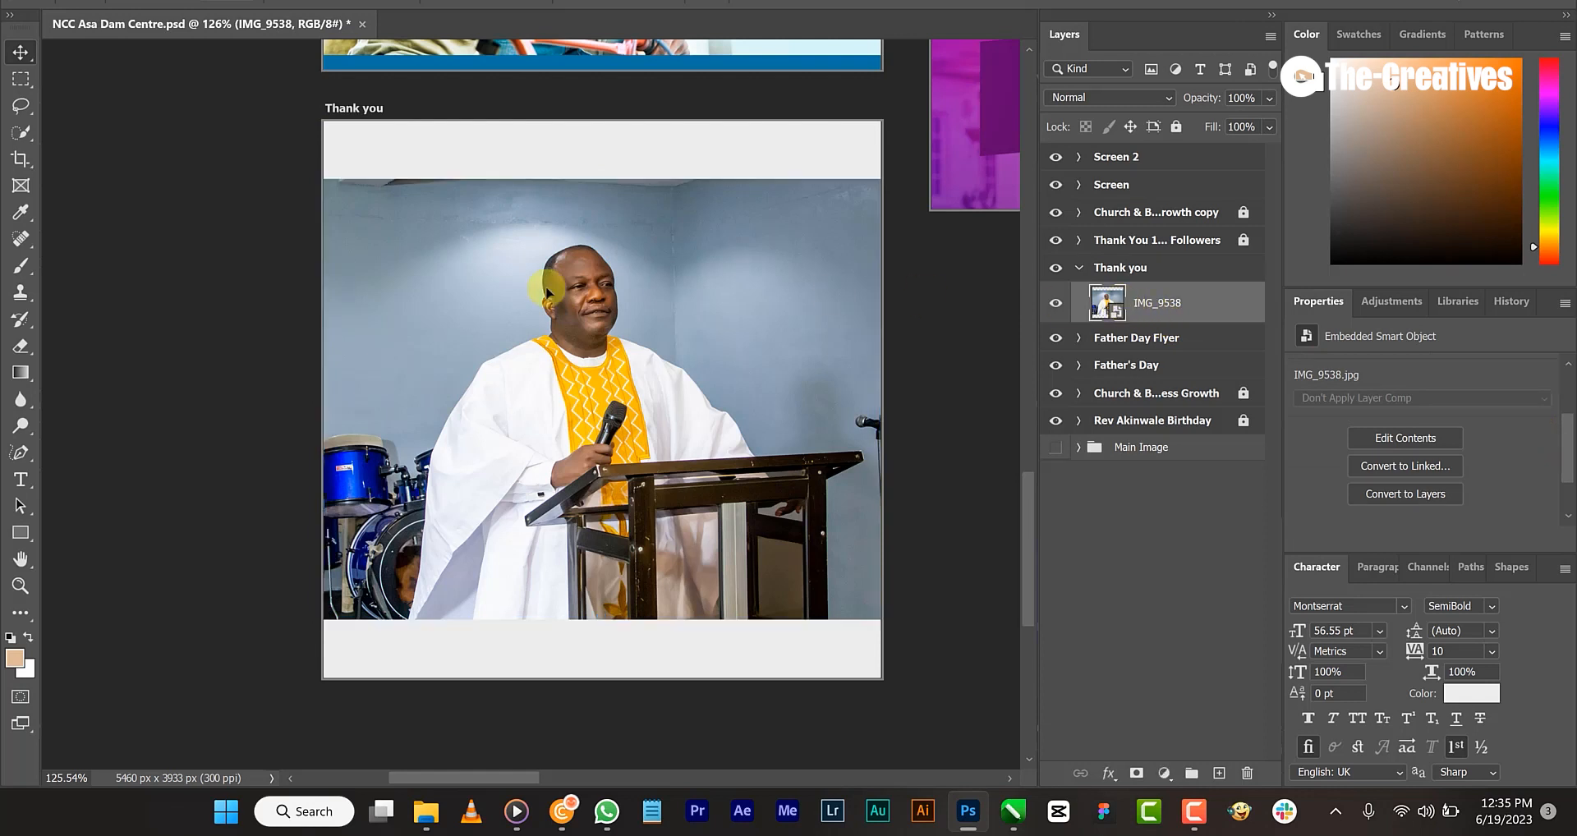
pyautogui.click(21, 131)
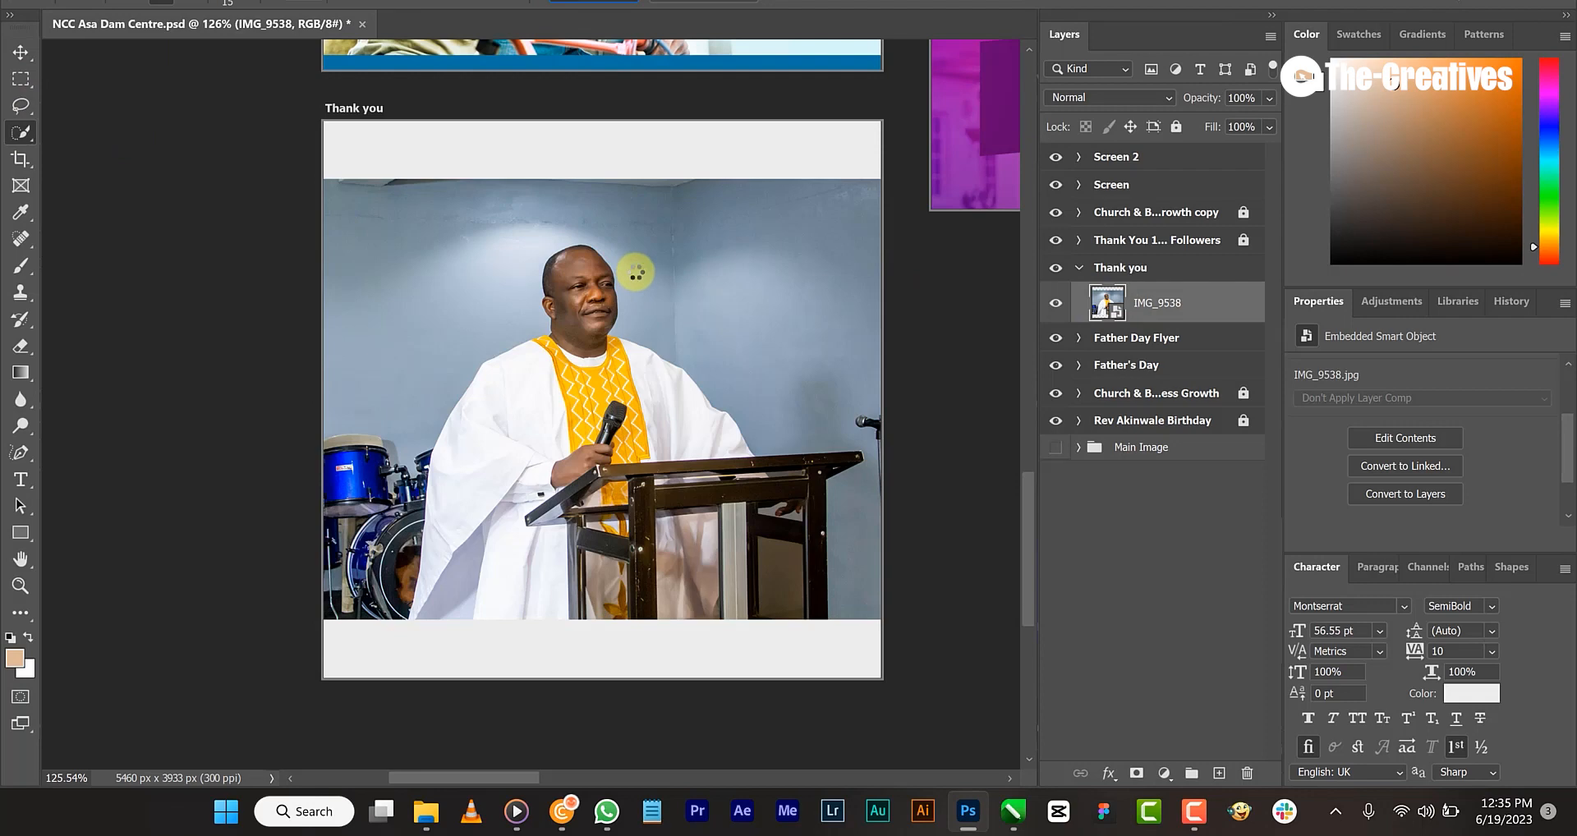
pyautogui.scroll(3, 644, 490)
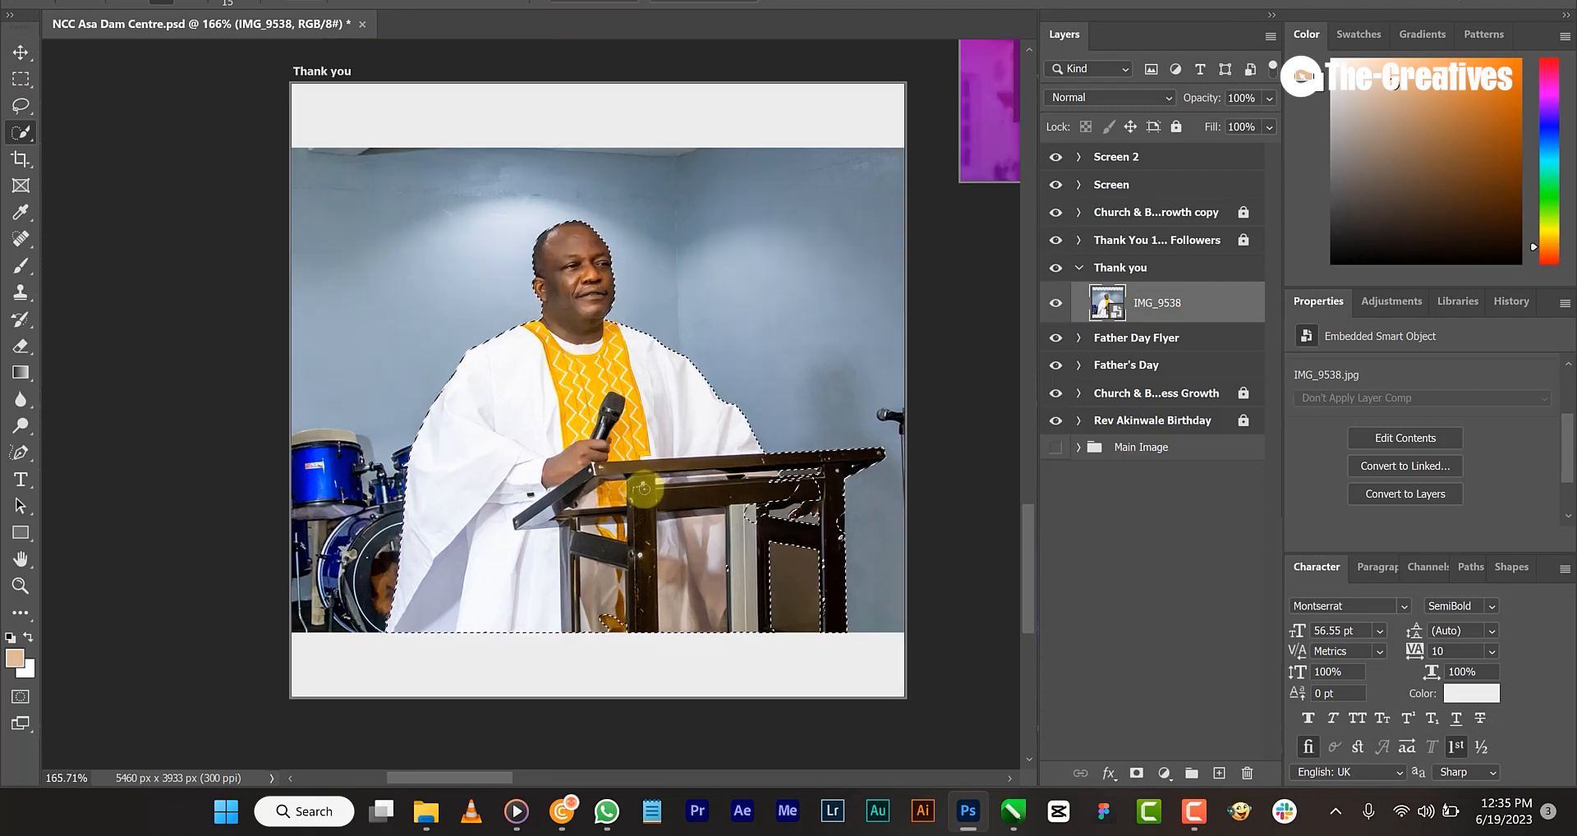
pyautogui.scroll(4, 644, 489)
pyautogui.moveTo(684, 477); pyautogui.dragTo(559, 385)
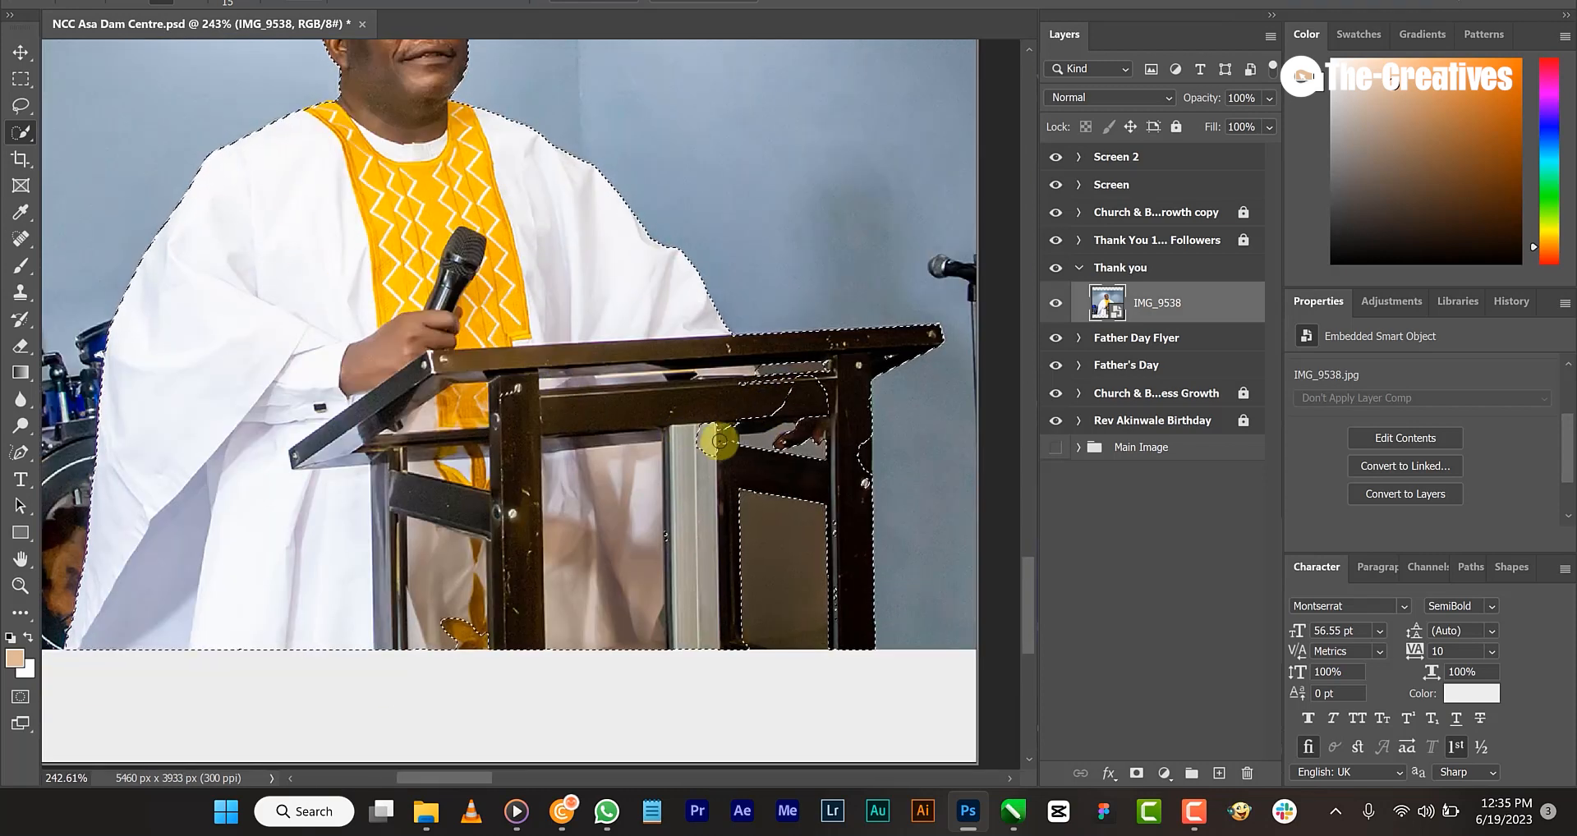
pyautogui.moveTo(719, 441); pyautogui.dragTo(757, 411)
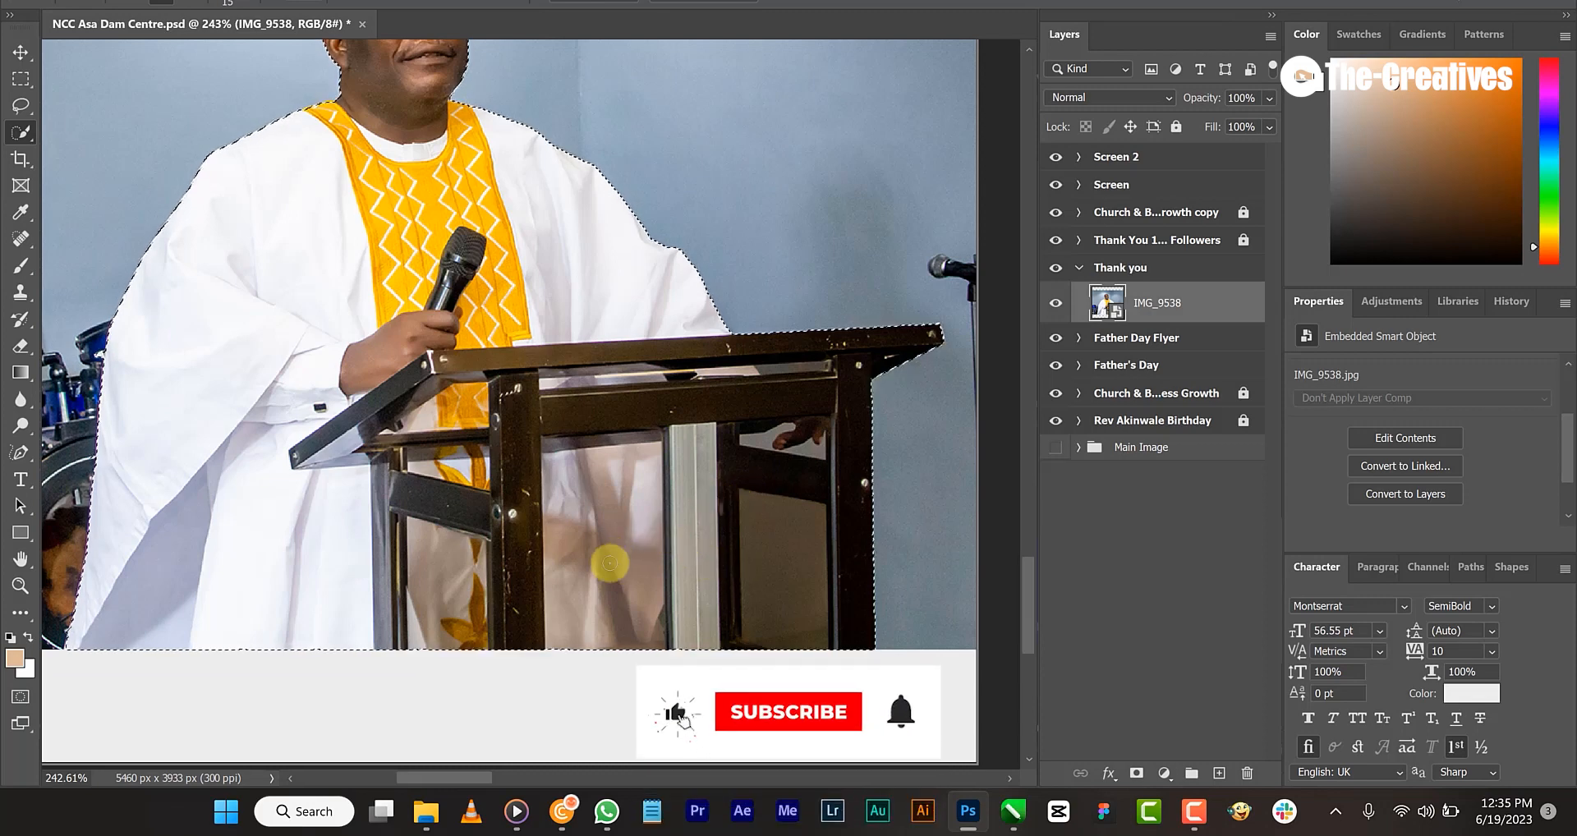
# - Hide the photo's background by adding a layer mask from the selection of the man and lectern
pyautogui.scroll(-3, 362, 506)
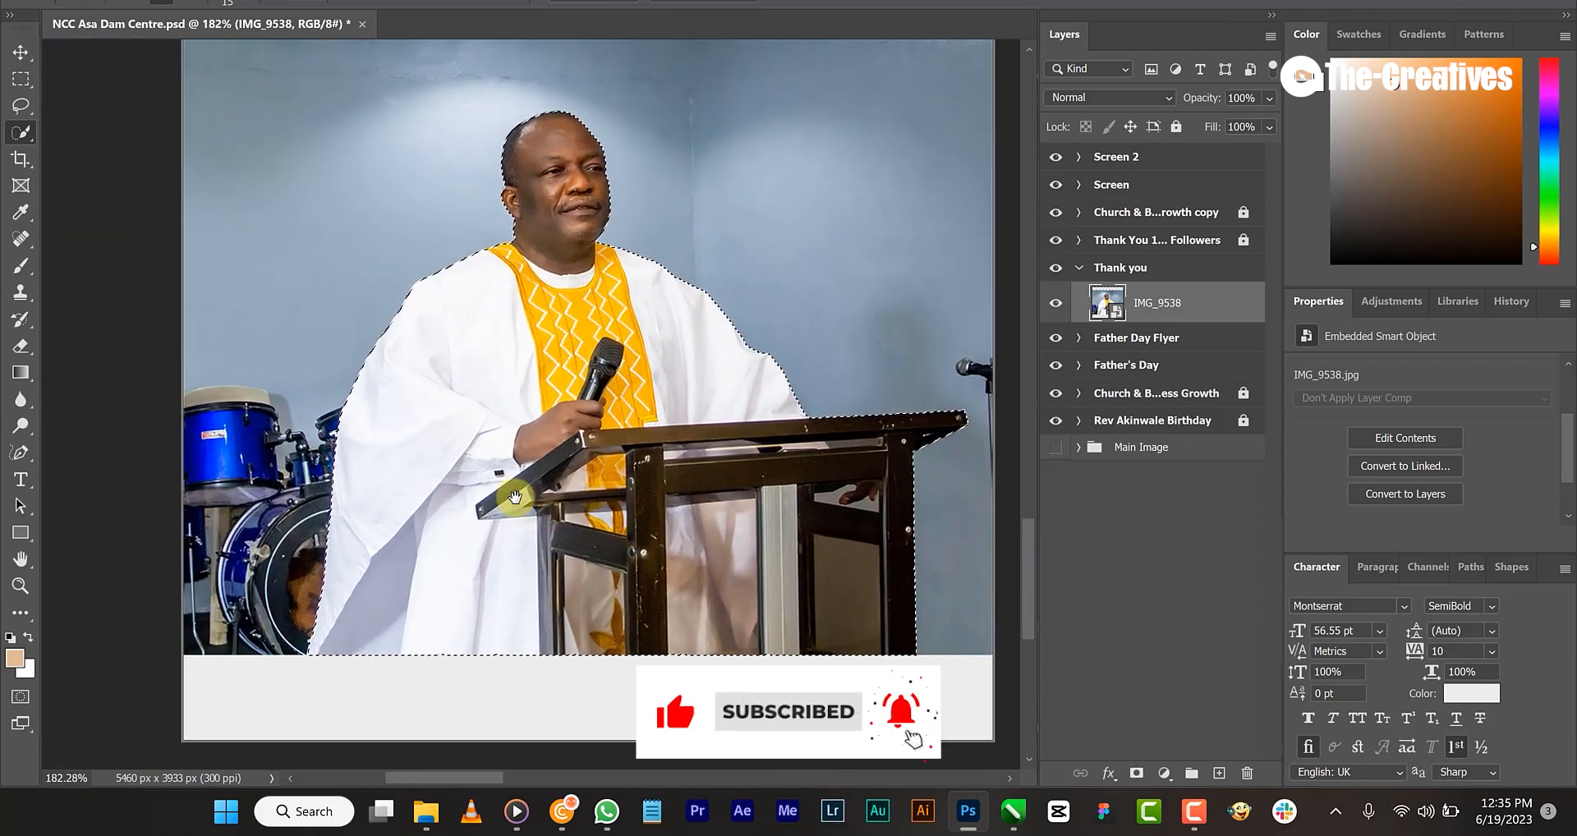
pyautogui.moveTo(516, 497); pyautogui.dragTo(495, 516)
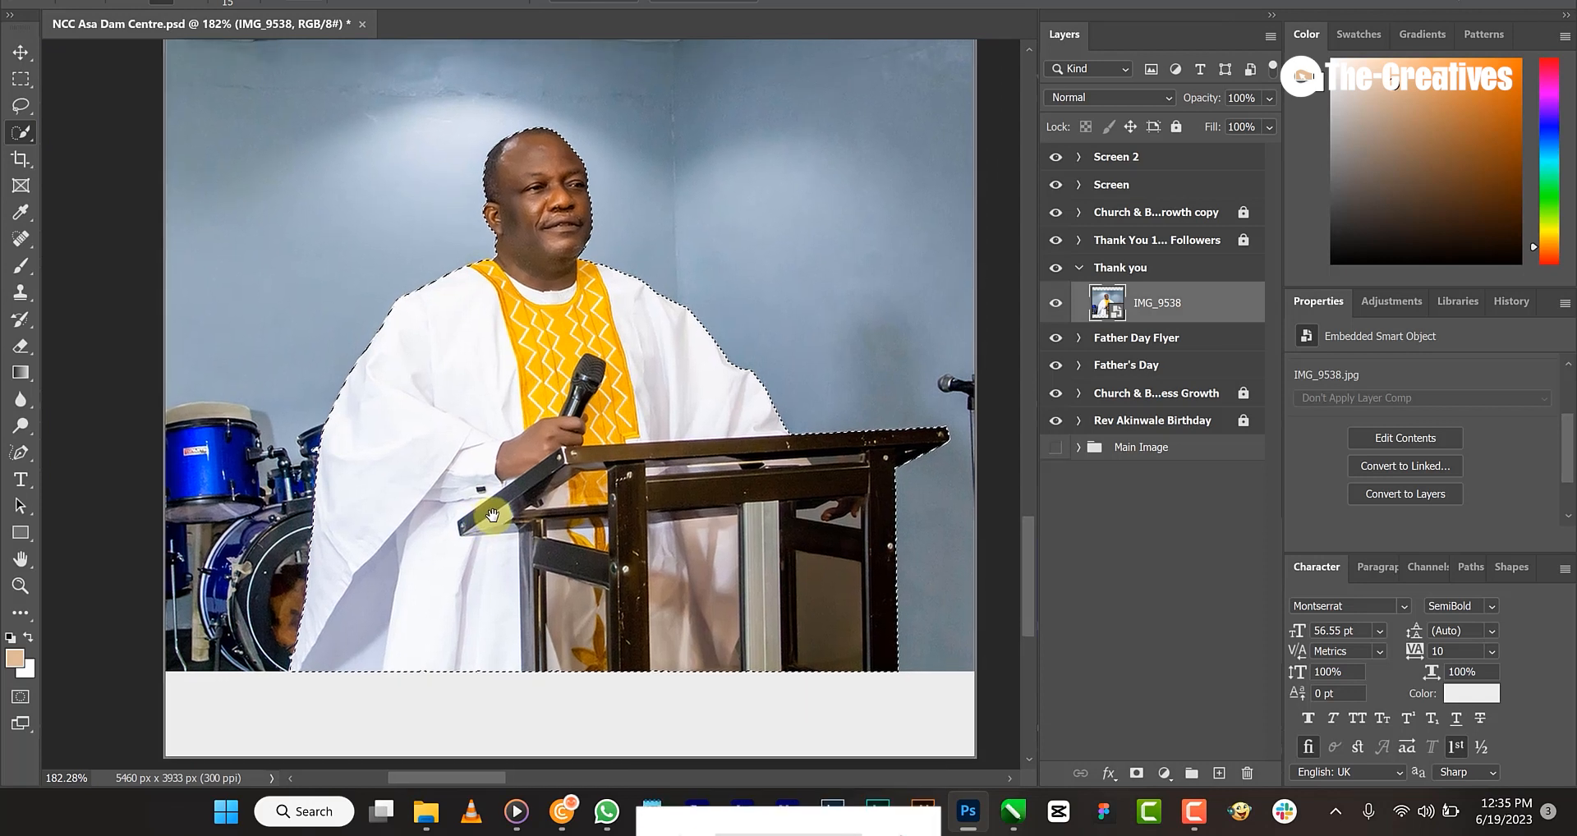
pyautogui.click(1137, 773)
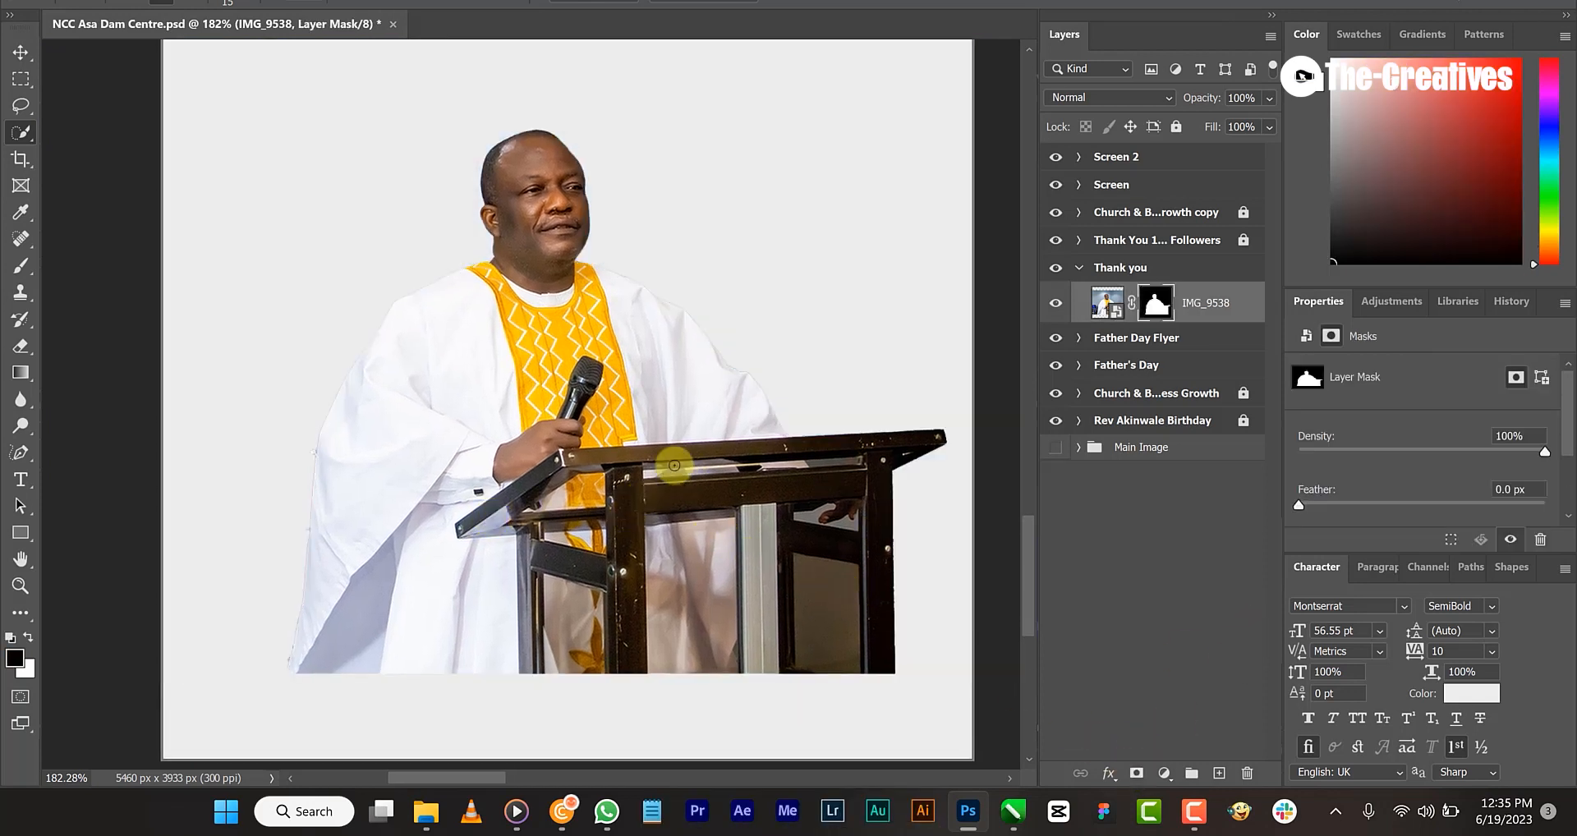
# - Duplicate the masked IMG_9538 layer and open the Camera Raw Filter on the copy
pyautogui.click(22, 54)
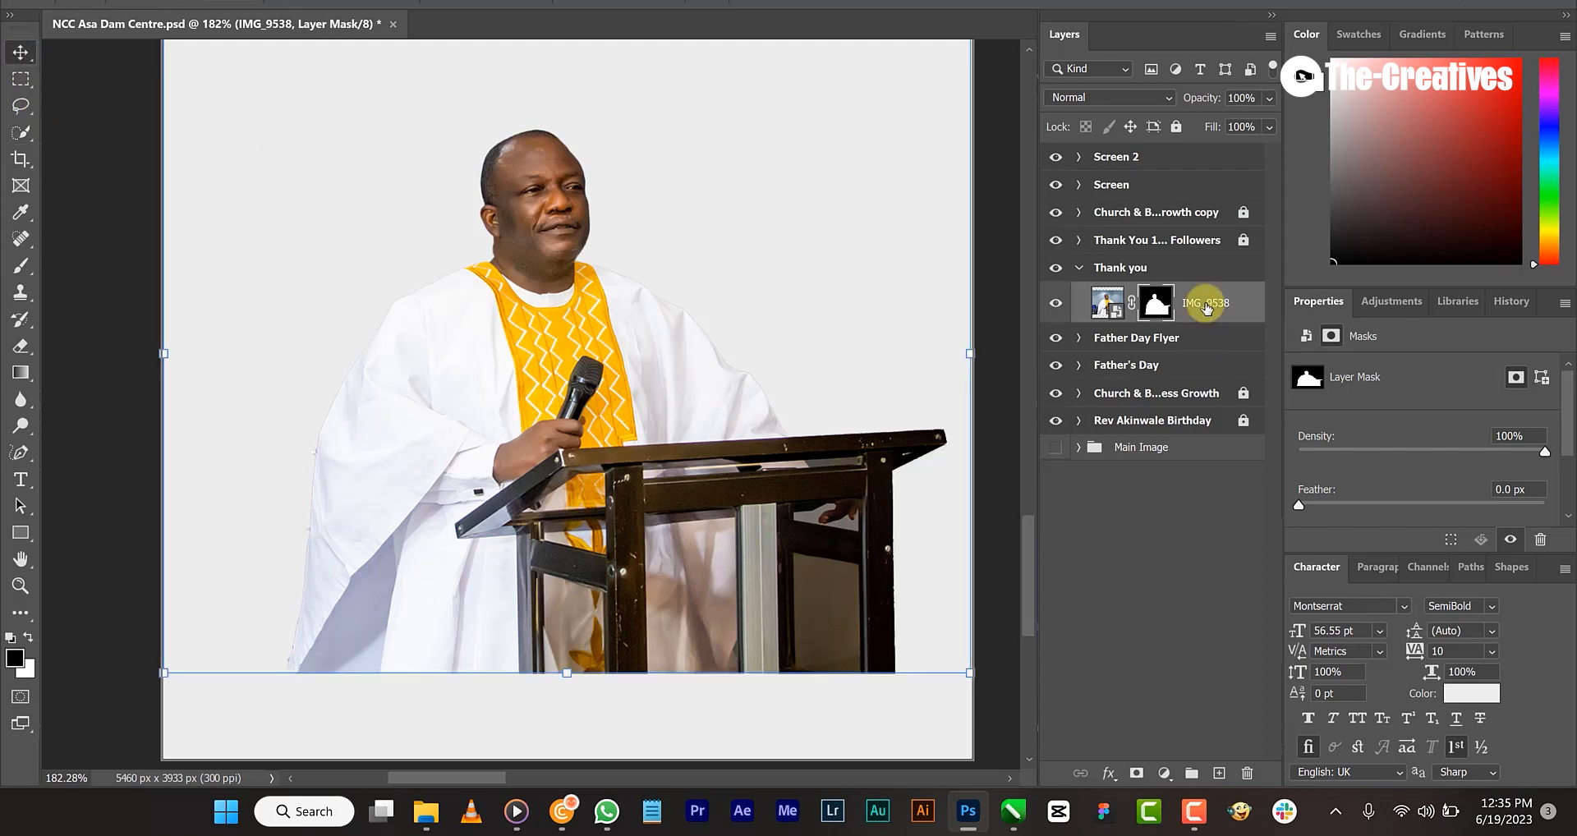
pyautogui.hotkey('ctrl', 'j')
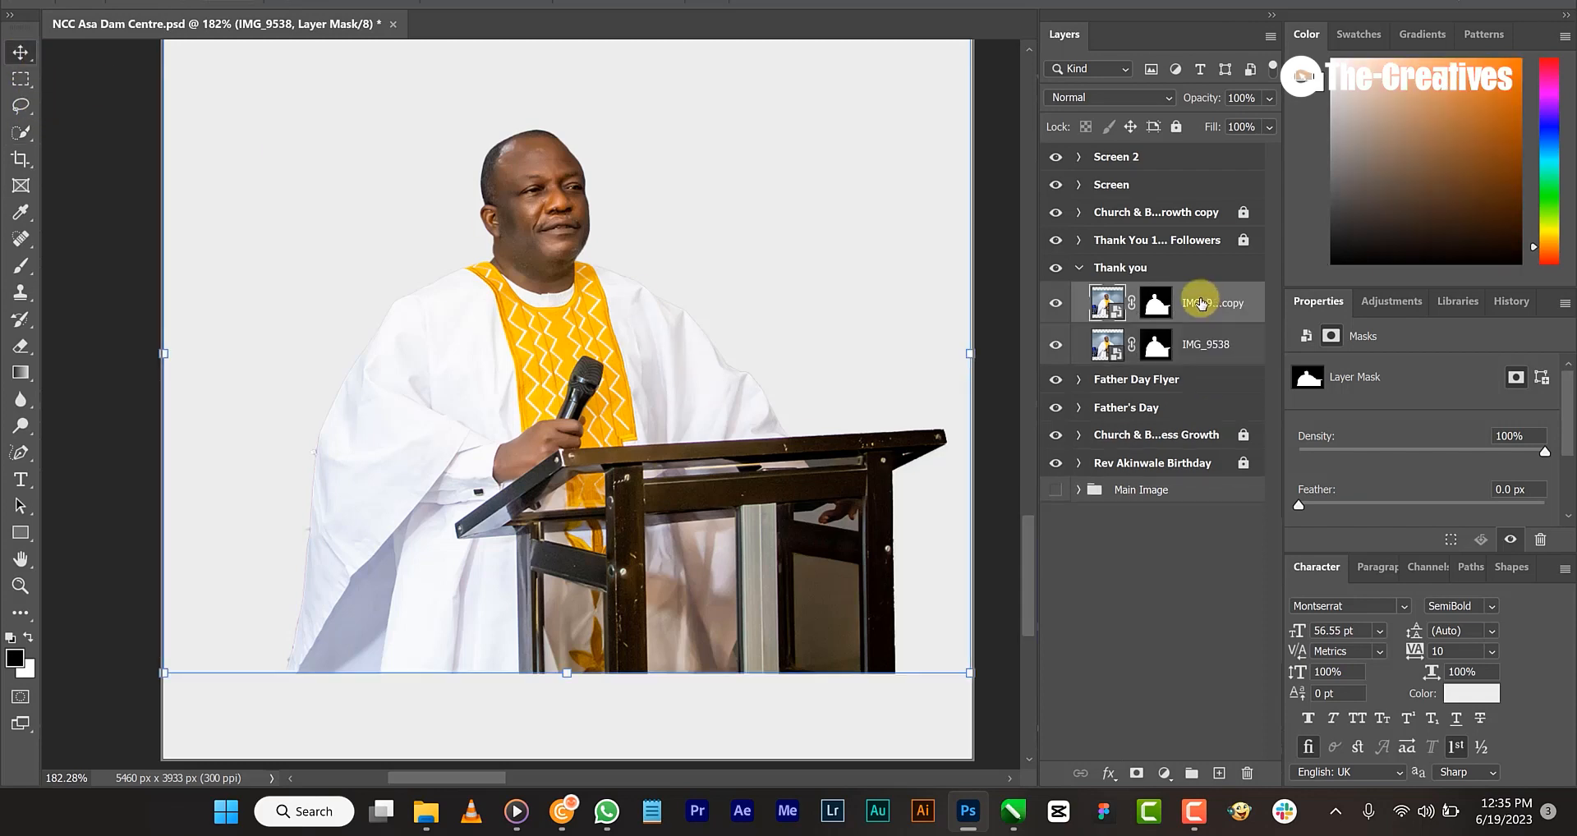
pyautogui.click(343, 1)
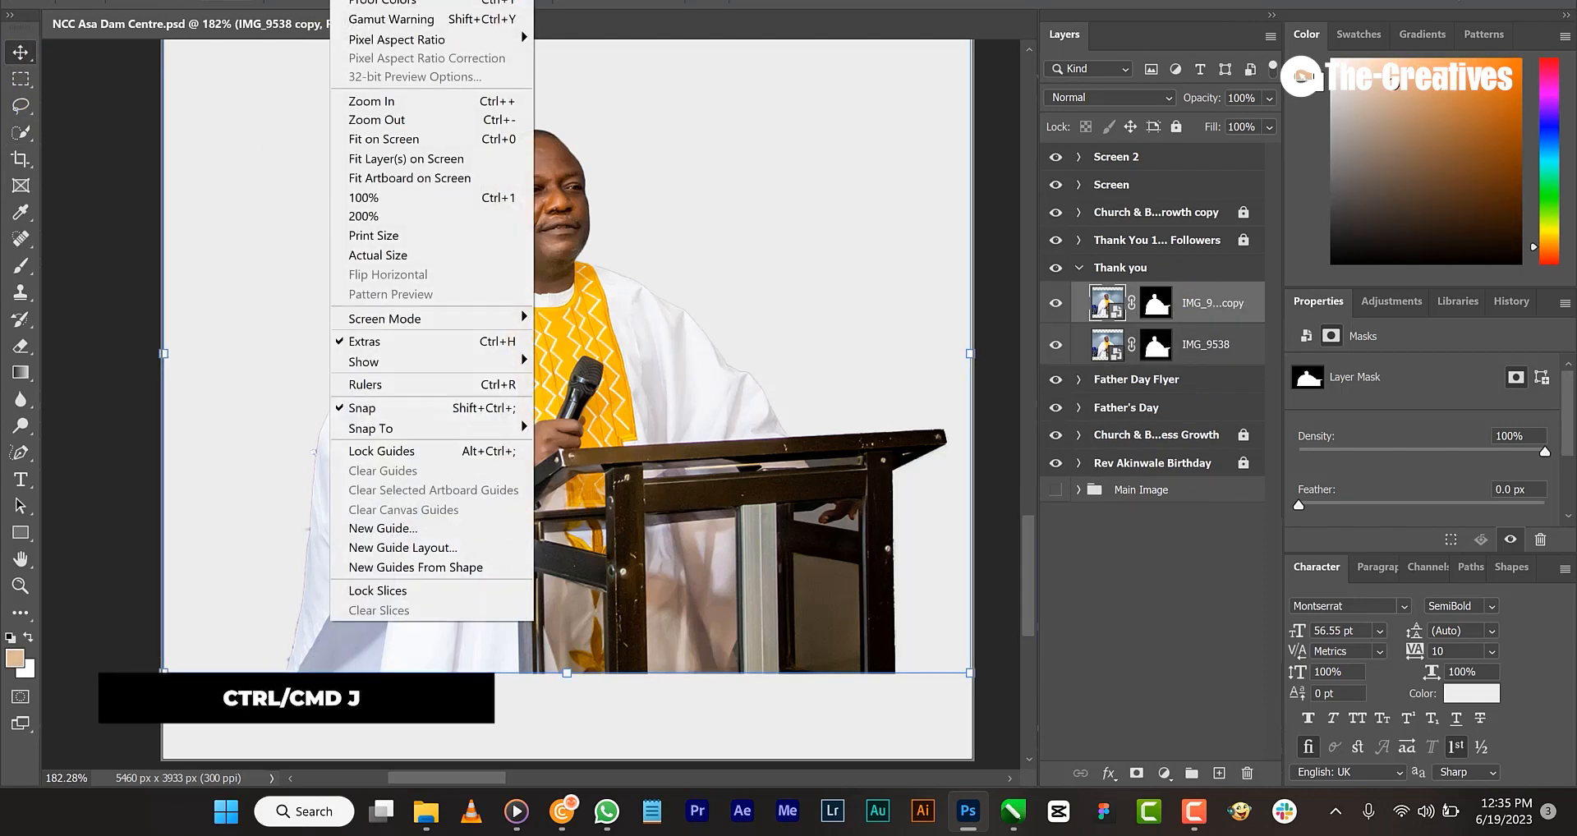
pyautogui.moveTo(282, 1)
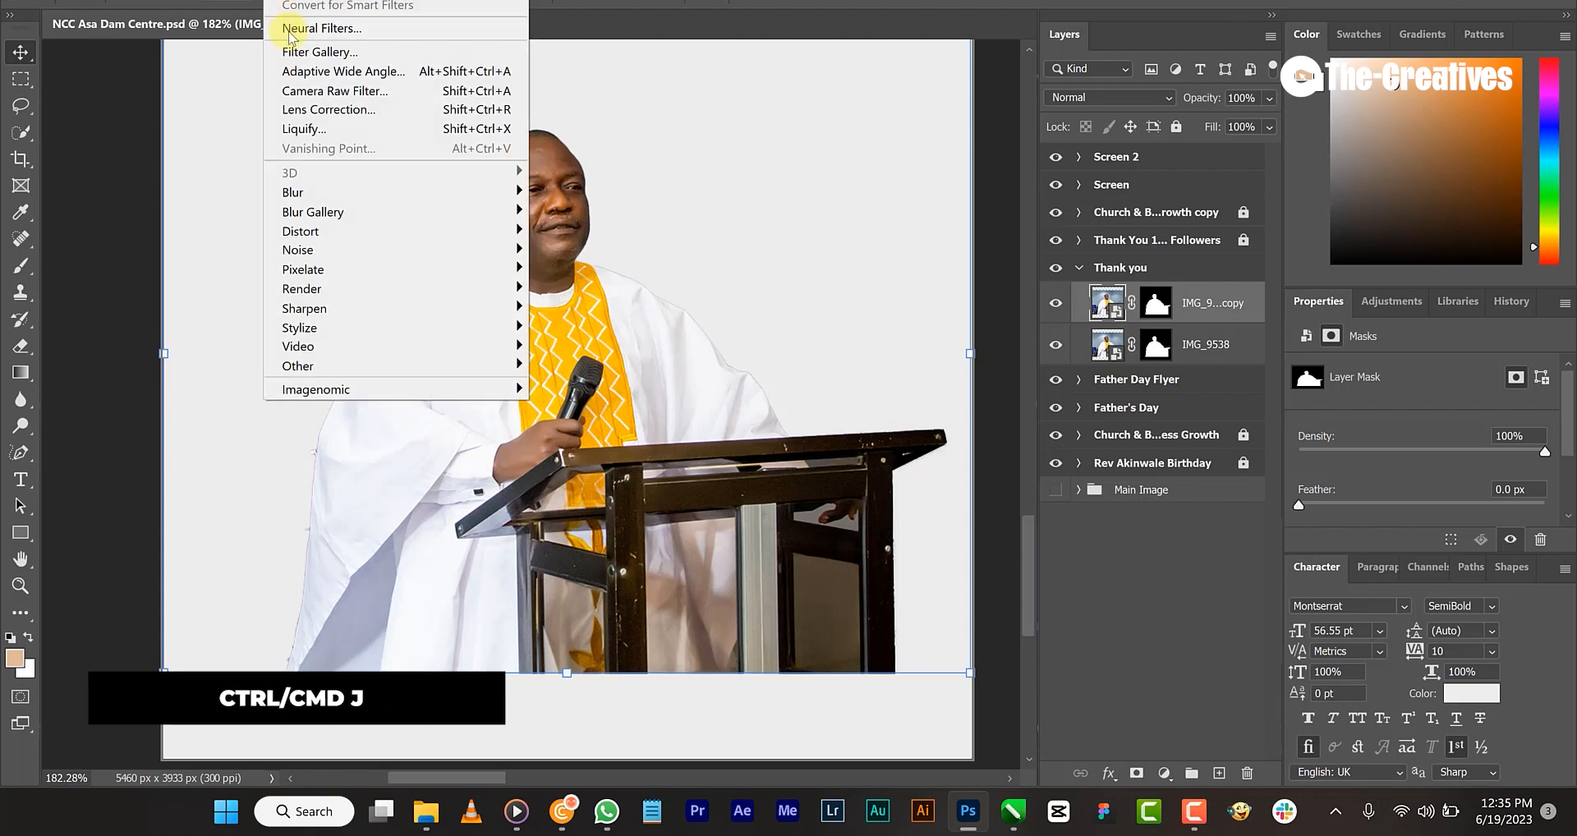
pyautogui.click(329, 90)
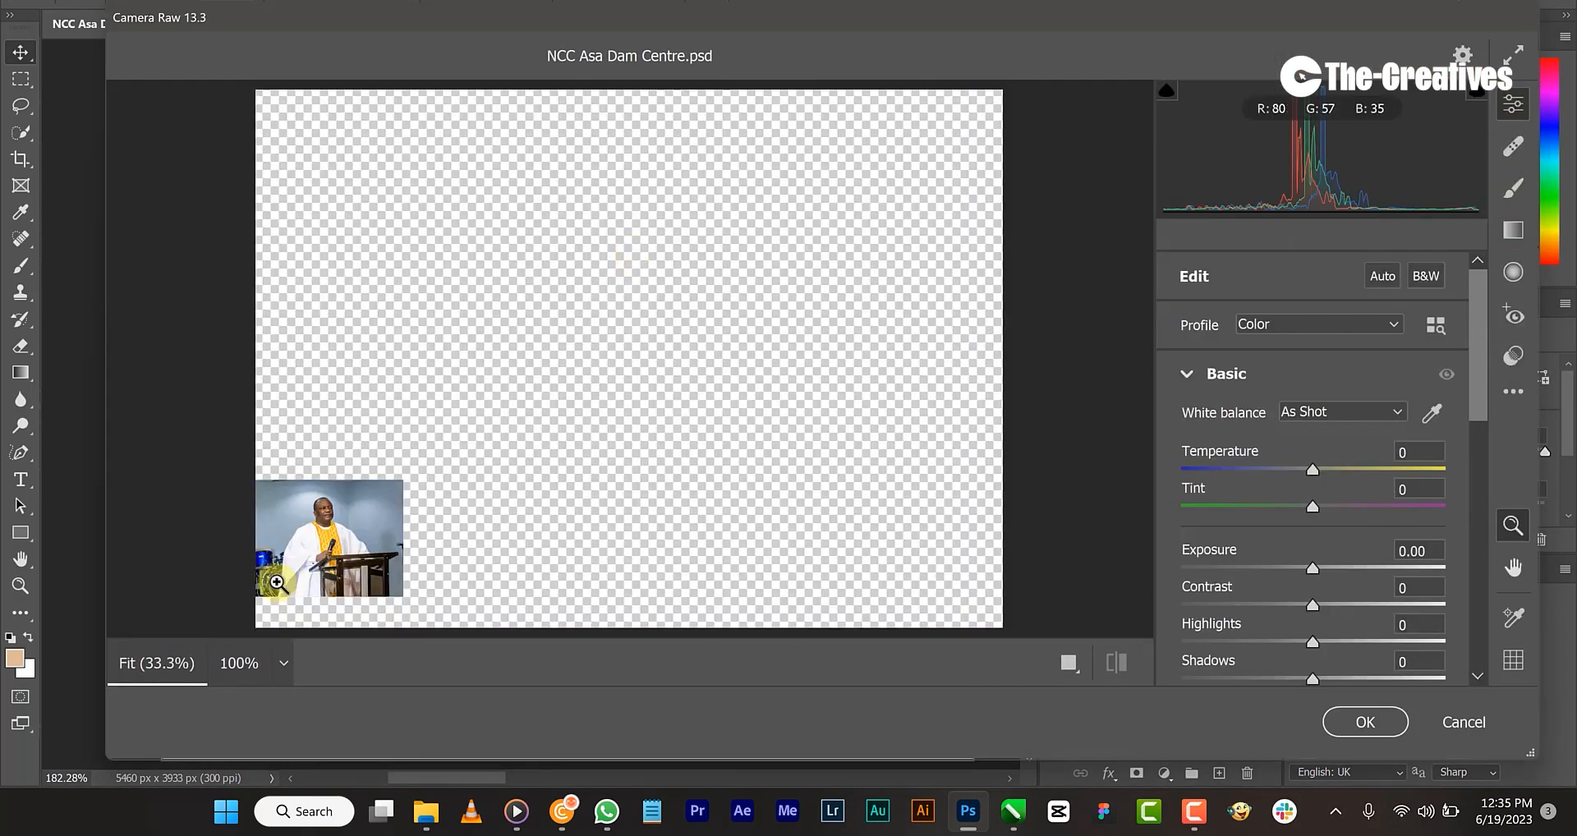
# - Apply the Camera Raw Filter with Exposure +0.35, Texture +93, Clarity +14, Dehaze +22 and Vibrance +22
pyautogui.click(302, 564)
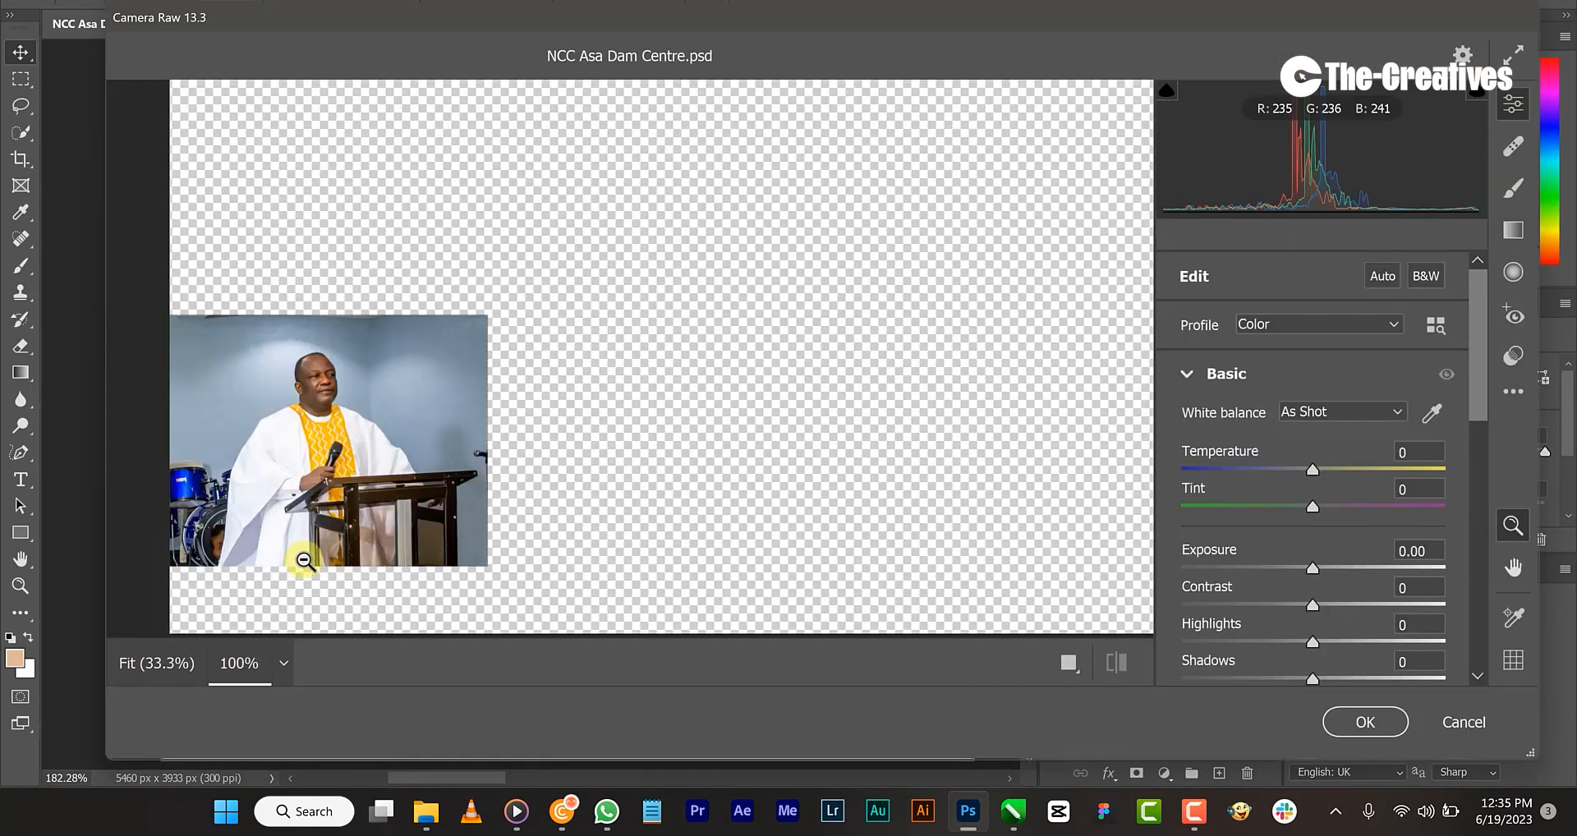
pyautogui.click(308, 551)
pyautogui.click(314, 534)
pyautogui.press('space')
pyautogui.moveTo(431, 519); pyautogui.dragTo(678, 428)
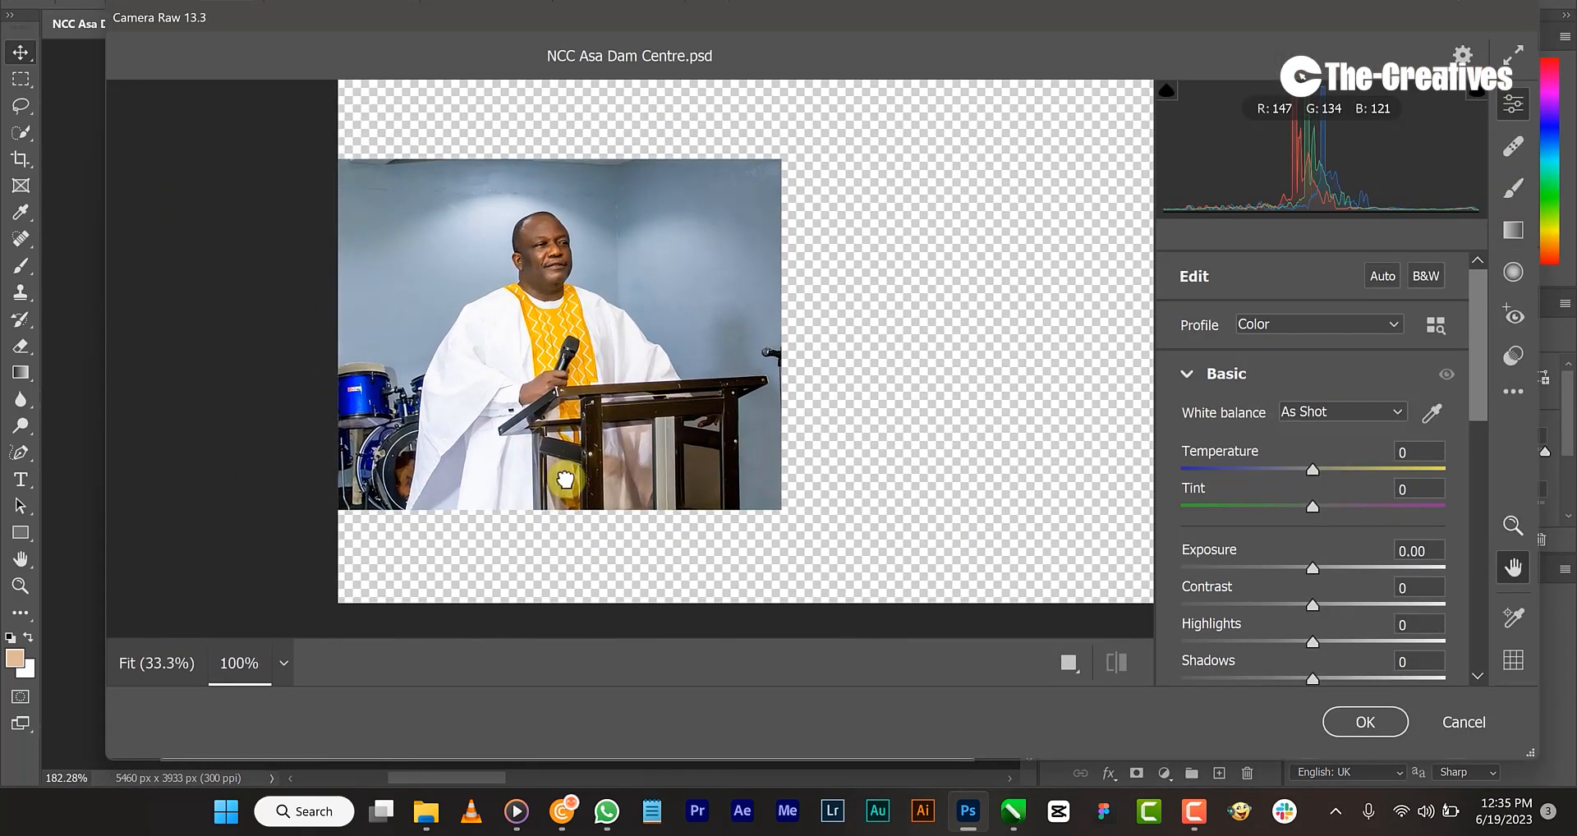
pyautogui.moveTo(1314, 567); pyautogui.dragTo(1434, 580)
pyautogui.scroll(-5, 1312, 575)
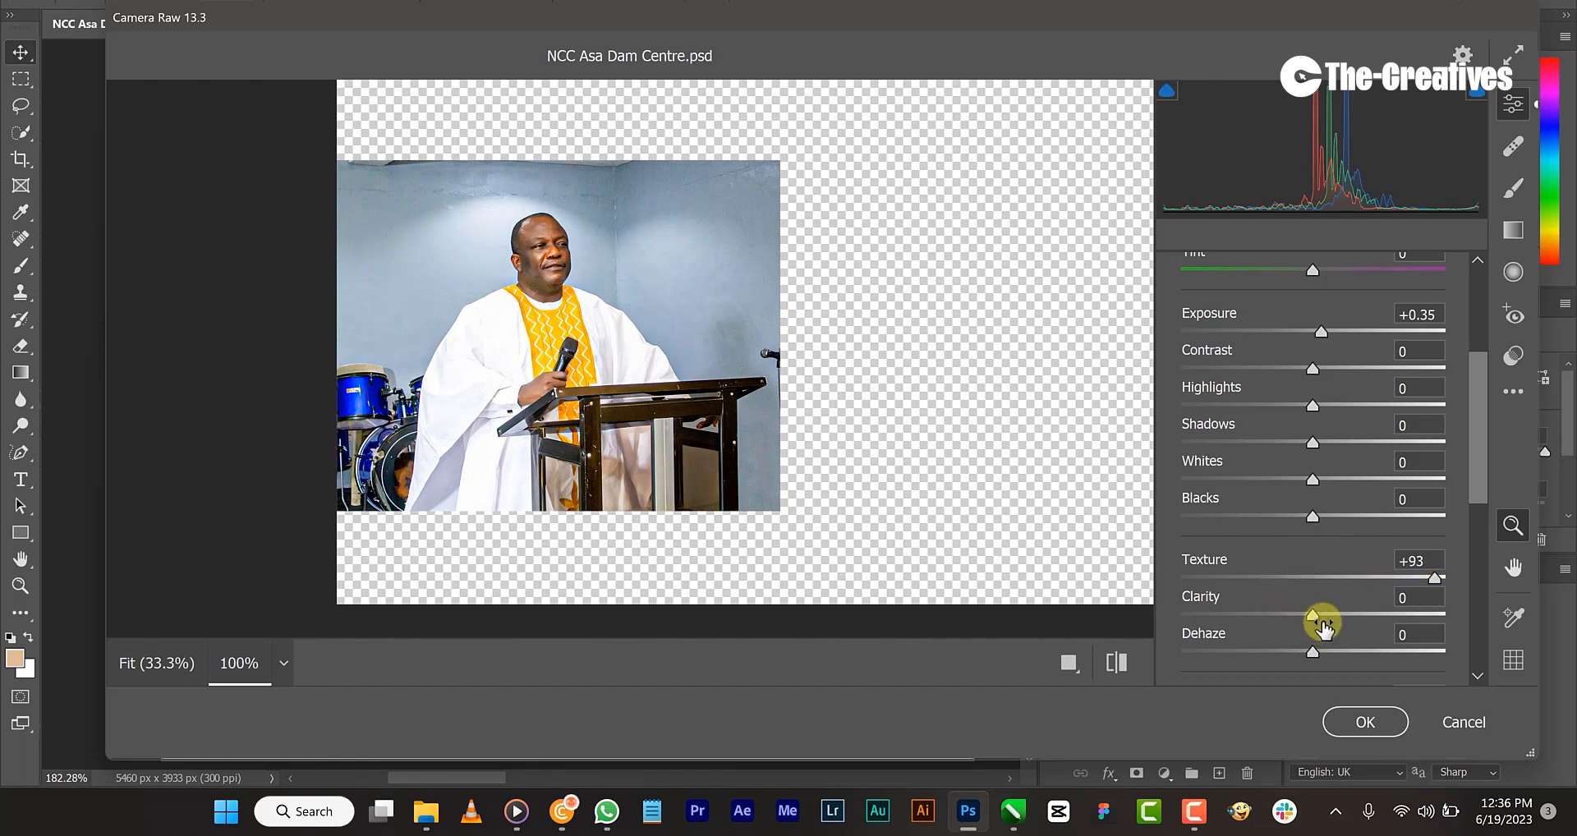
pyautogui.moveTo(1343, 652)
pyautogui.mouseDown()
pyautogui.moveTo(1330, 618)
pyautogui.moveTo(1359, 648)
pyautogui.moveTo(1342, 650)
pyautogui.mouseUp()
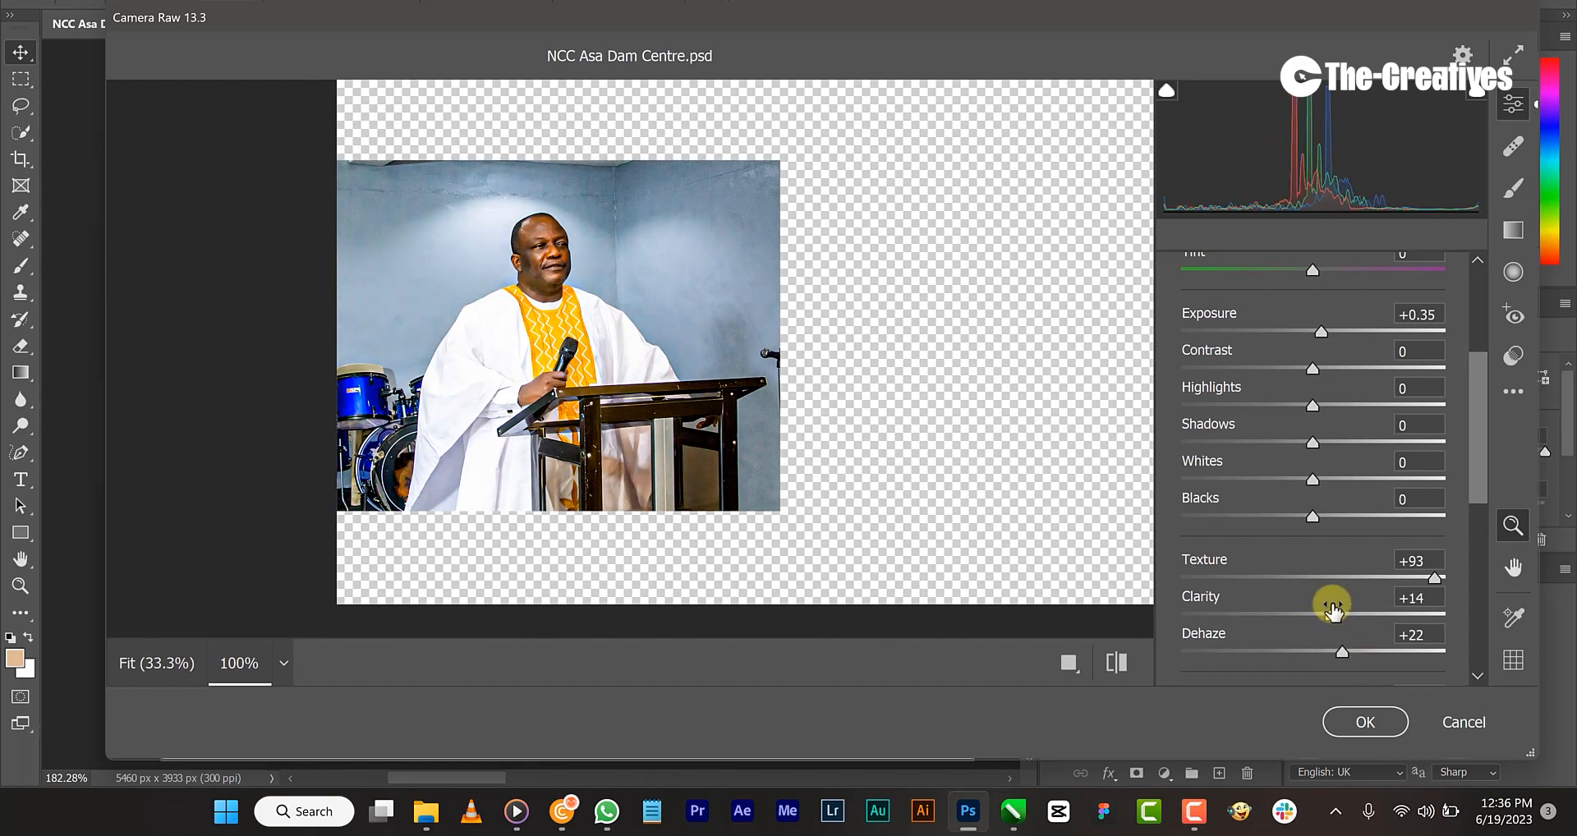
pyautogui.scroll(-2, 1339, 595)
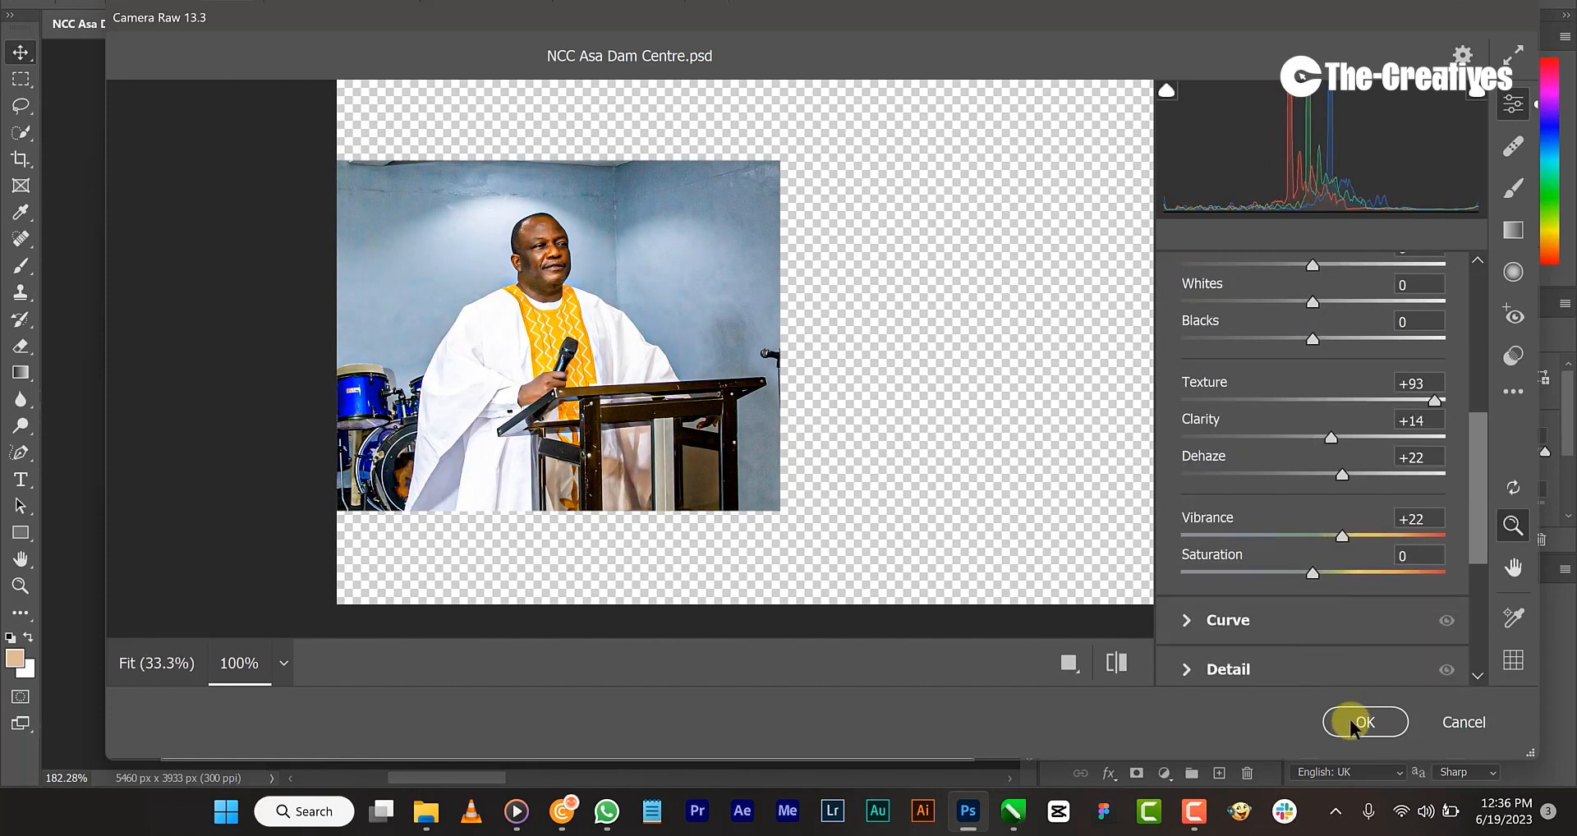
pyautogui.click(1351, 725)
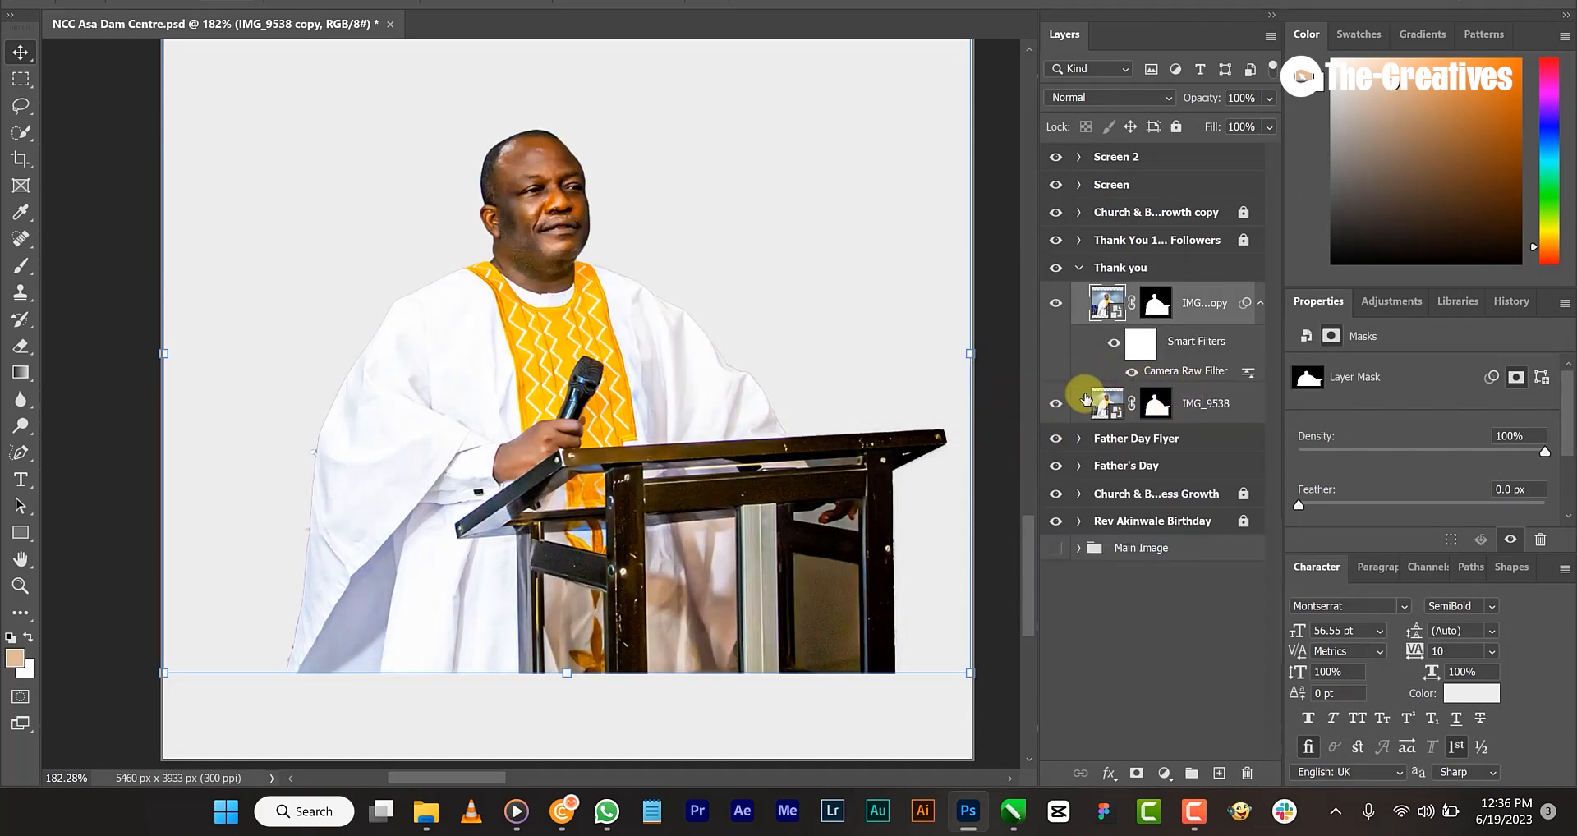
# - Collapse the smart filter list of the IMG_9538 copy layer and set the layer's opacity to 90%
pyautogui.click(1214, 320)
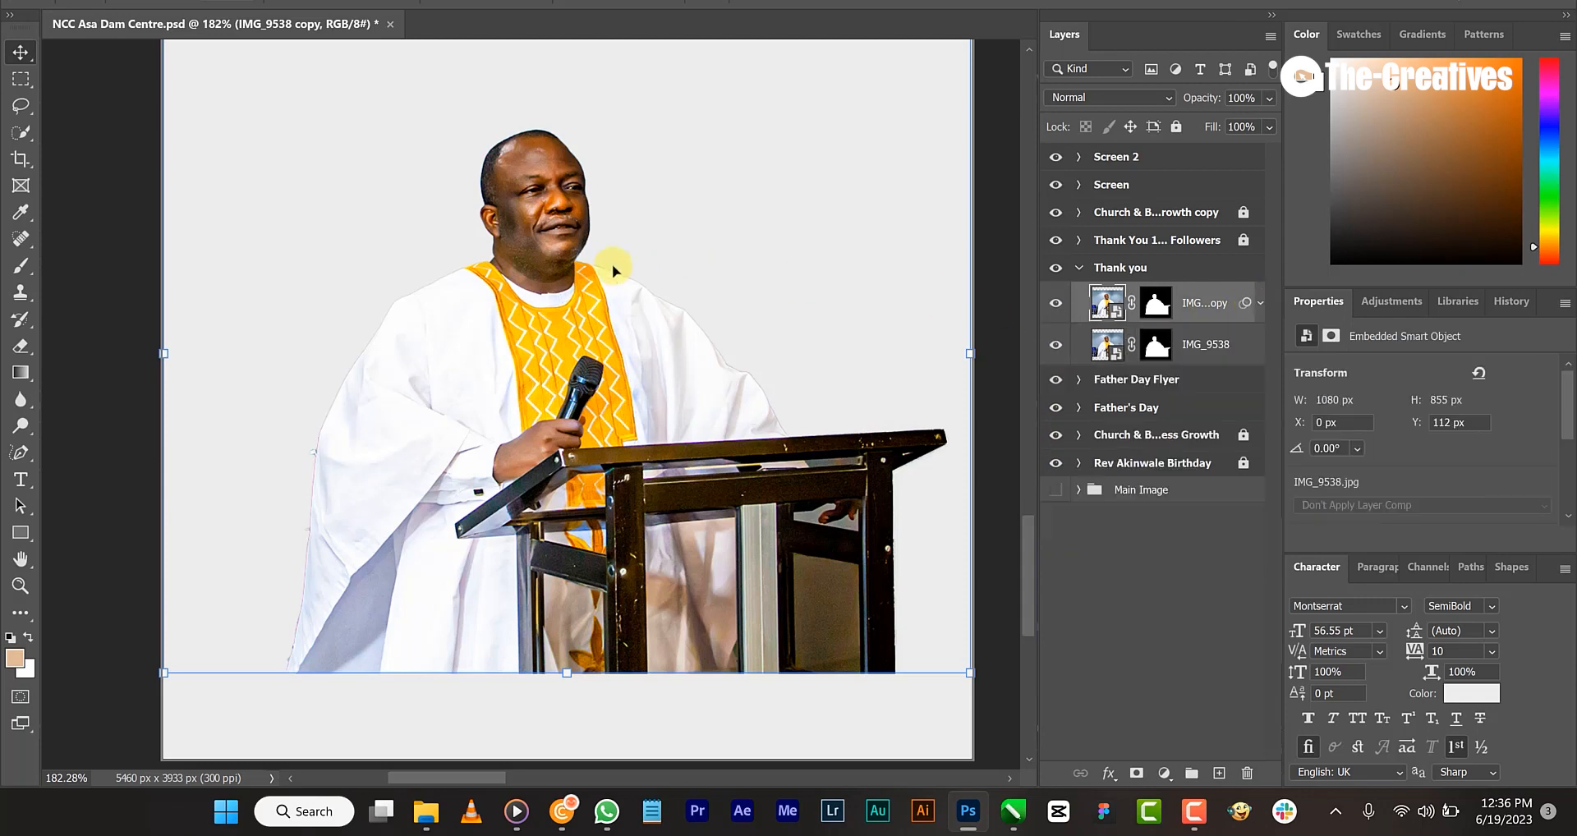
pyautogui.scroll(-3, 588, 273)
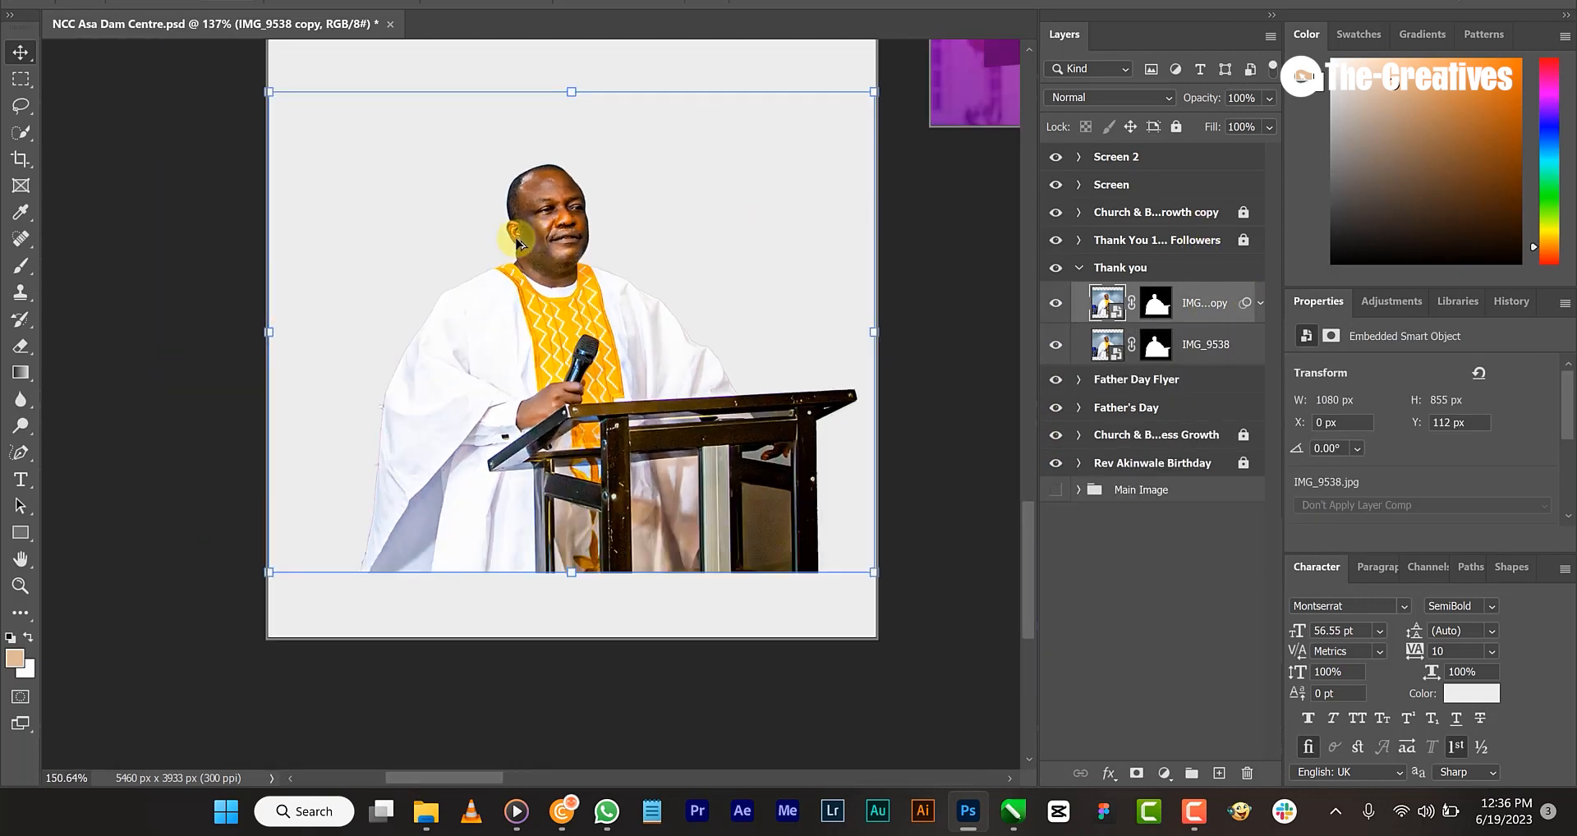
pyautogui.scroll(2, 517, 244)
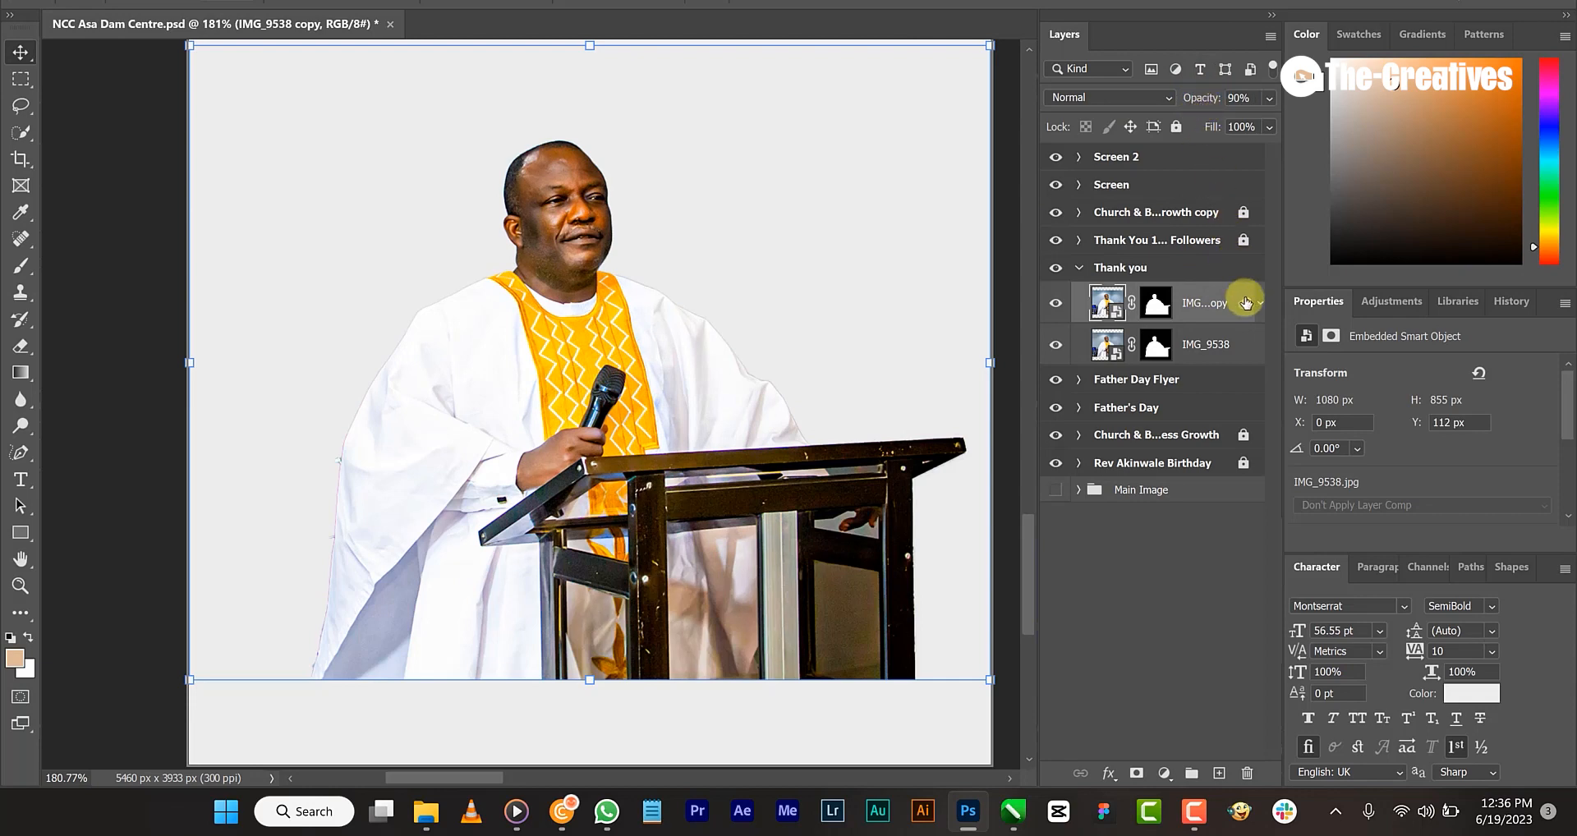
# - Convert the filtered copy and the original IMG_9538 layer together into one smart object
pyautogui.keyDown('shift'); pyautogui.click(1224, 345); pyautogui.keyUp('shift')
pyautogui.rightClick(1222, 345)
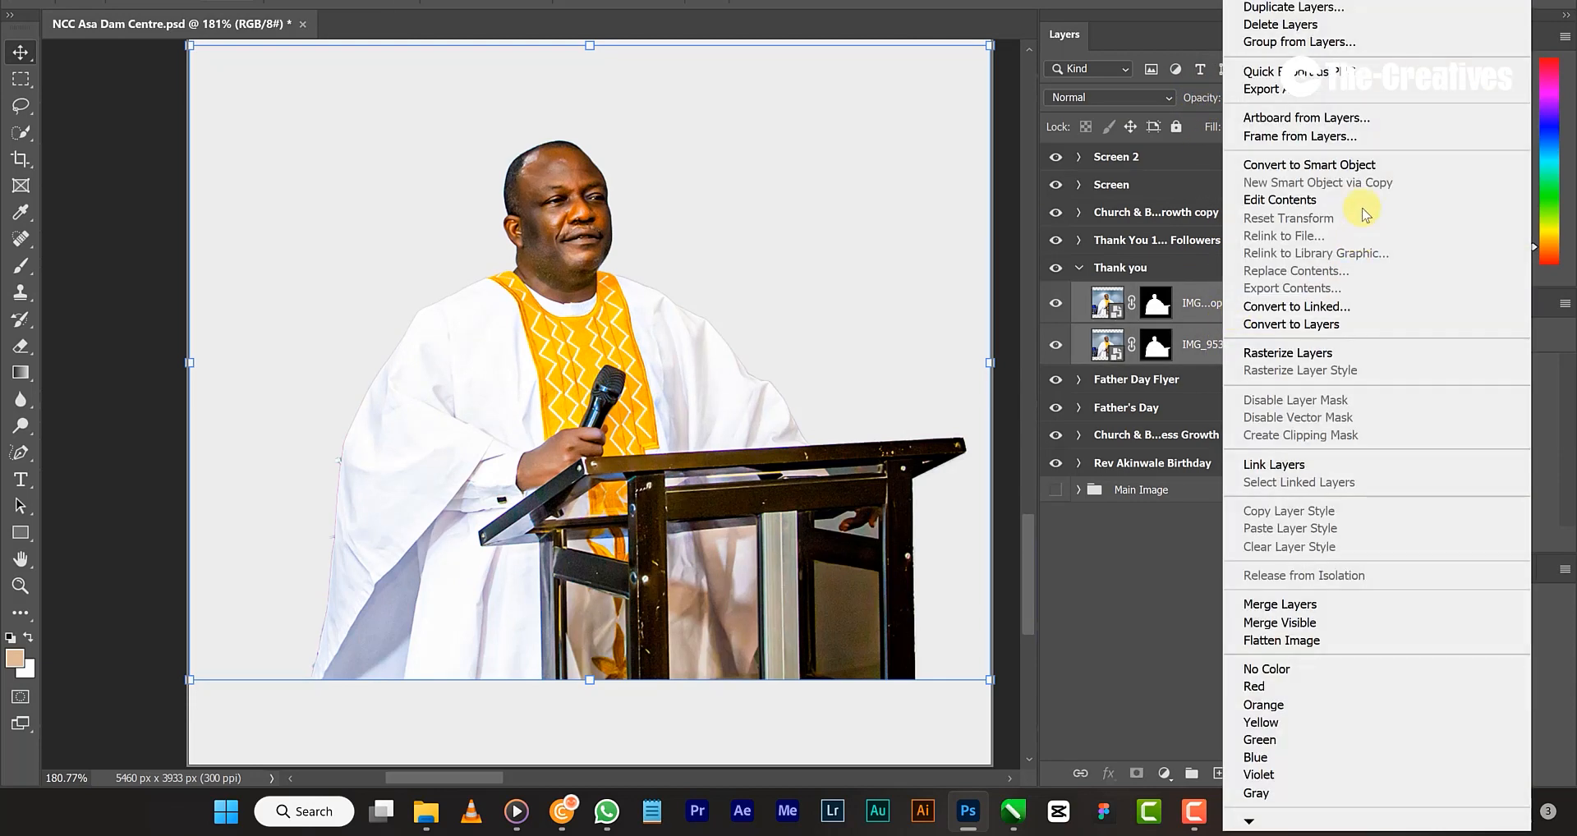
pyautogui.click(1352, 165)
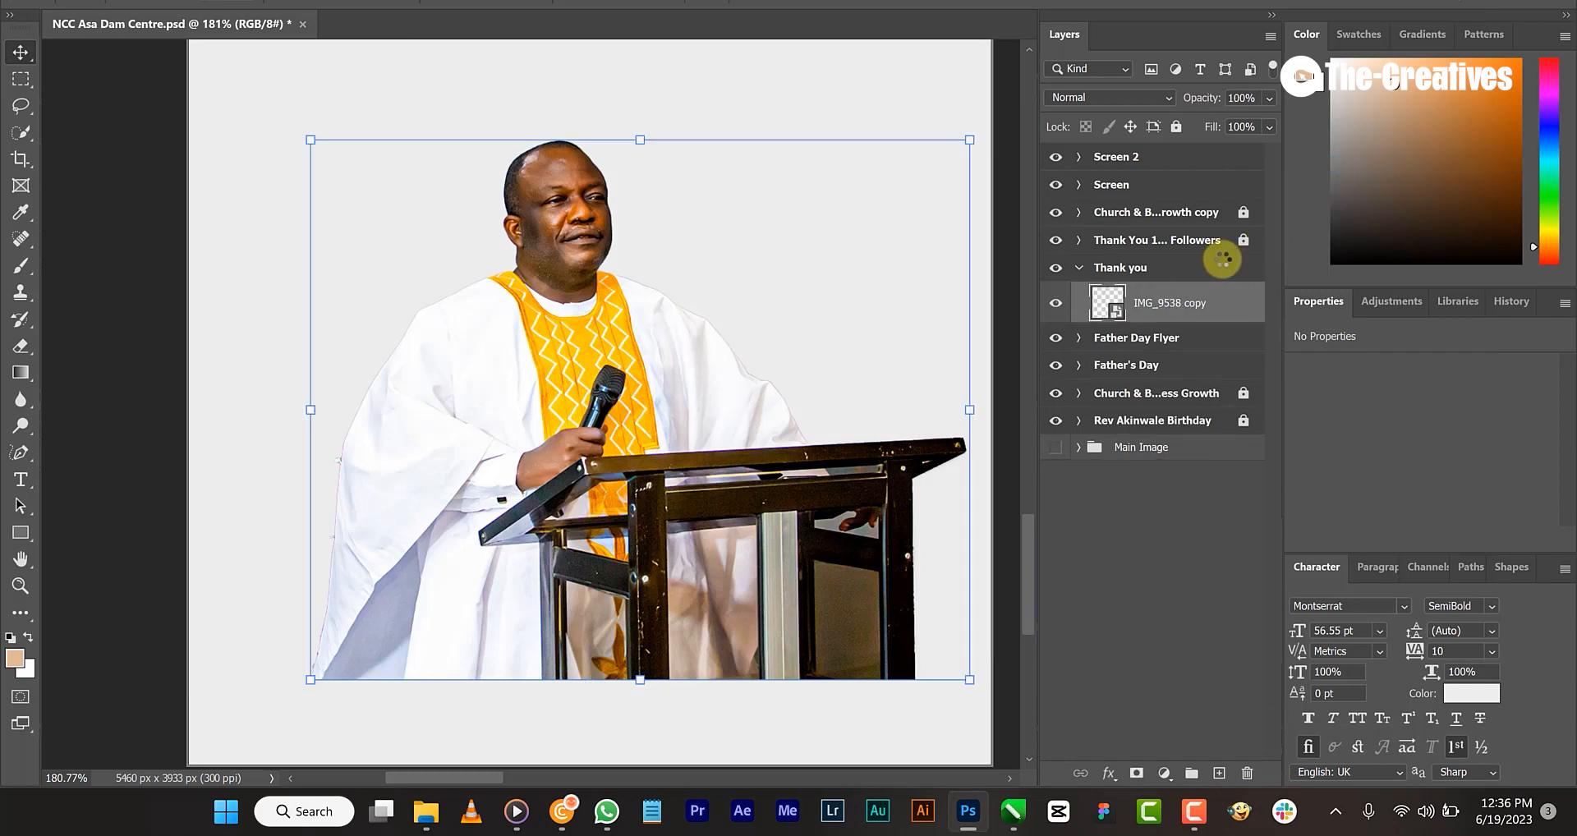
# - Move the cutout slightly up to Y 228 px on the artboard and rasterize its layer
pyautogui.scroll(2, 736, 303)
pyautogui.scroll(-4, 735, 305)
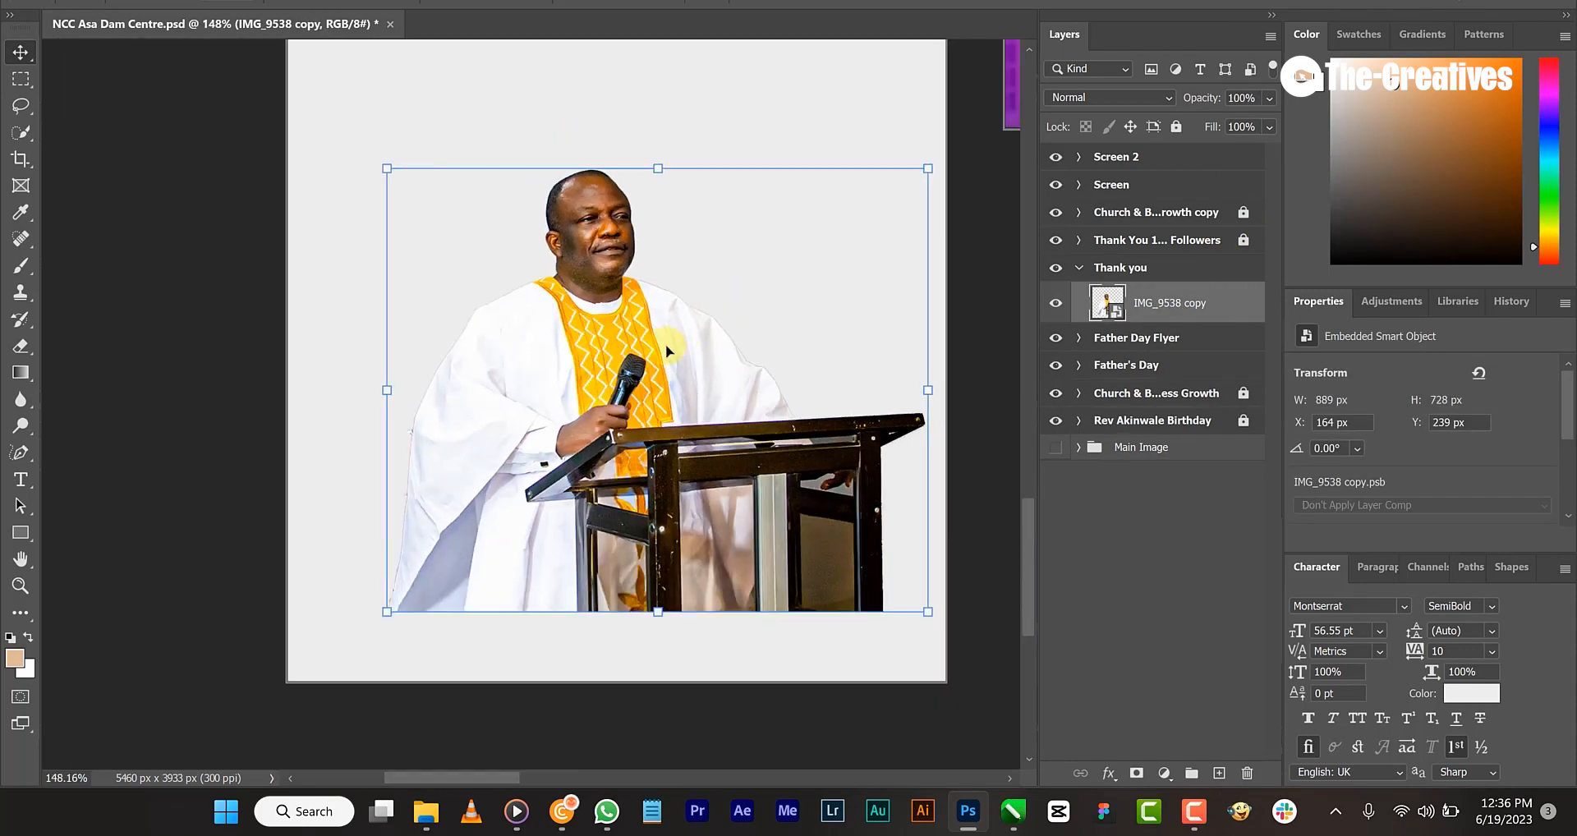
pyautogui.moveTo(667, 345)
pyautogui.mouseDown()
pyautogui.moveTo(651, 427)
pyautogui.moveTo(685, 337)
pyautogui.mouseUp()
pyautogui.scroll(-3, 685, 337)
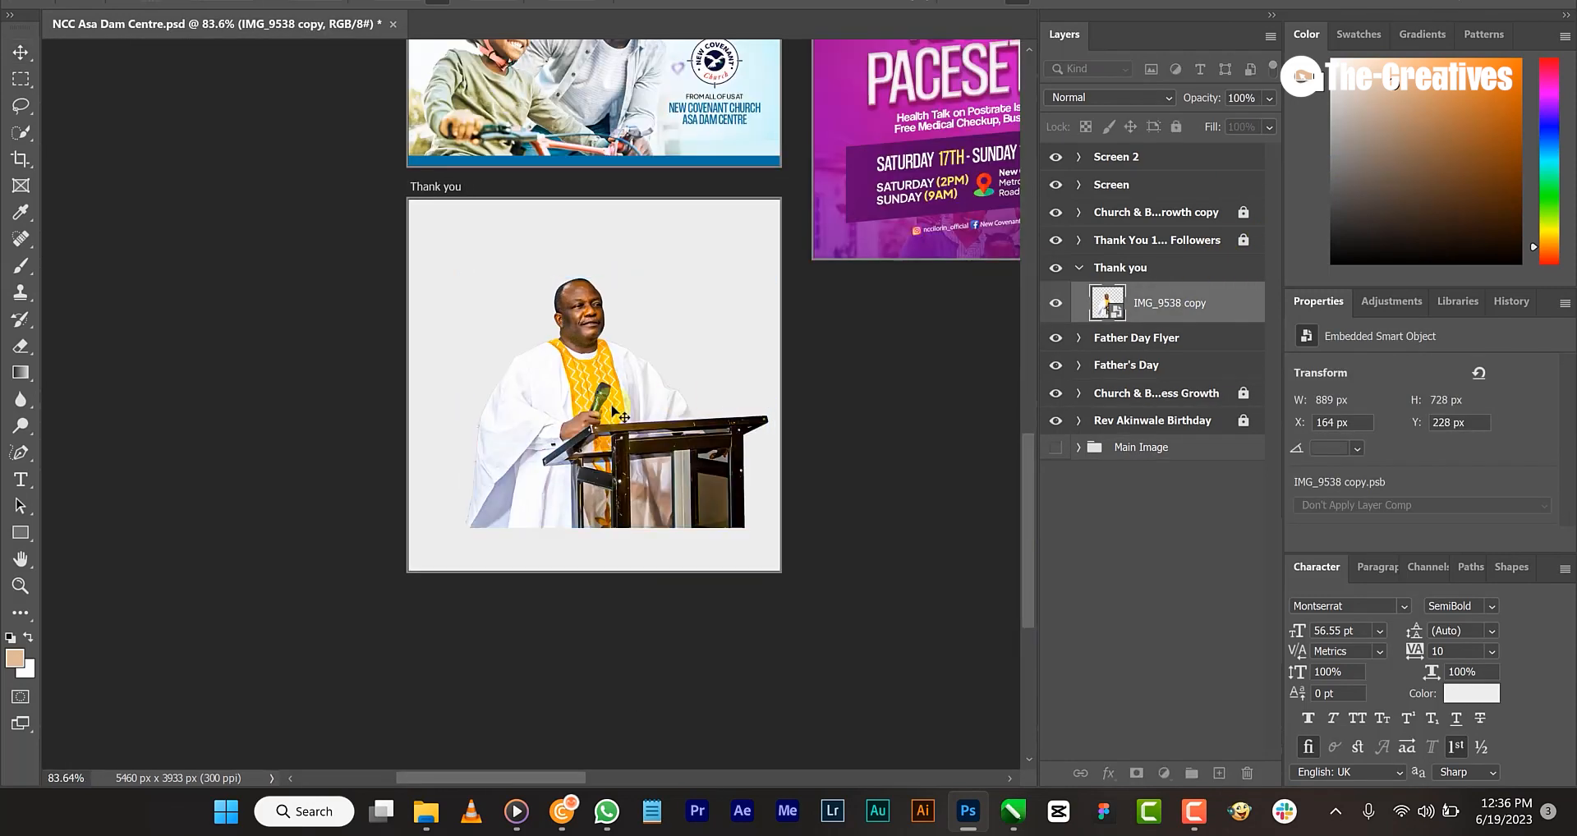
pyautogui.rightClick(1200, 304)
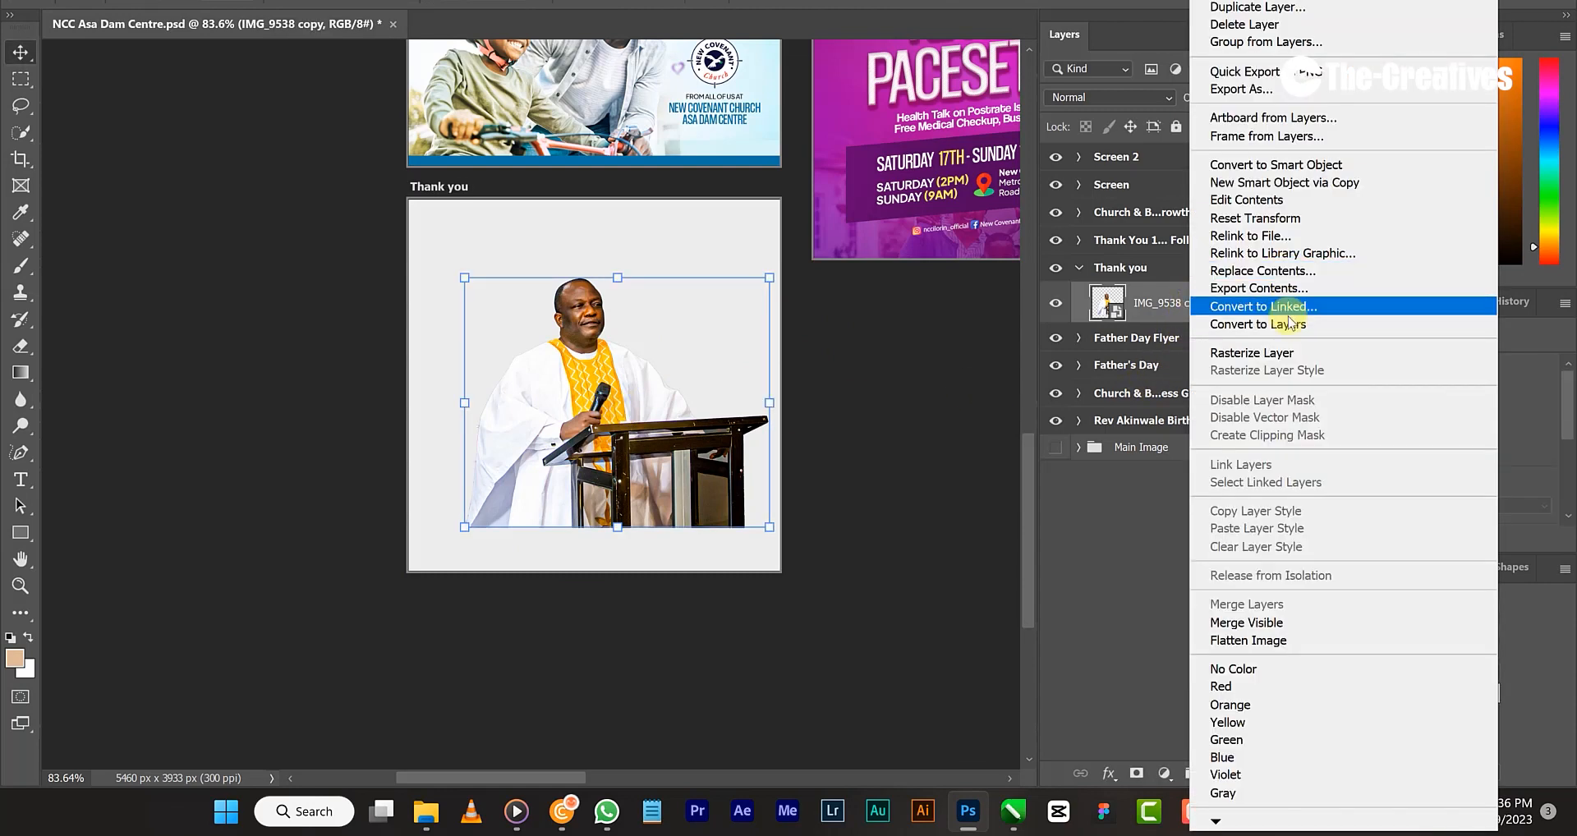
pyautogui.click(1217, 353)
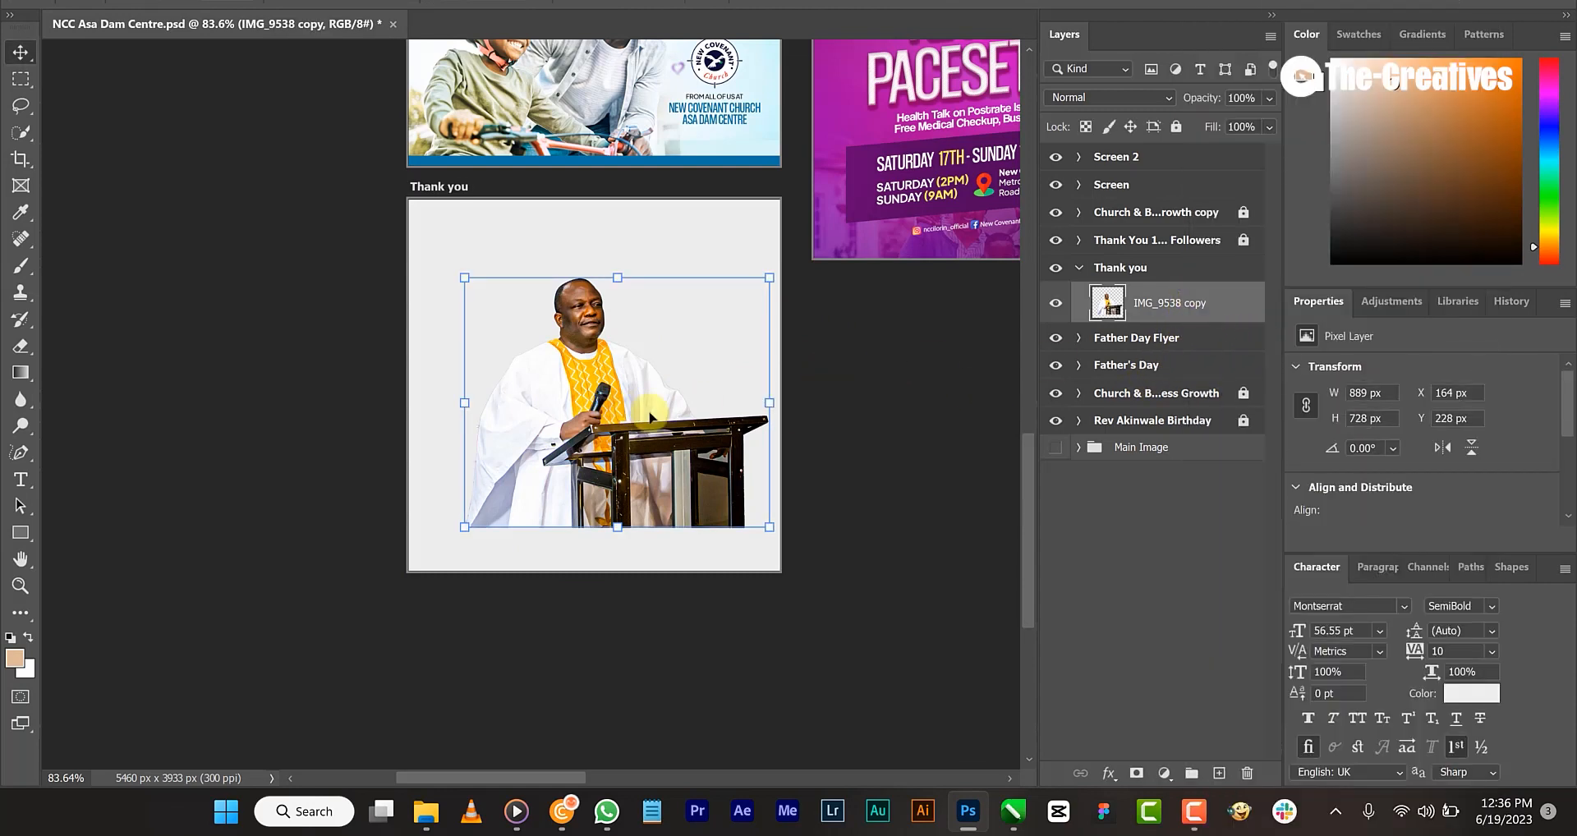
# - Enlarge the lectern cutout to about 1019 × 835 px and place it at about X 86, Y 331 px on the artboard
pyautogui.moveTo(625, 254); pyautogui.dragTo(624, 217)
pyautogui.moveTo(565, 389); pyautogui.dragTo(552, 418)
pyautogui.scroll(4, 578, 319)
pyautogui.scroll(1, 577, 319)
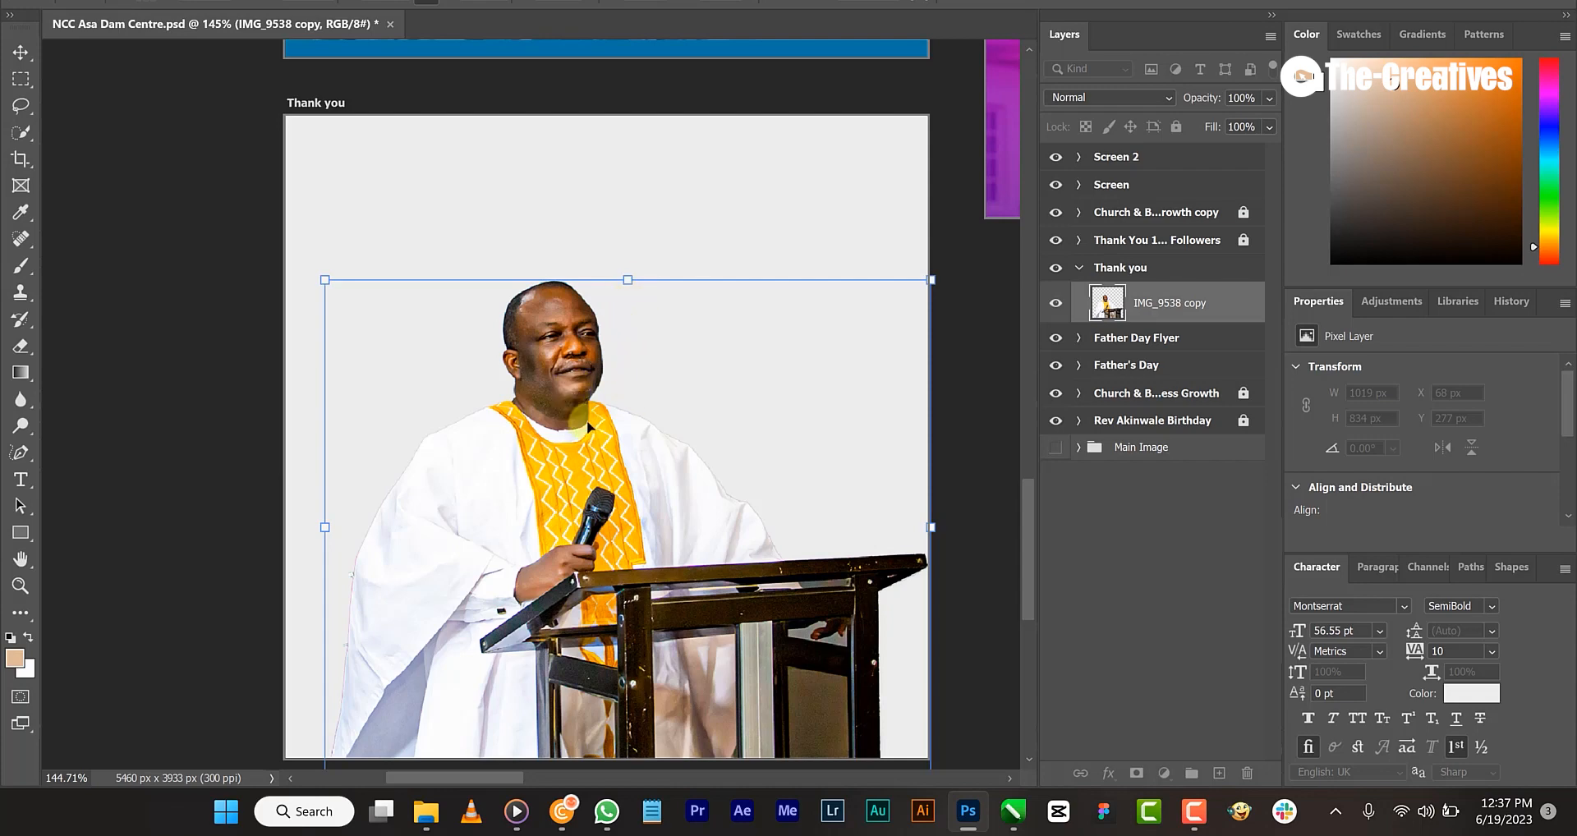
pyautogui.moveTo(589, 427); pyautogui.dragTo(600, 459)
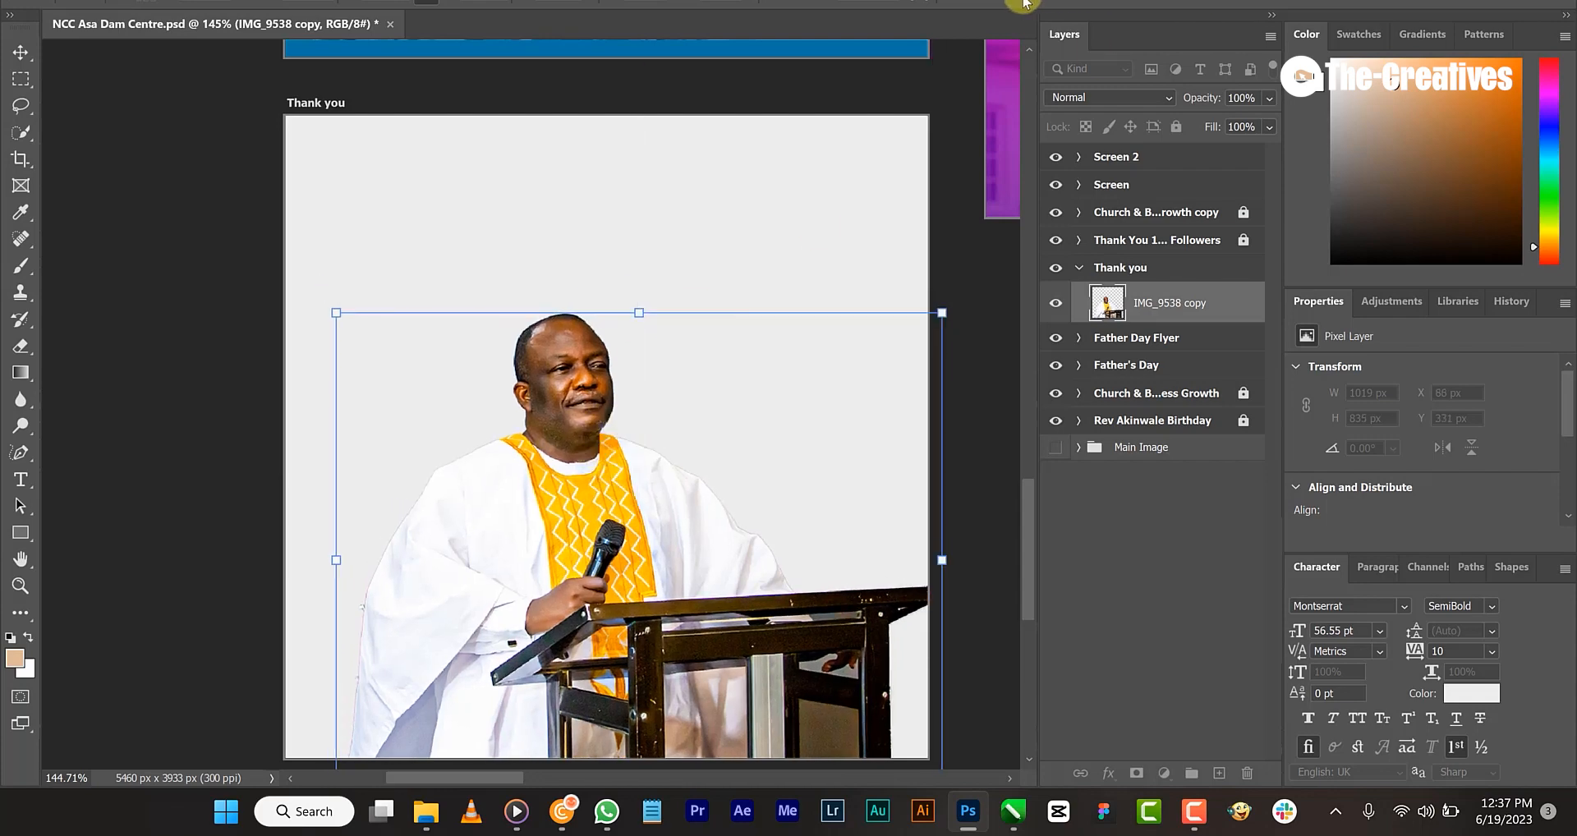
pyautogui.scroll(-3, 612, 333)
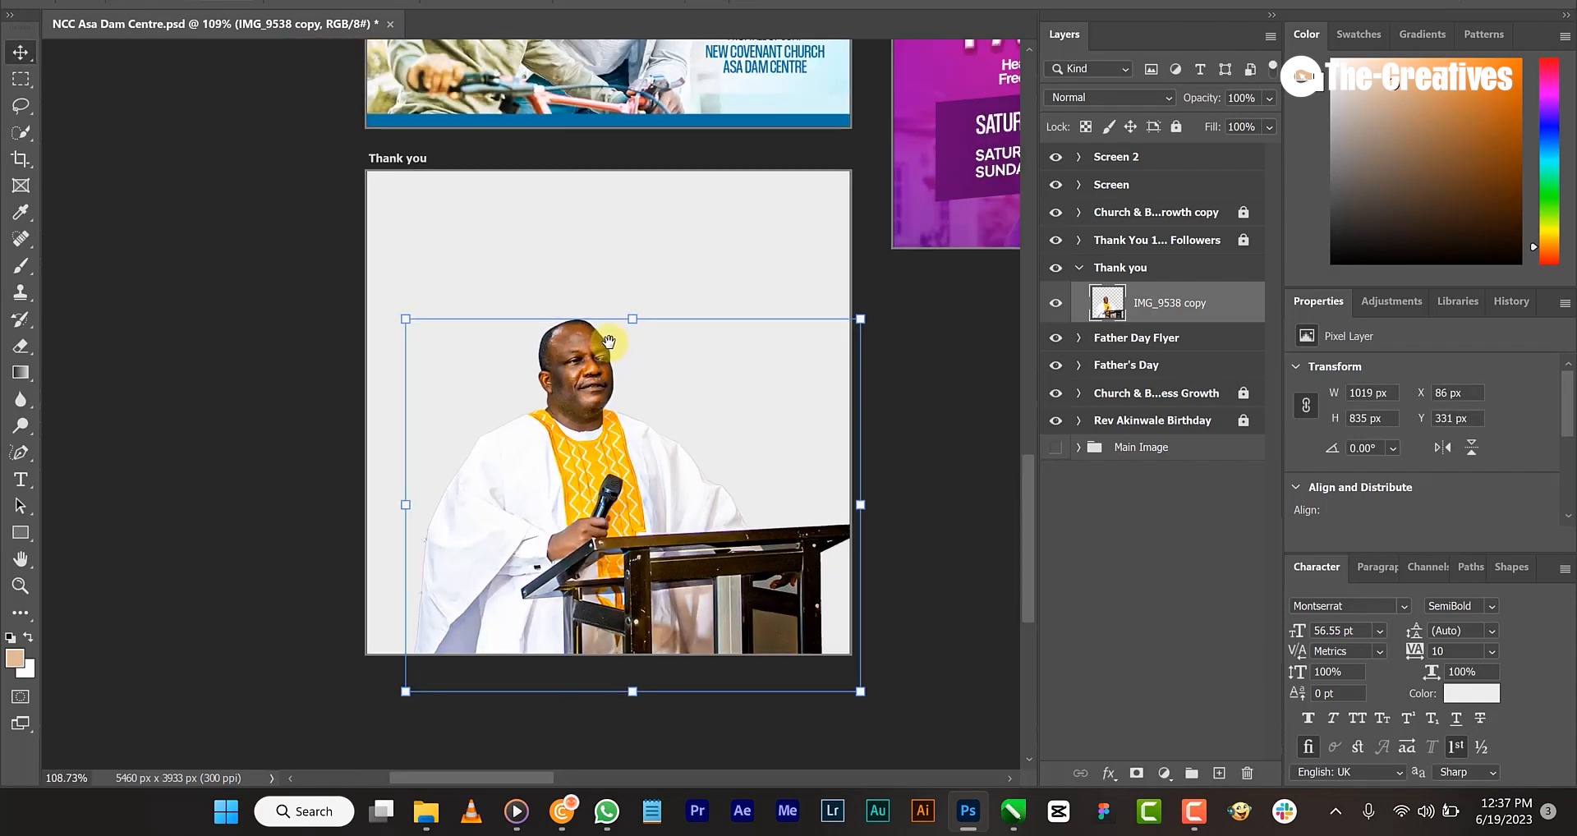
pyautogui.moveTo(608, 341); pyautogui.dragTo(651, 380)
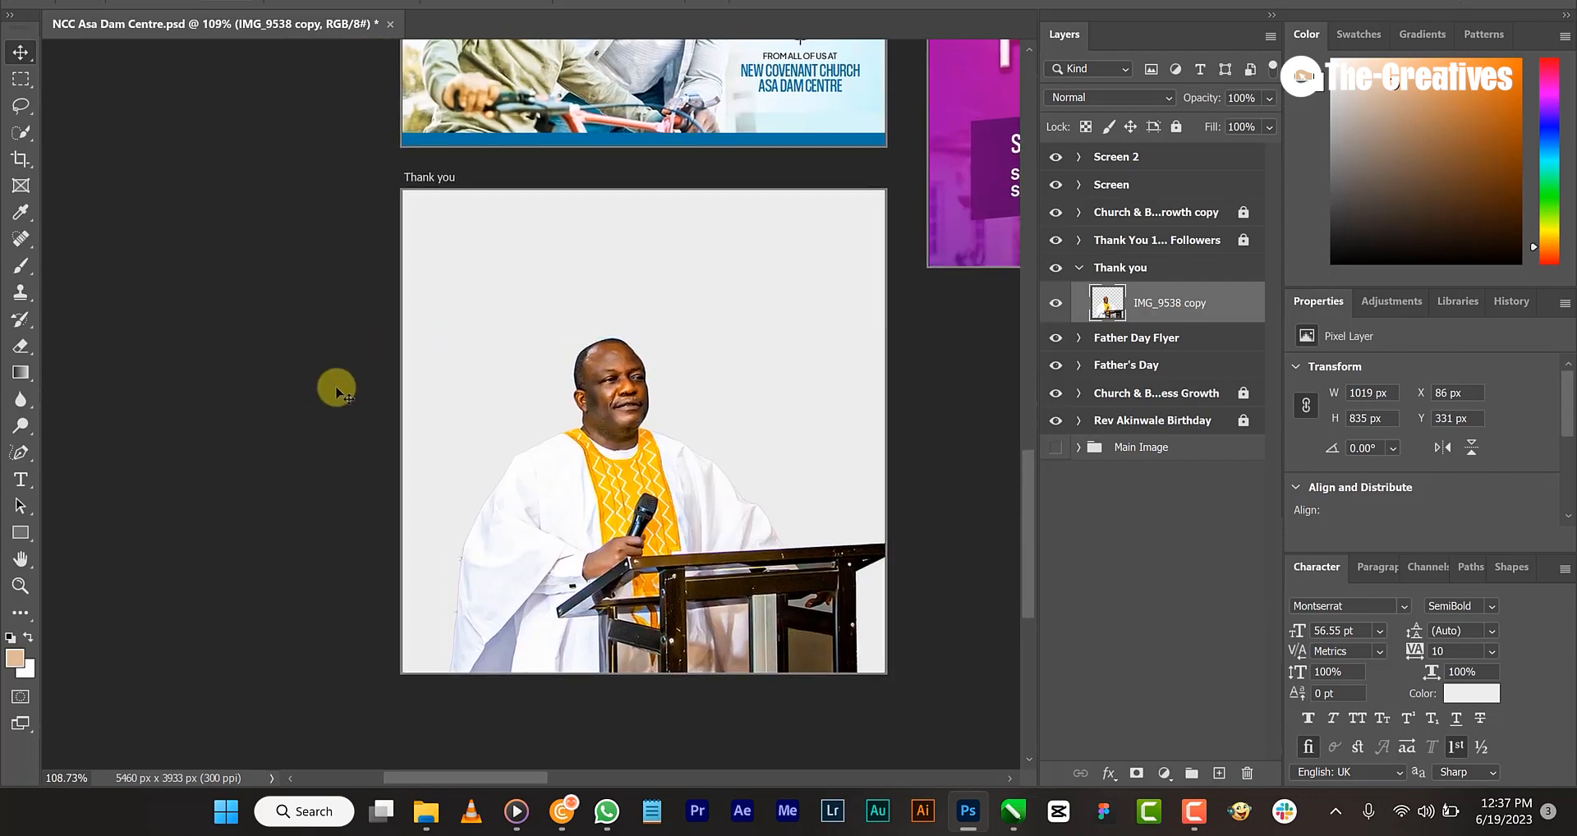
# - Switch to Pinterest in the browser, browse the background images and open the orange light-trail picture
pyautogui.click(562, 811)
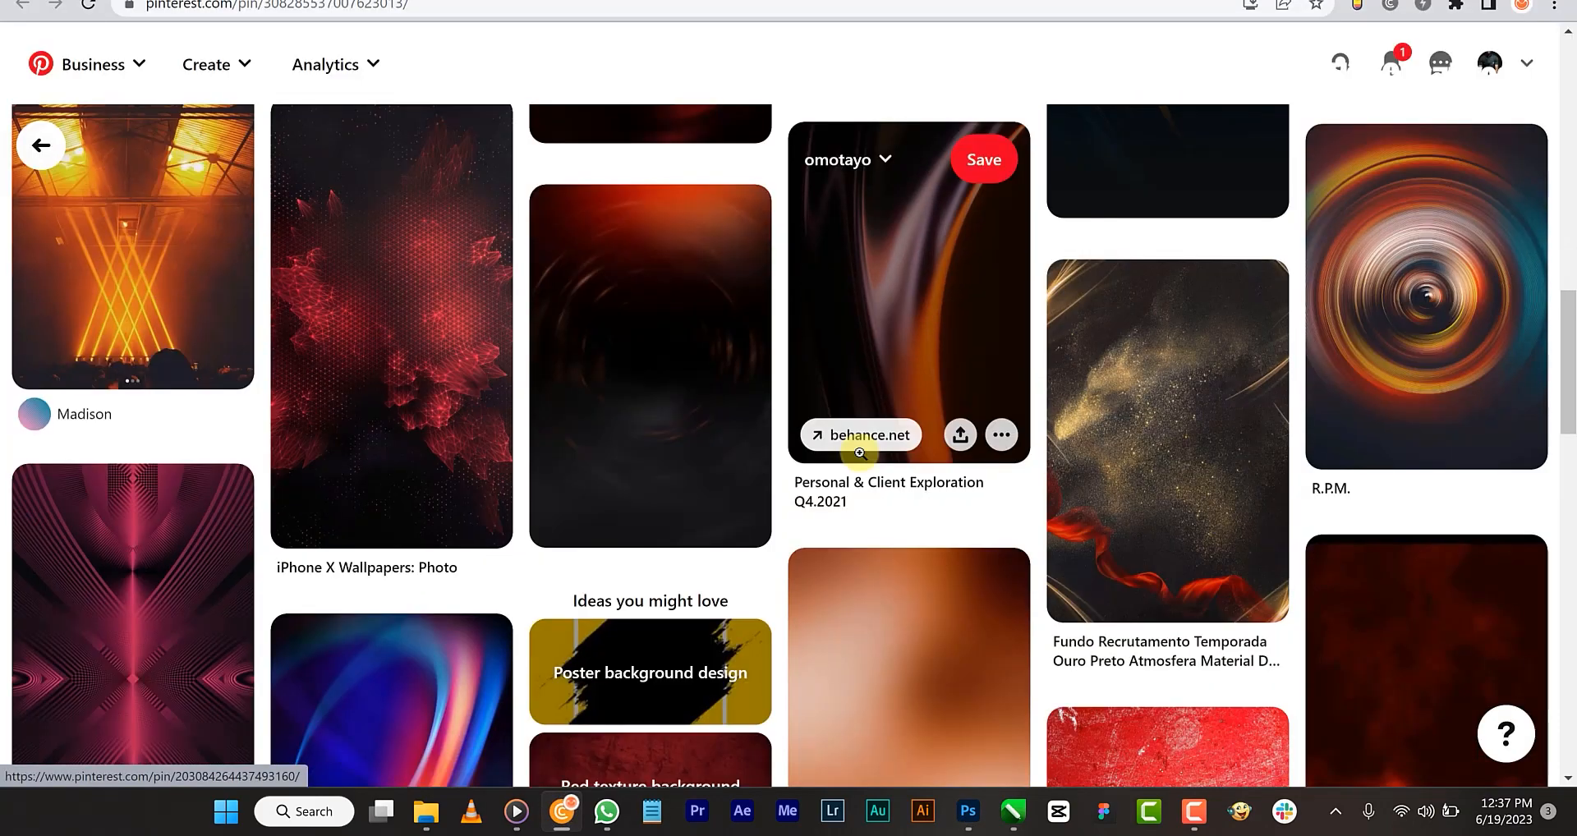
pyautogui.scroll(-5, 860, 453)
pyautogui.scroll(-6, 859, 453)
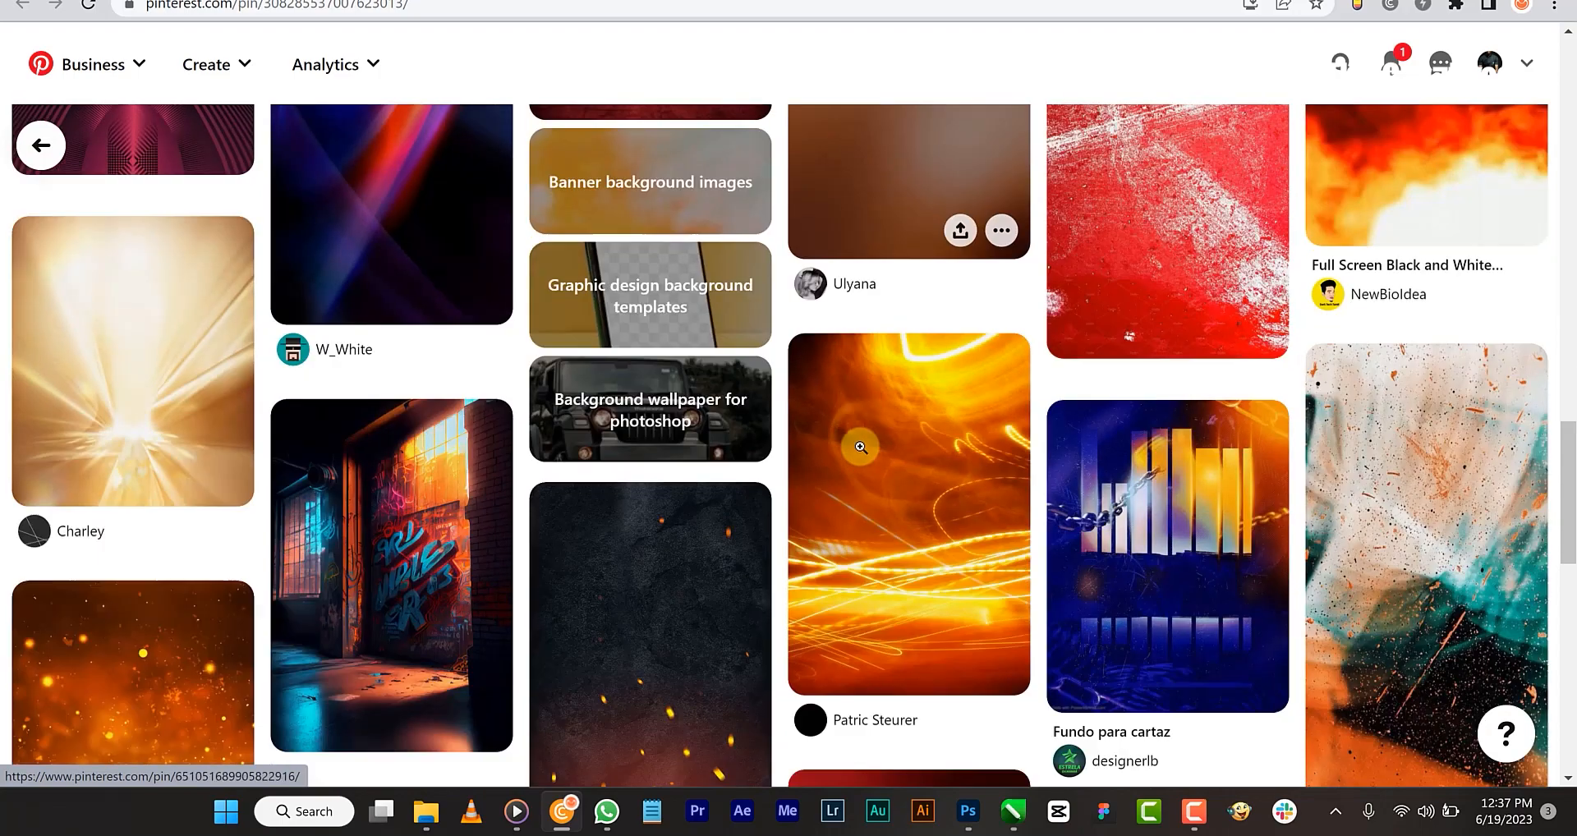
pyautogui.scroll(-7, 861, 447)
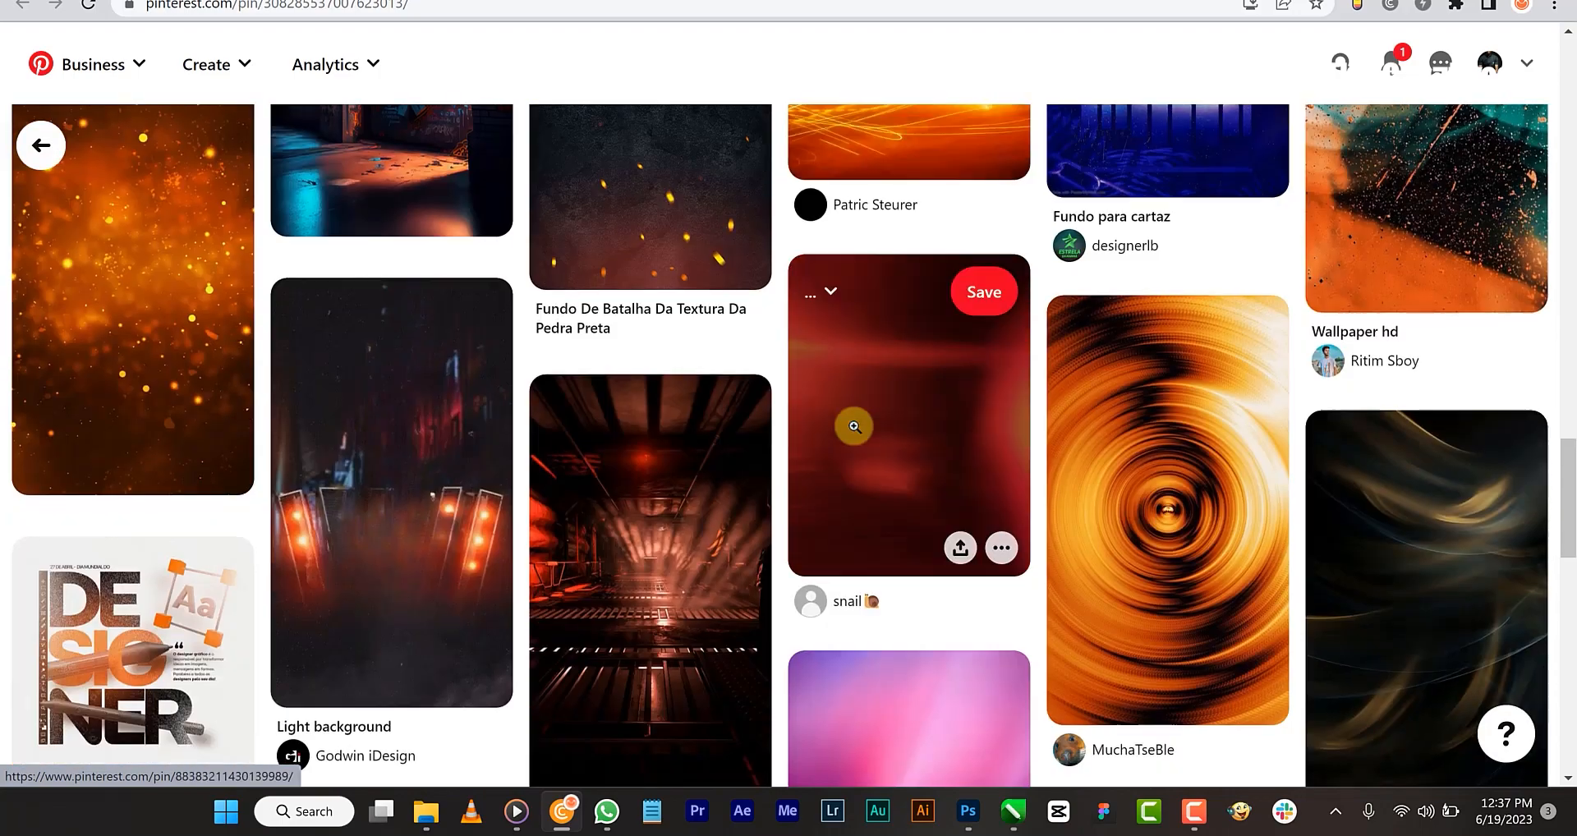
pyautogui.scroll(7, 854, 419)
pyautogui.rightClick(898, 302)
pyautogui.click(955, 320)
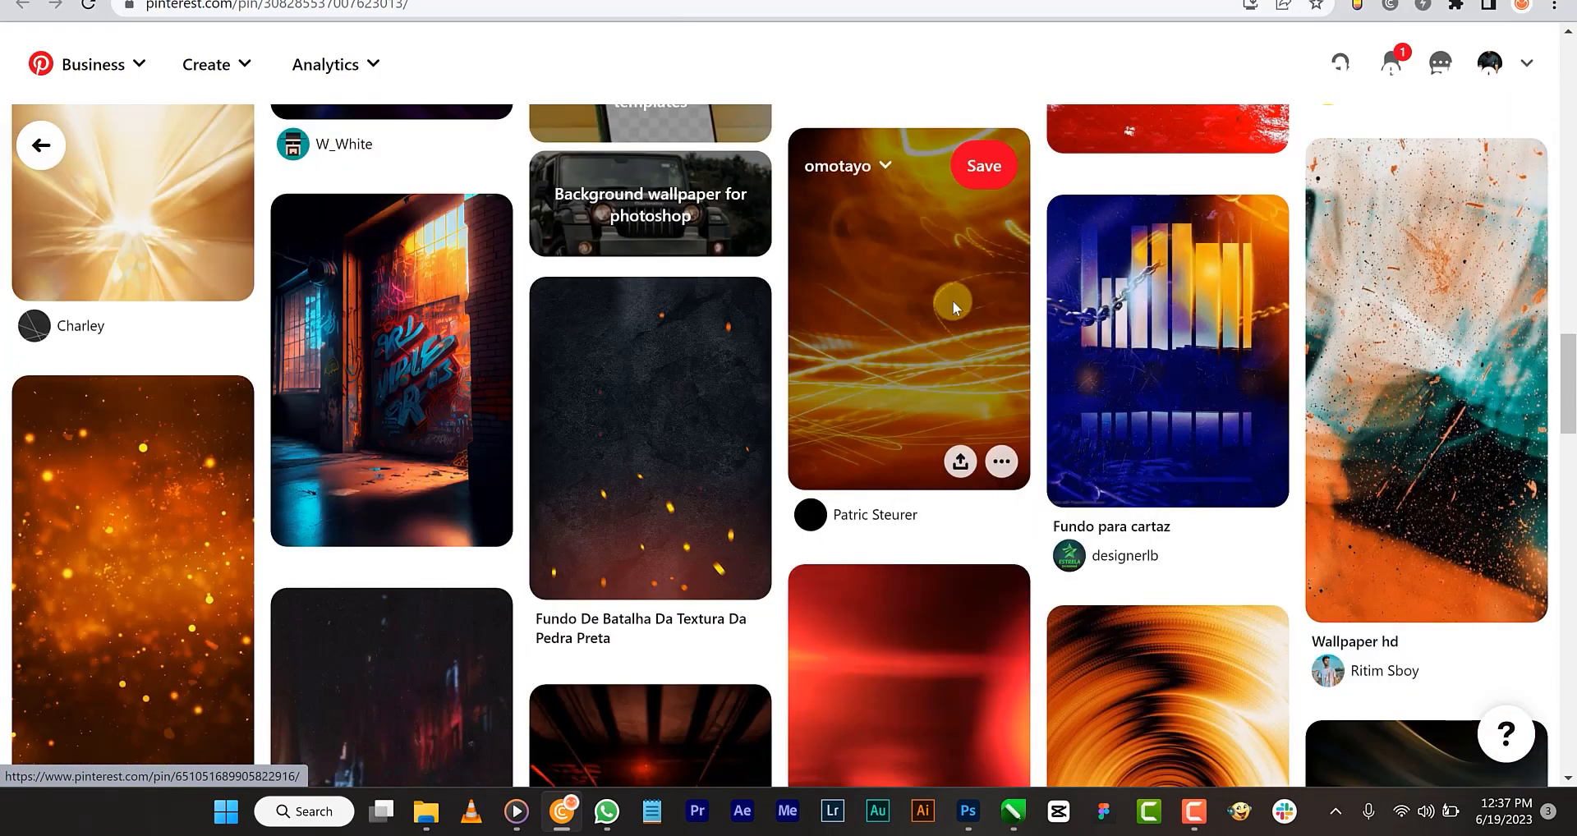
pyautogui.click(830, 0)
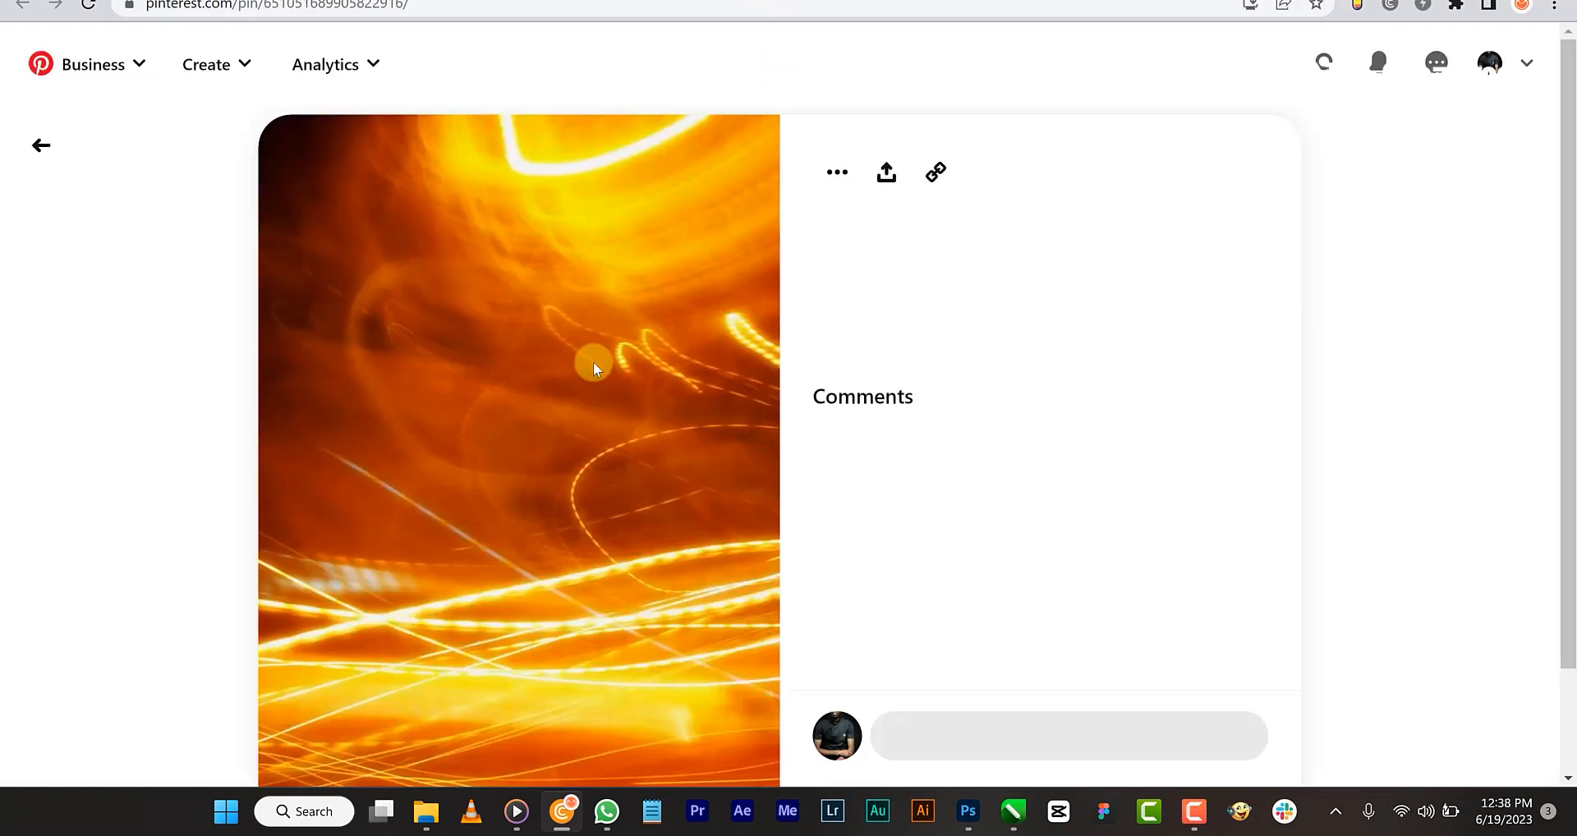
# - Copy the light-trail image, paste it into the Thank you artboard in Photoshop and centre it horizontally over the cutout
pyautogui.rightClick(520, 353)
pyautogui.click(575, 415)
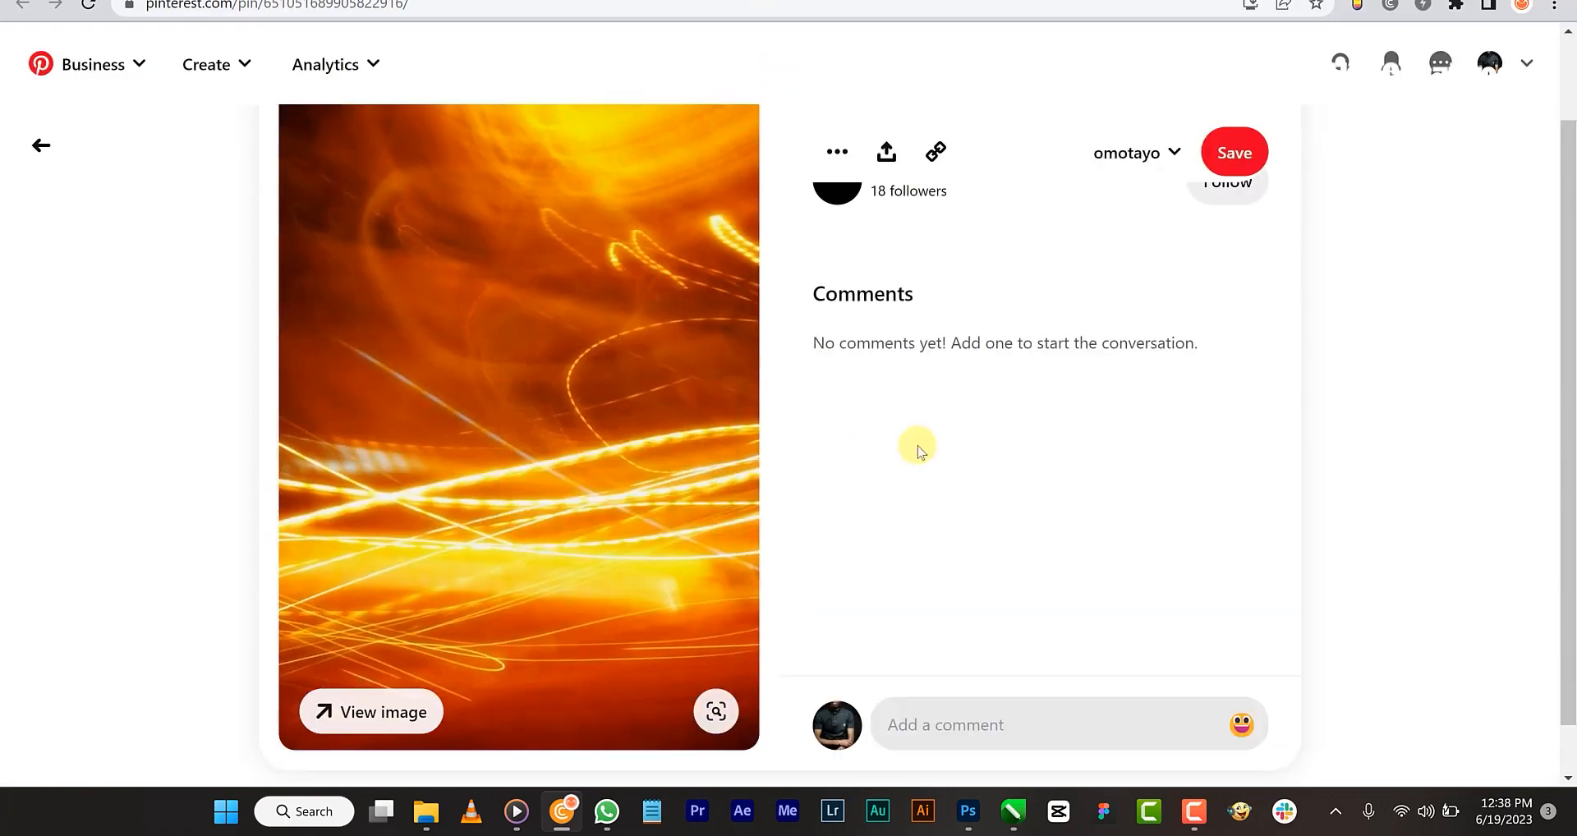
pyautogui.hotkey('alt', 'Tab')
pyautogui.hotkey('ctrl', 'v')
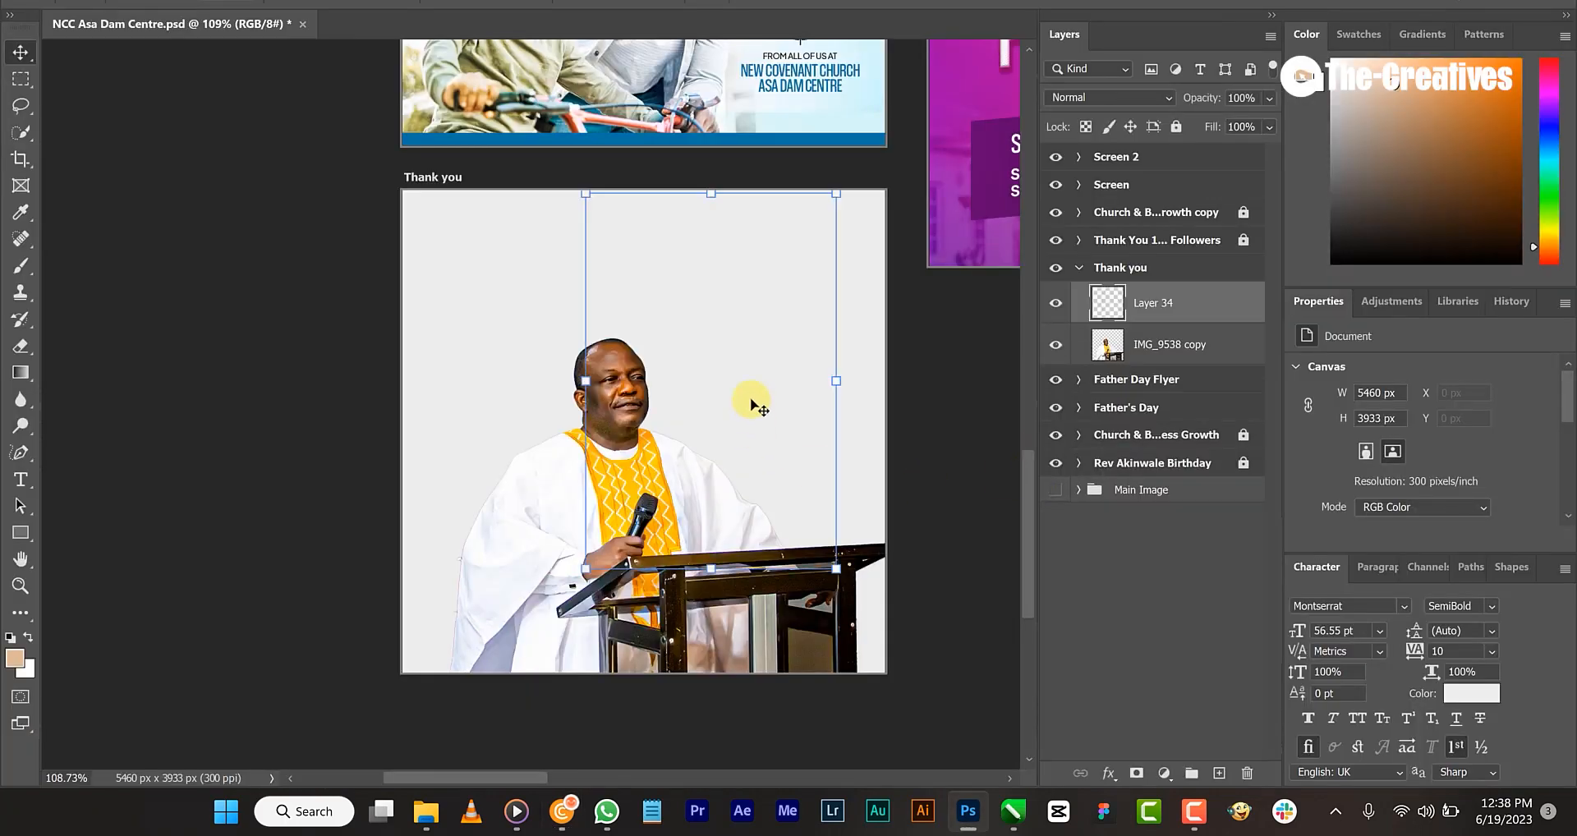
pyautogui.moveTo(711, 266); pyautogui.dragTo(646, 337)
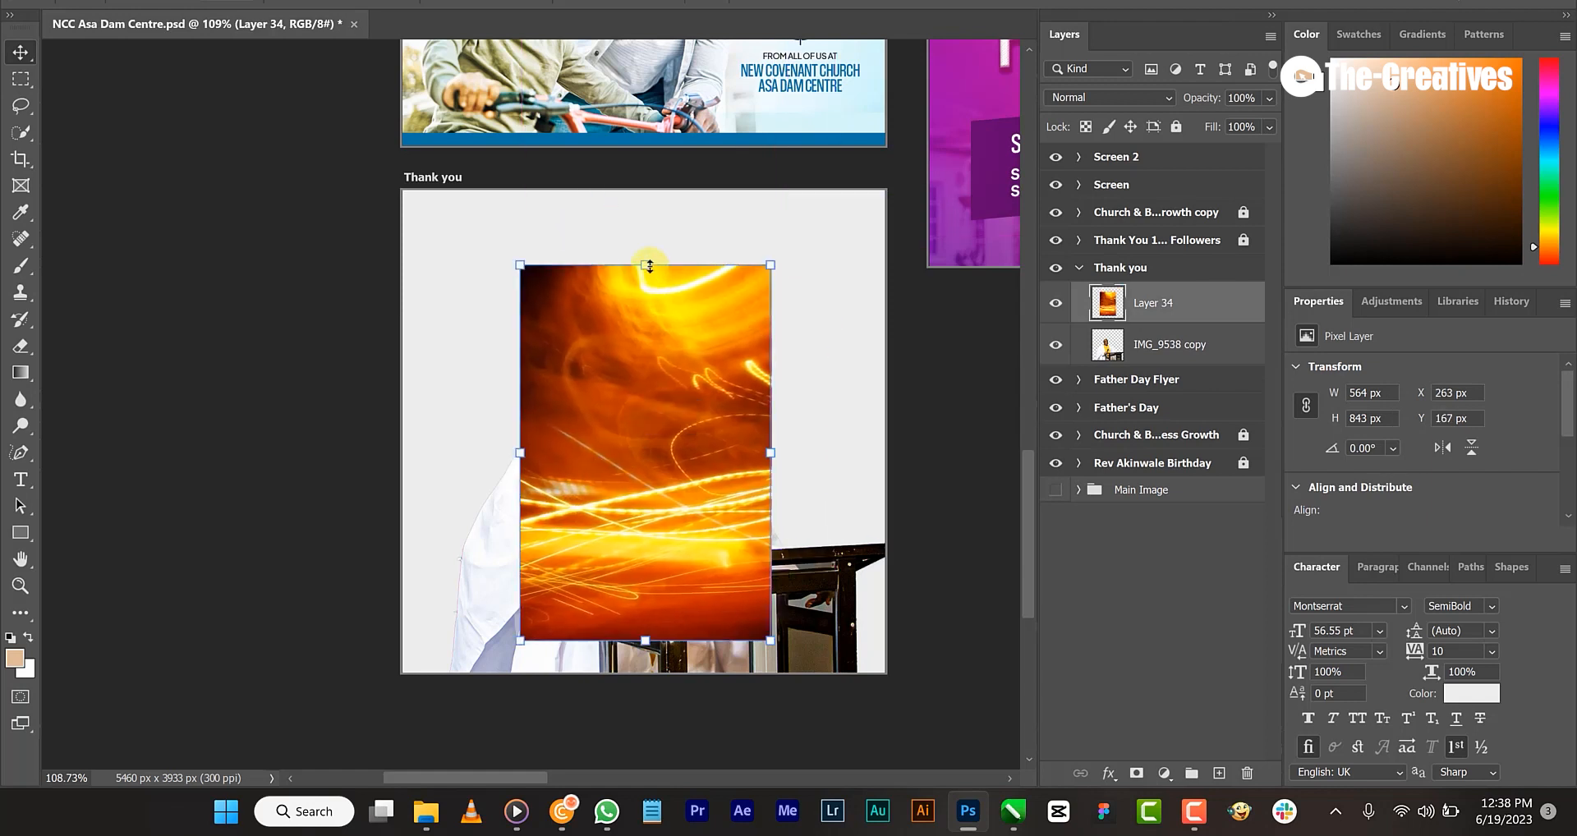
# - Scale the light-trail image to about 1198 × 1791 px so it covers the artboard, and place its layer below the cutout
pyautogui.moveTo(659, 194); pyautogui.dragTo(655, 161)
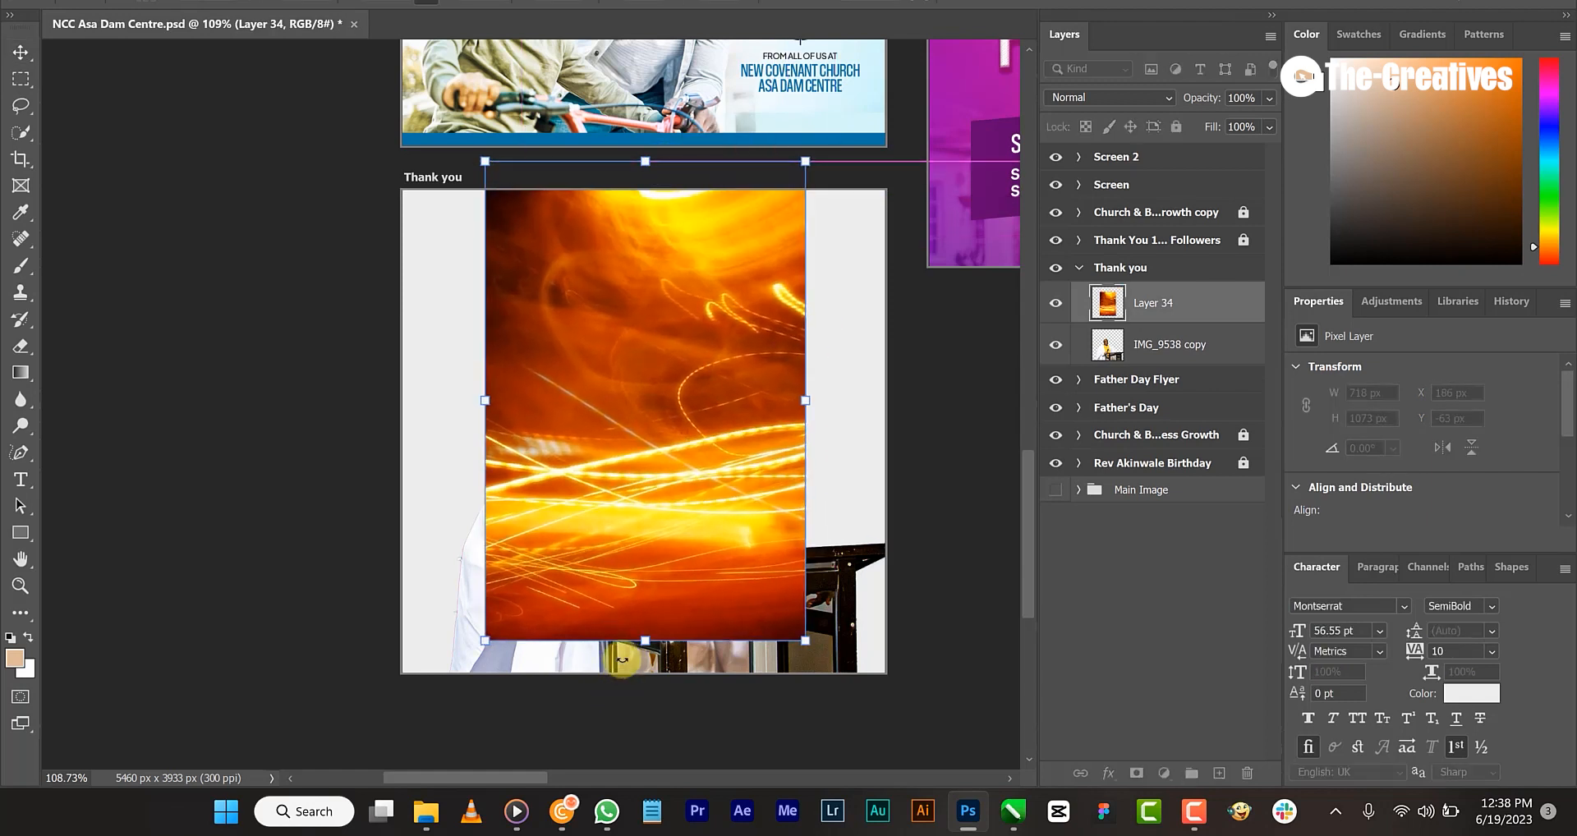
pyautogui.moveTo(645, 640); pyautogui.dragTo(645, 581)
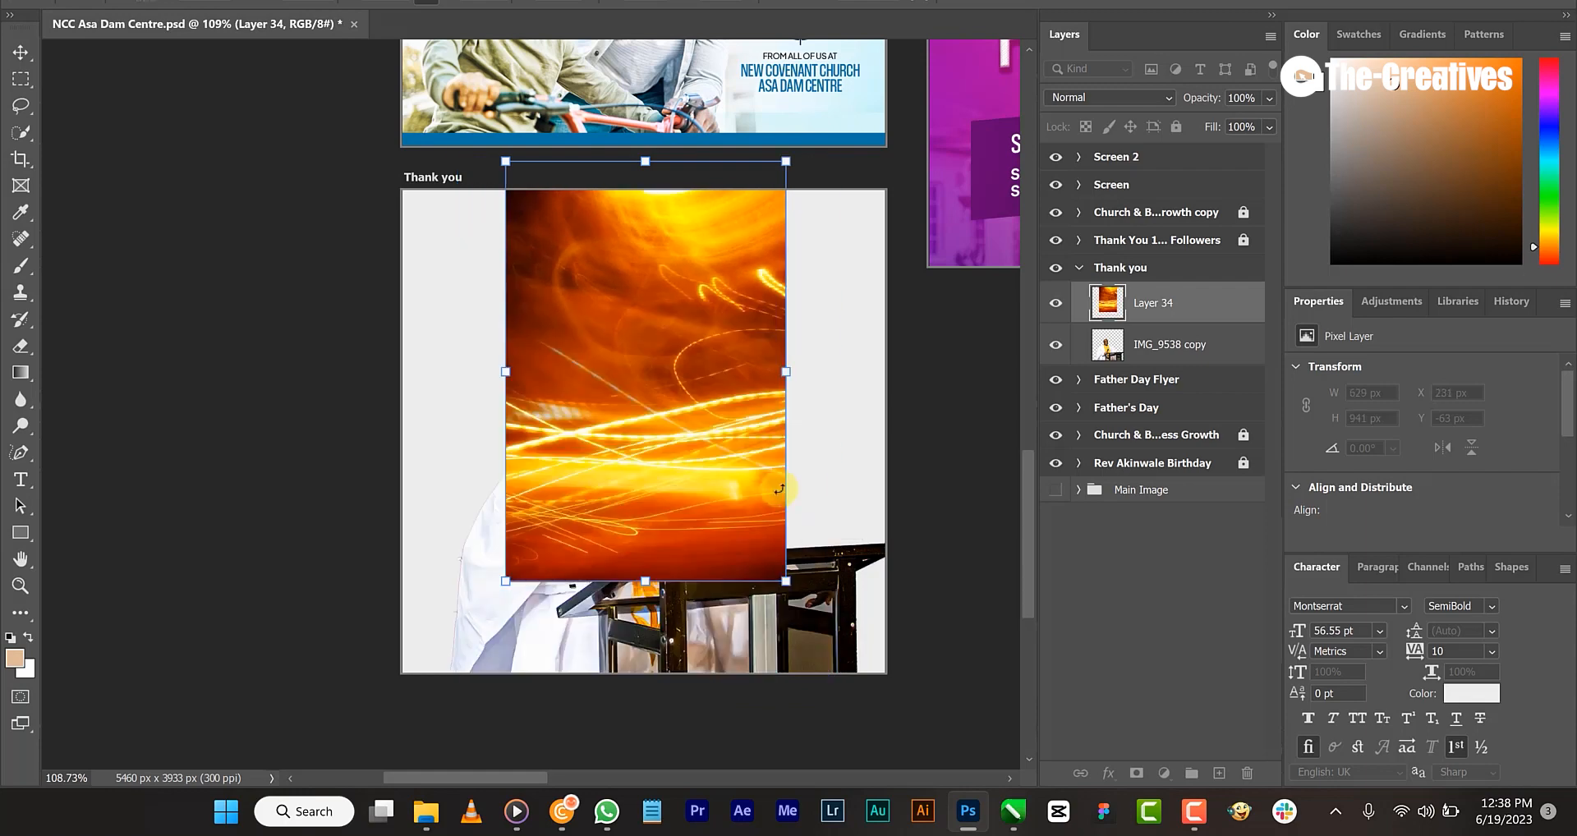
pyautogui.moveTo(786, 374); pyautogui.dragTo(929, 370)
pyautogui.moveTo(448, 401); pyautogui.dragTo(392, 431)
pyautogui.moveTo(599, 423); pyautogui.dragTo(594, 436)
pyautogui.moveTo(1162, 301); pyautogui.dragTo(1169, 343)
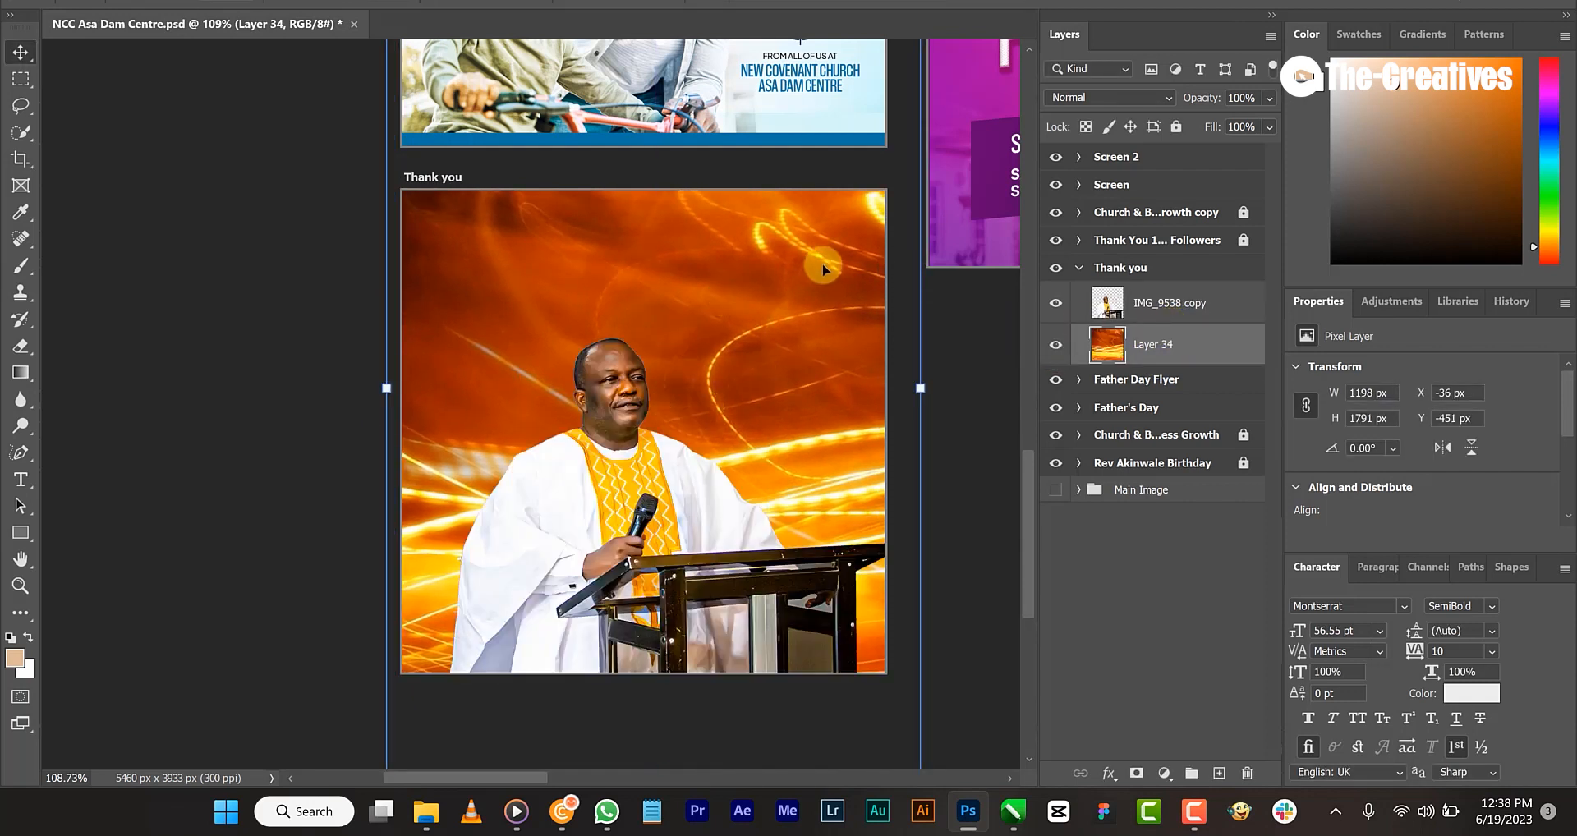
# - Apply a Gaussian Blur with a radius of 13.9 pixels to the light-trail background layer
pyautogui.click(246, 0)
pyautogui.moveTo(279, 0)
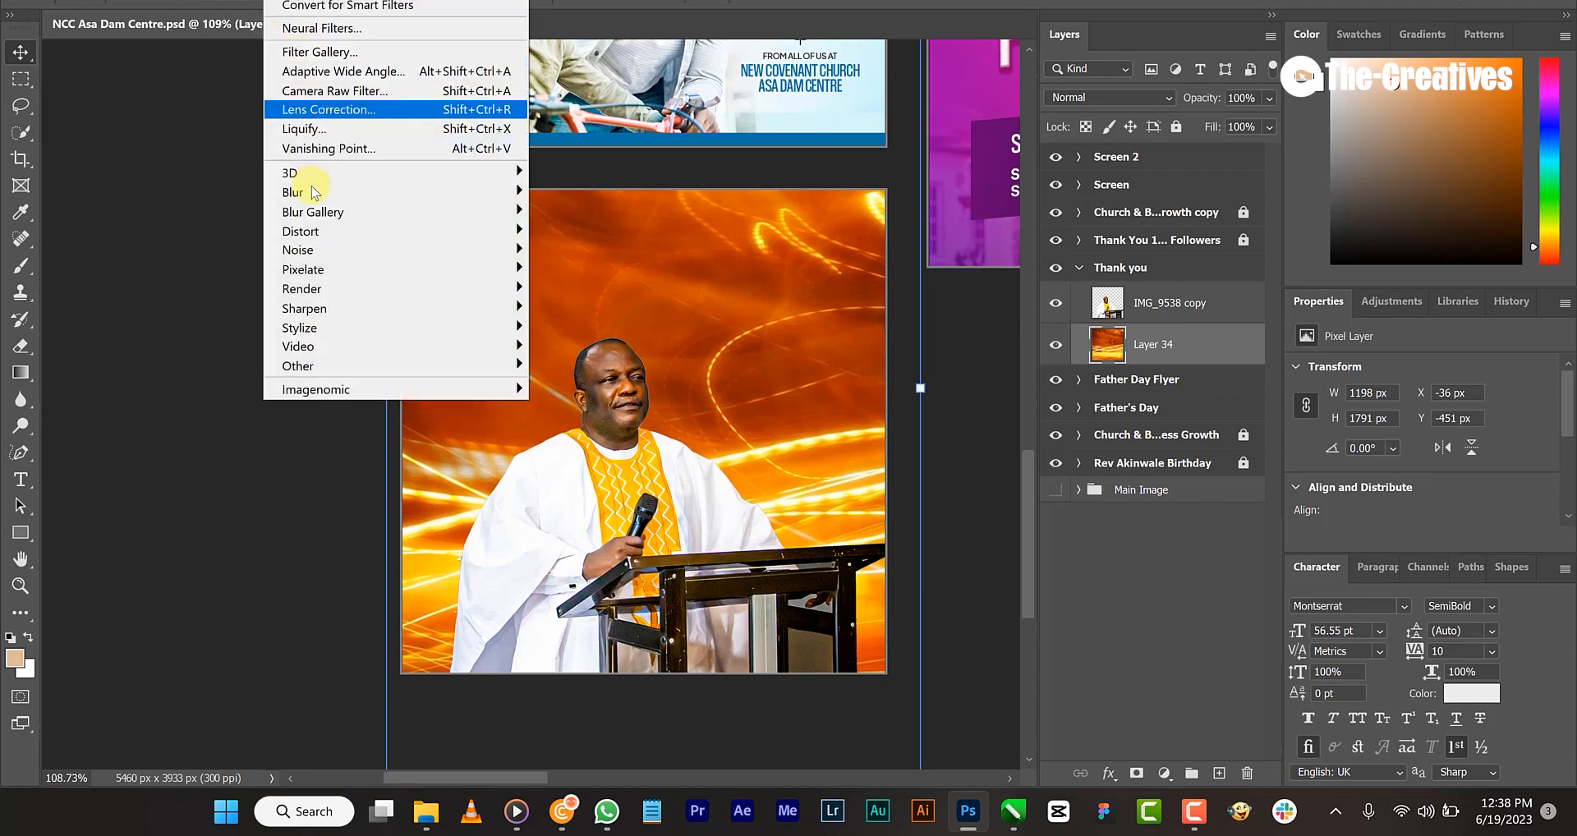
pyautogui.moveTo(493, 191)
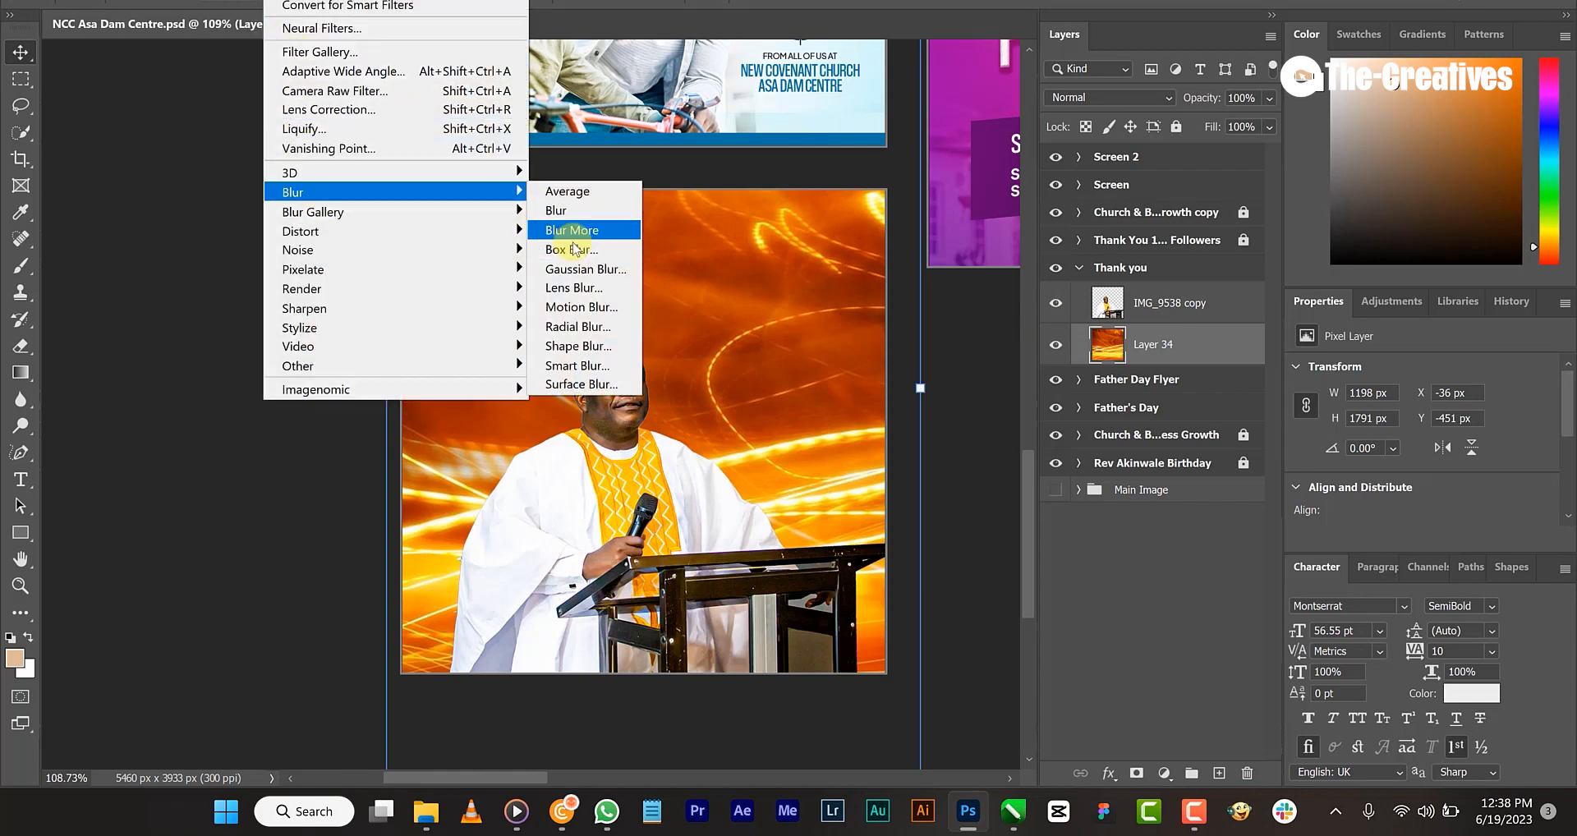
pyautogui.click(592, 276)
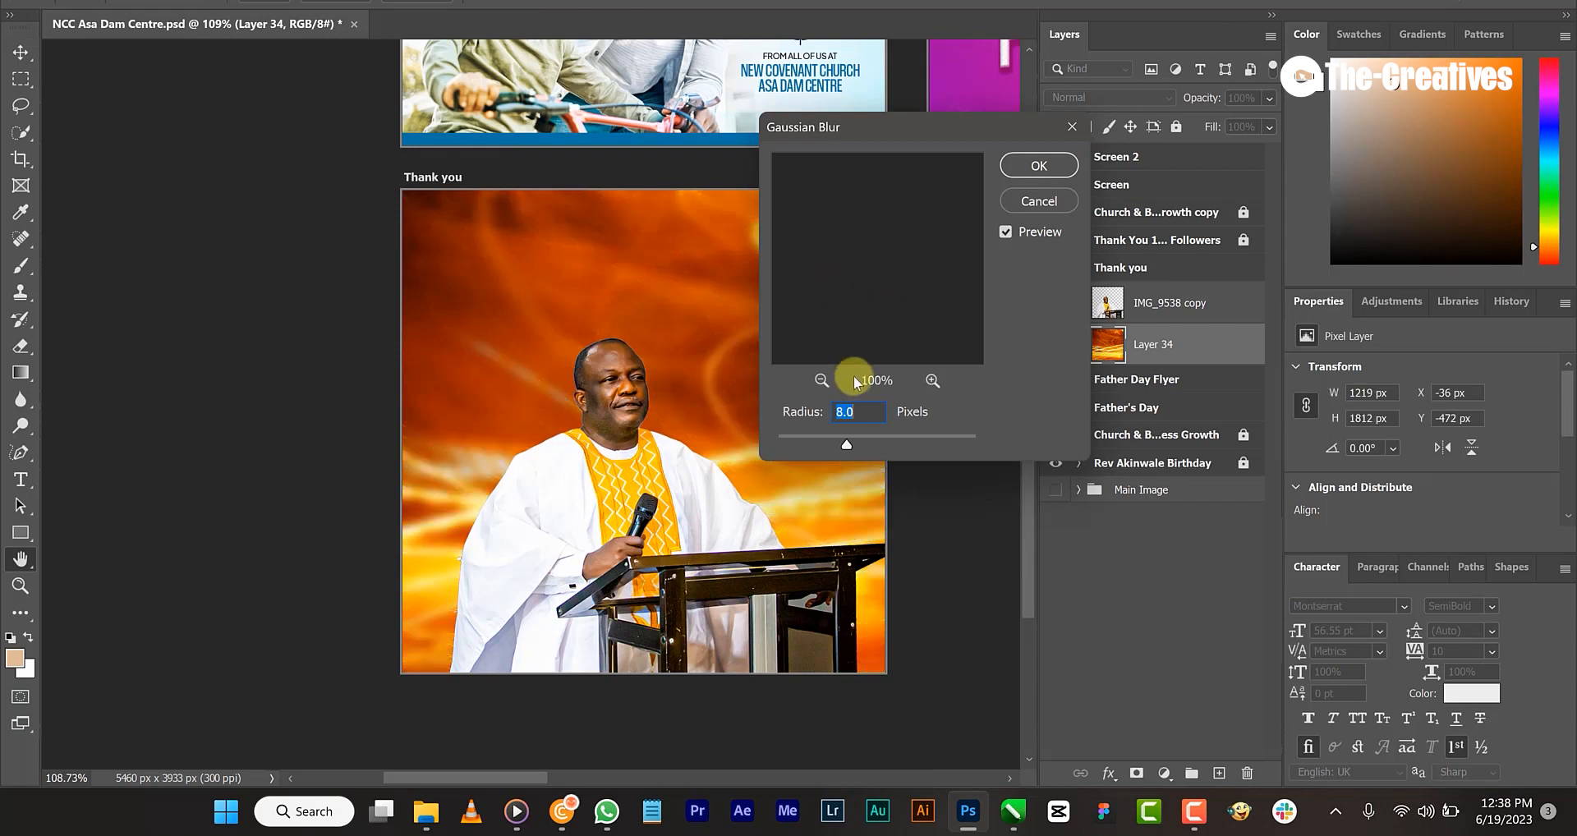
pyautogui.moveTo(848, 447); pyautogui.dragTo(860, 445)
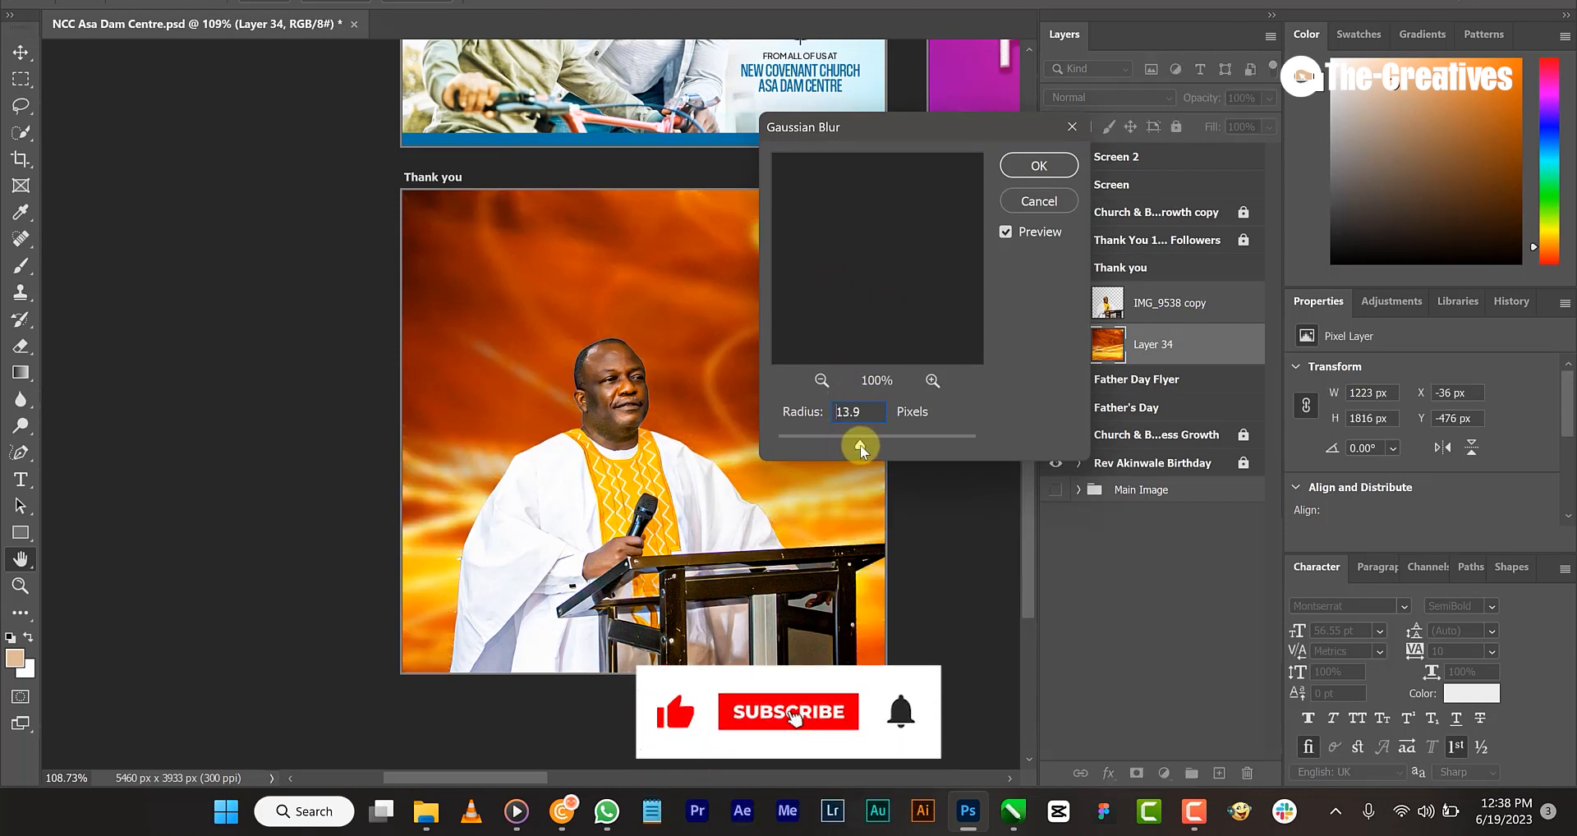
pyautogui.press('Return')
pyautogui.press('v')
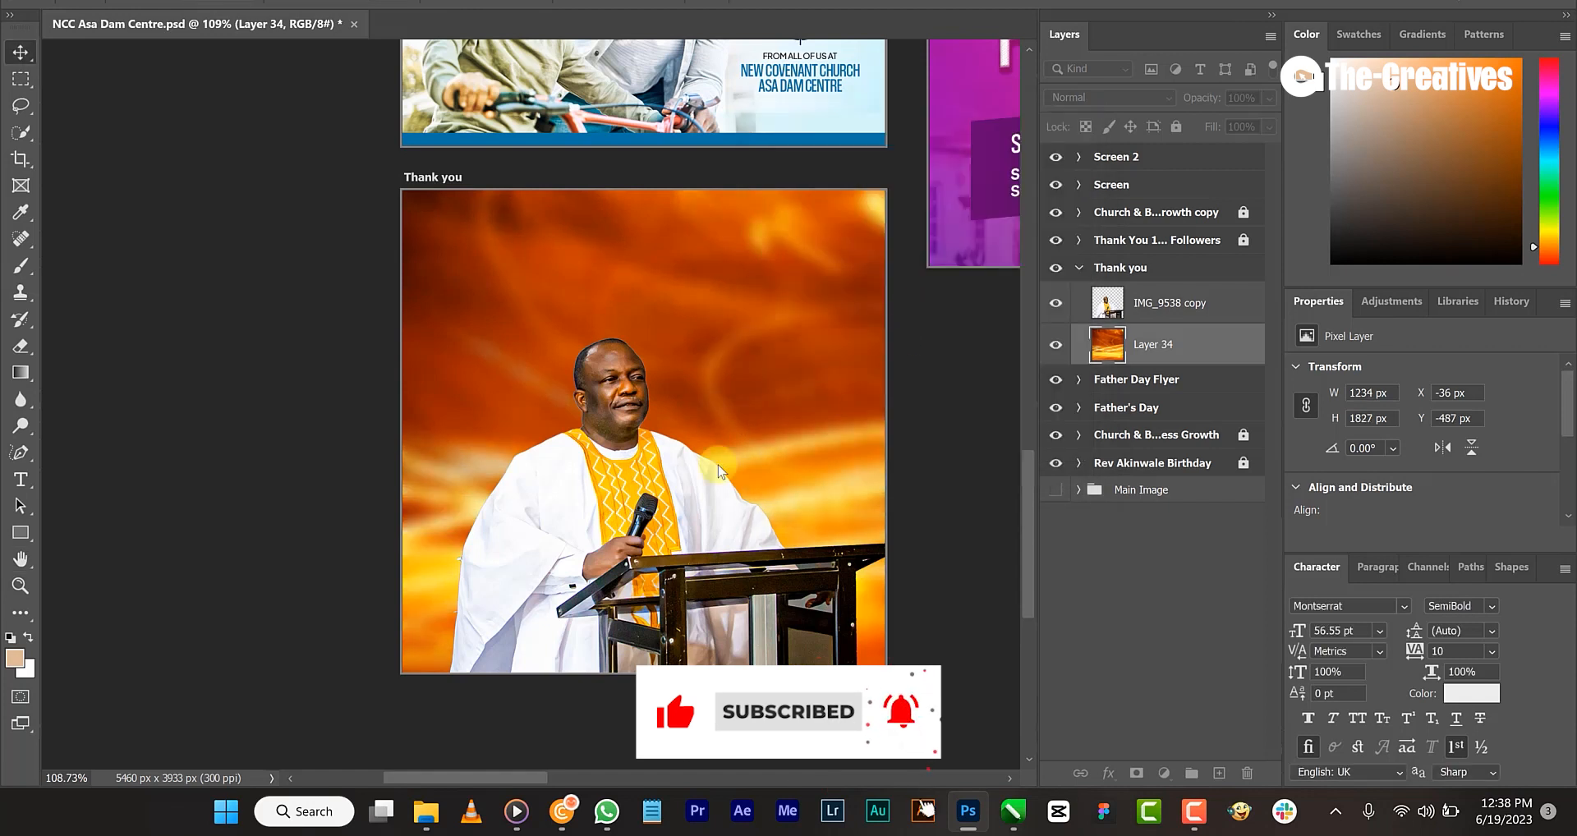
# - Enlarge the lectern cutout to about 1085 × 888 px and move it down to about X 53, Y 379 px
pyautogui.click(653, 518)
pyautogui.moveTo(653, 517); pyautogui.dragTo(636, 522)
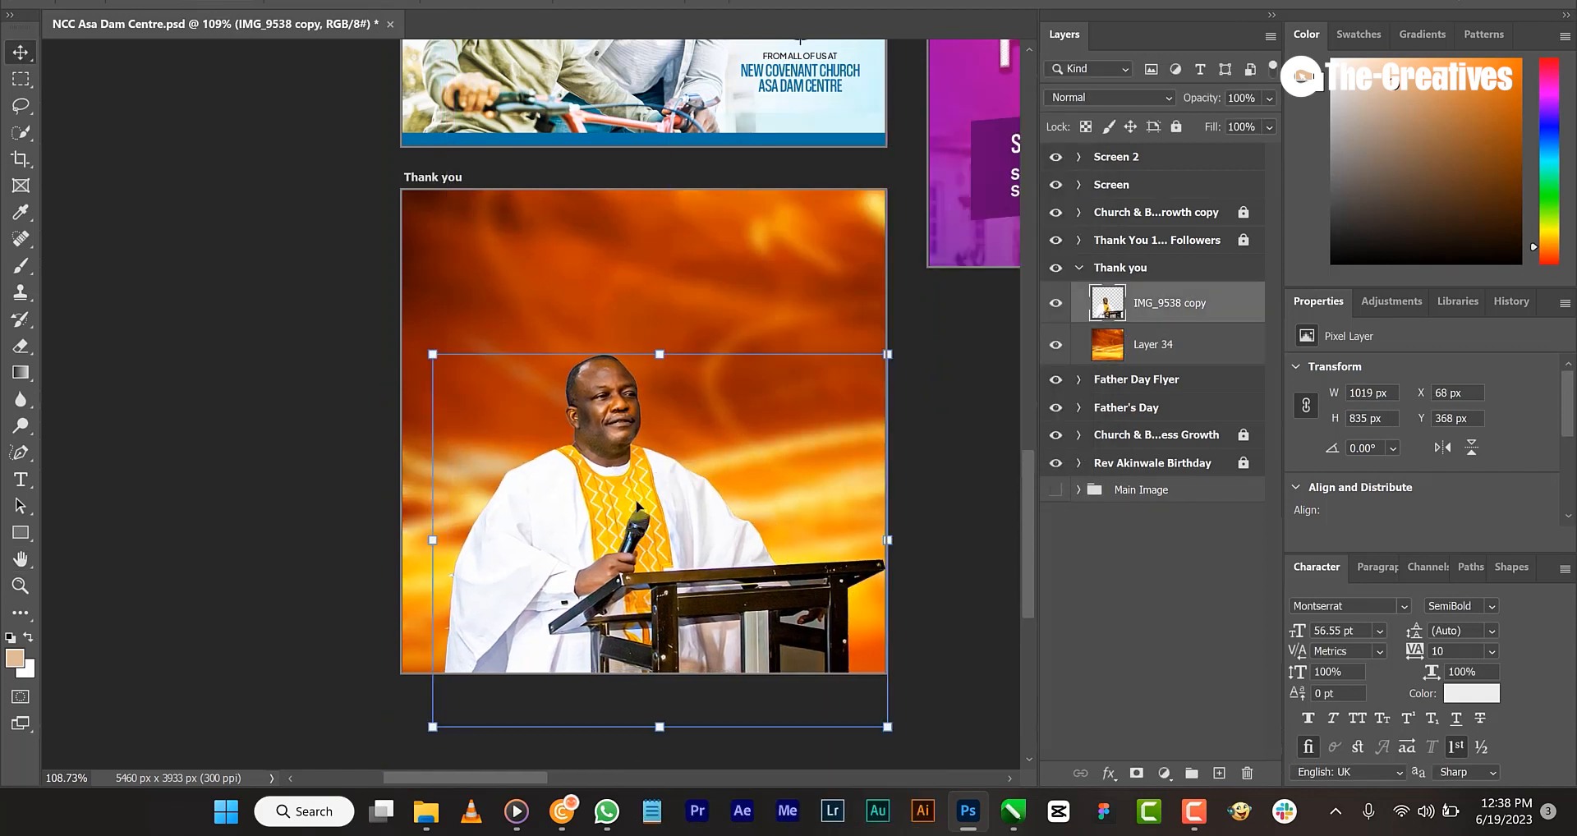
pyautogui.moveTo(660, 330); pyautogui.dragTo(653, 333)
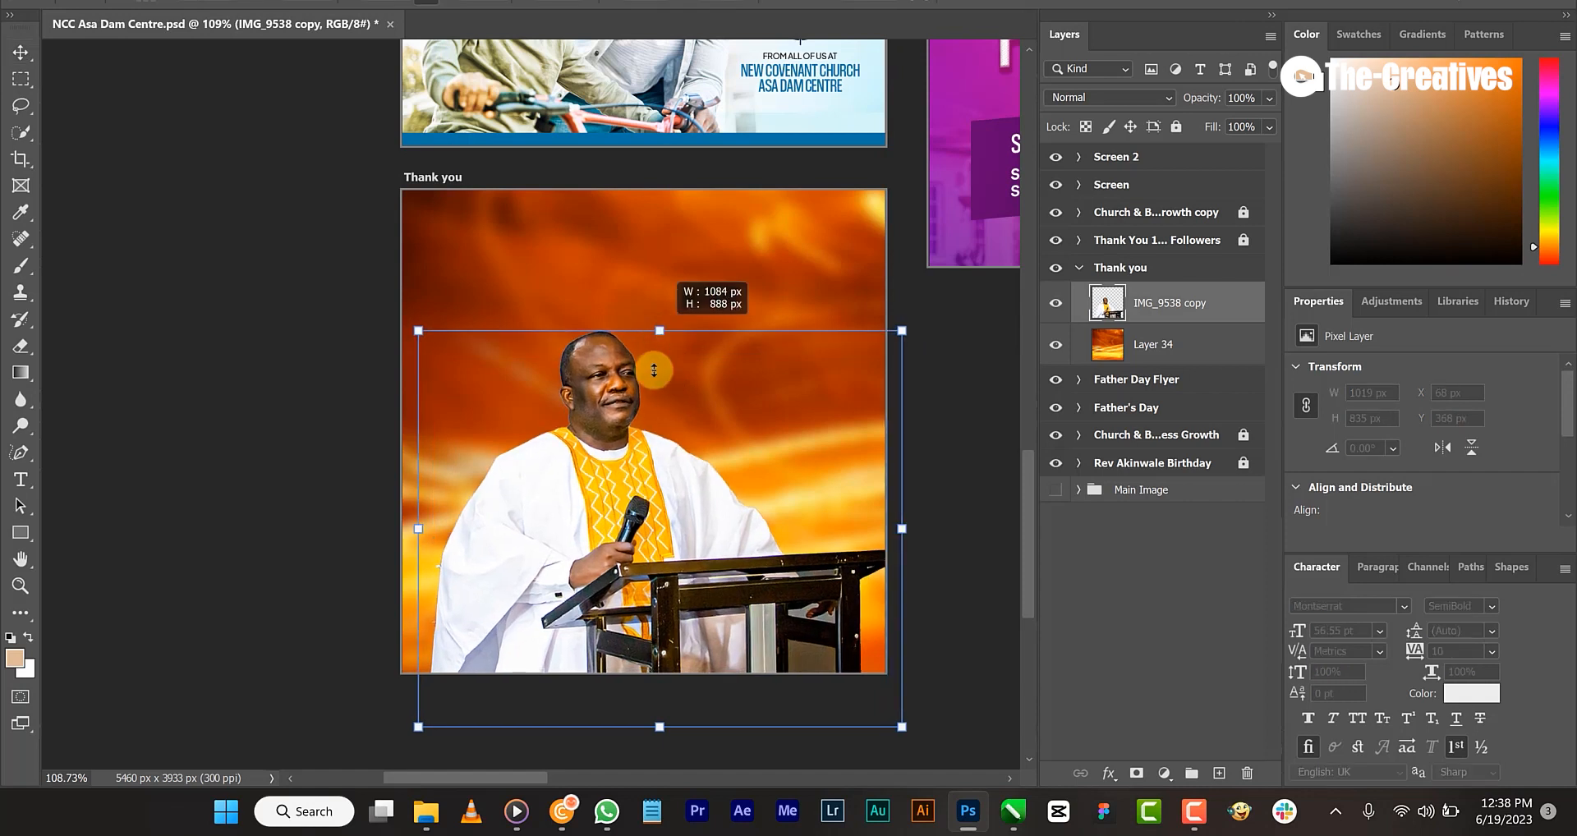
pyautogui.moveTo(593, 453); pyautogui.dragTo(623, 481)
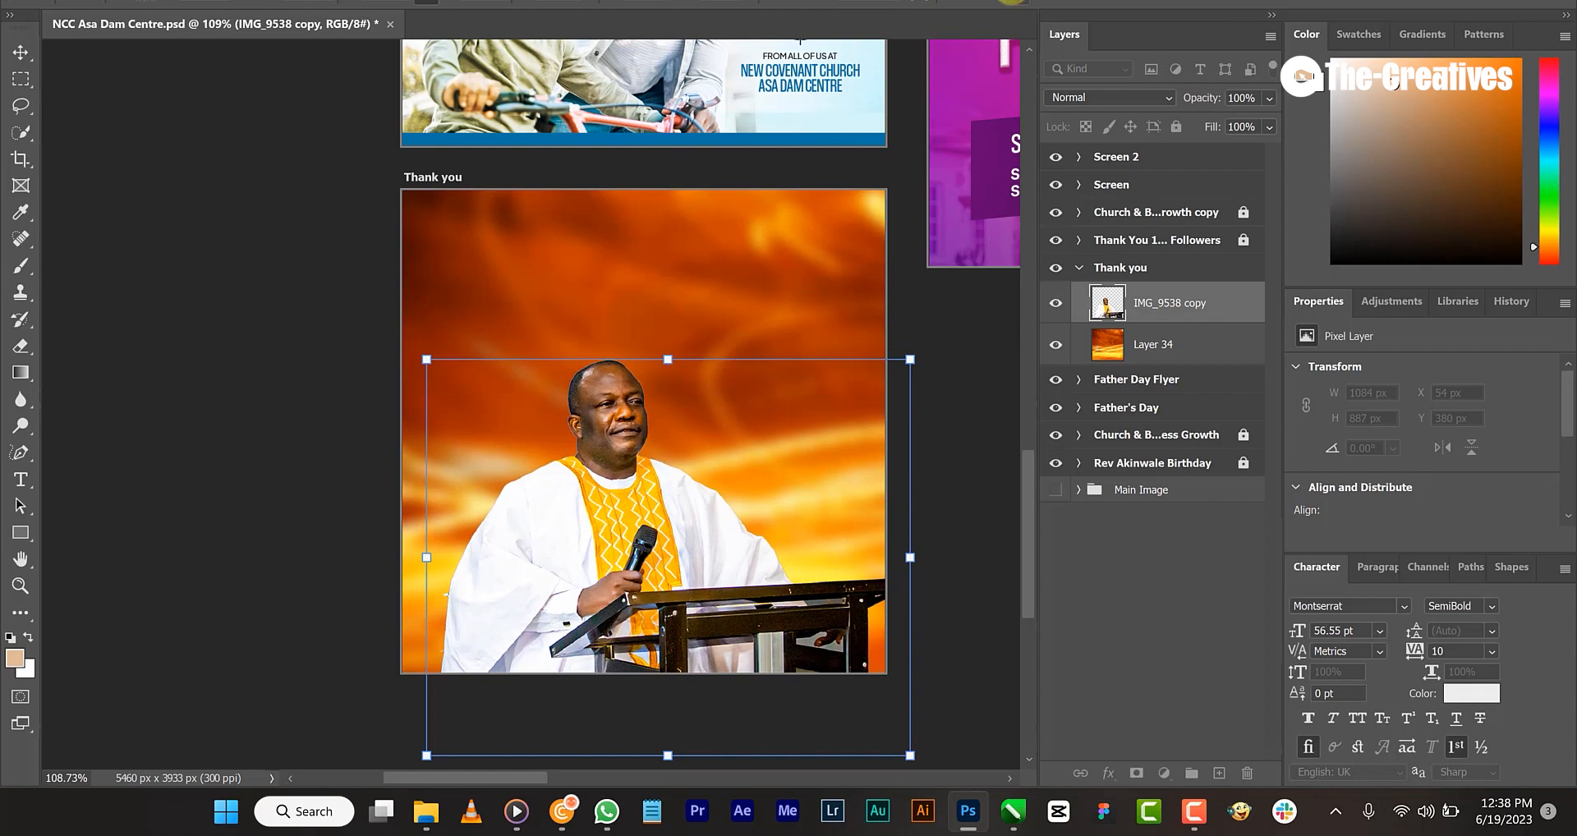
pyautogui.click(260, 303)
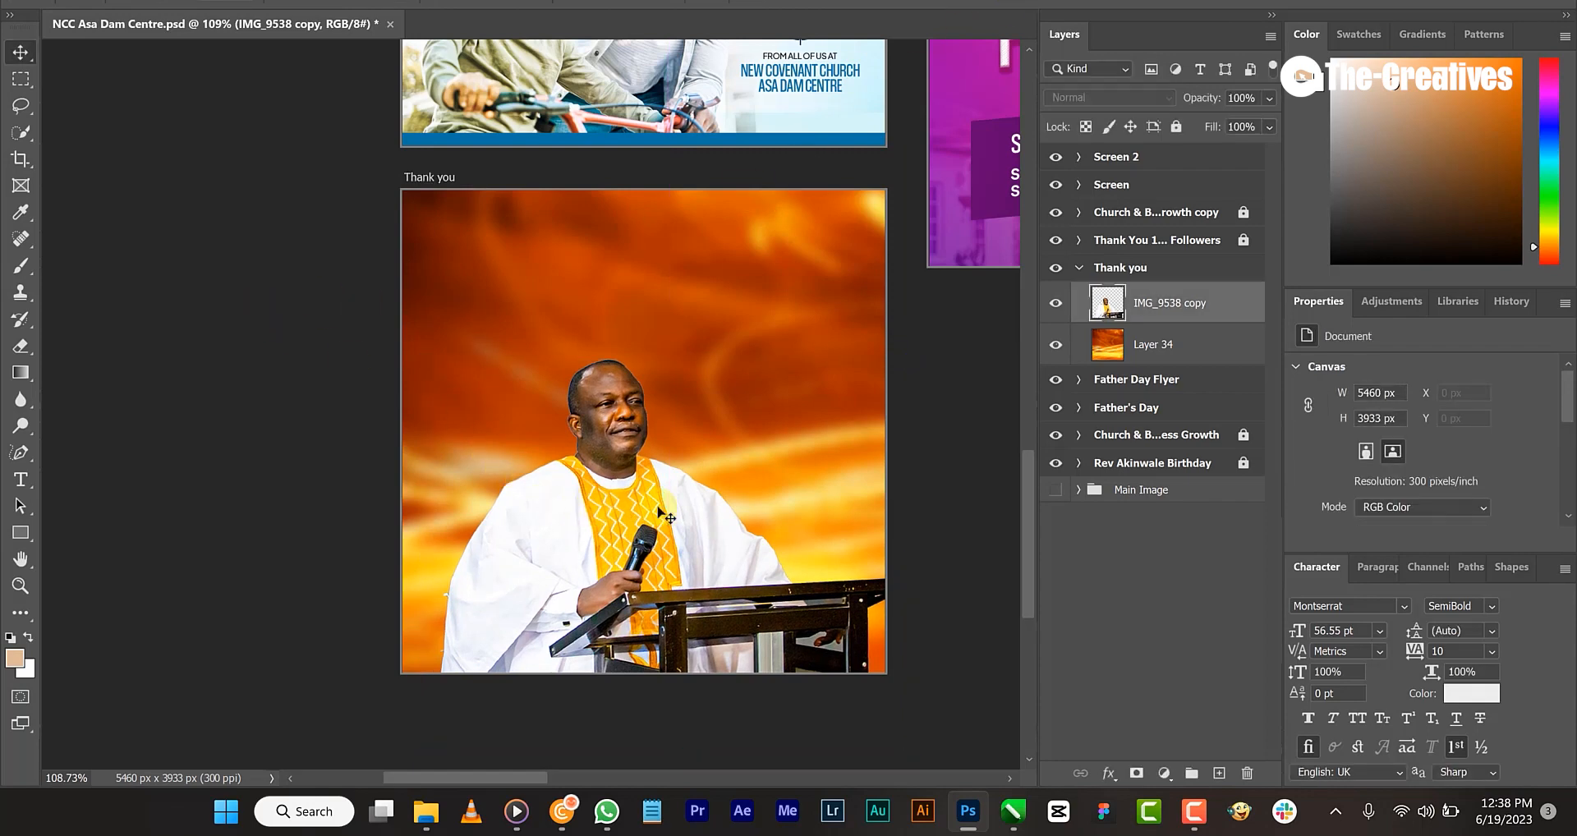
# - Shift the cutout slightly to X 57, Y 381 px and save the document
pyautogui.click(628, 411)
pyautogui.scroll(1, 630, 412)
pyautogui.scroll(-1, 633, 414)
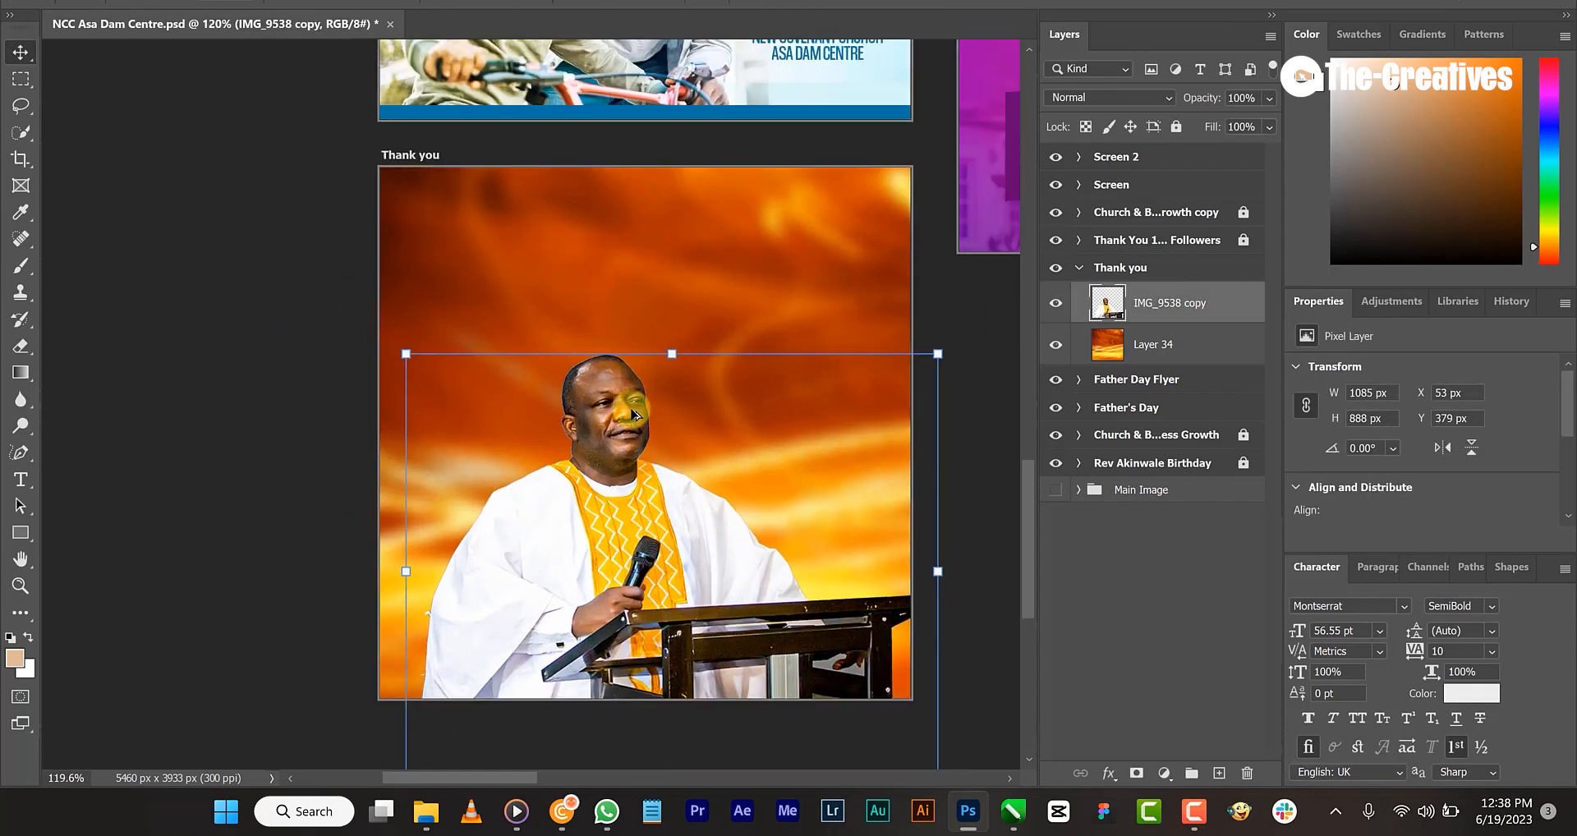
pyautogui.click(232, 292)
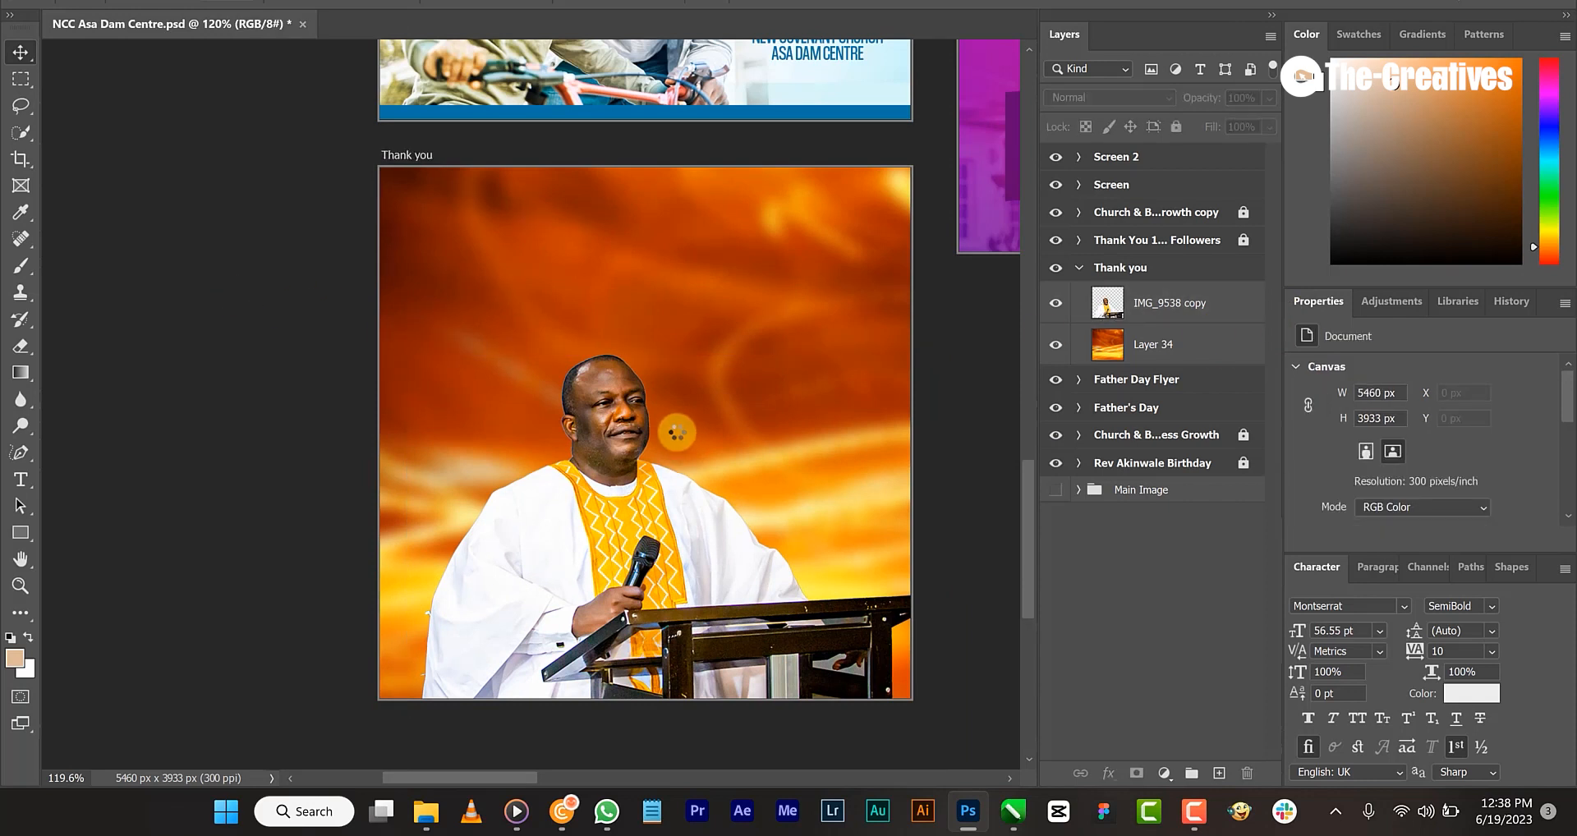
pyautogui.moveTo(669, 424); pyautogui.dragTo(582, 435)
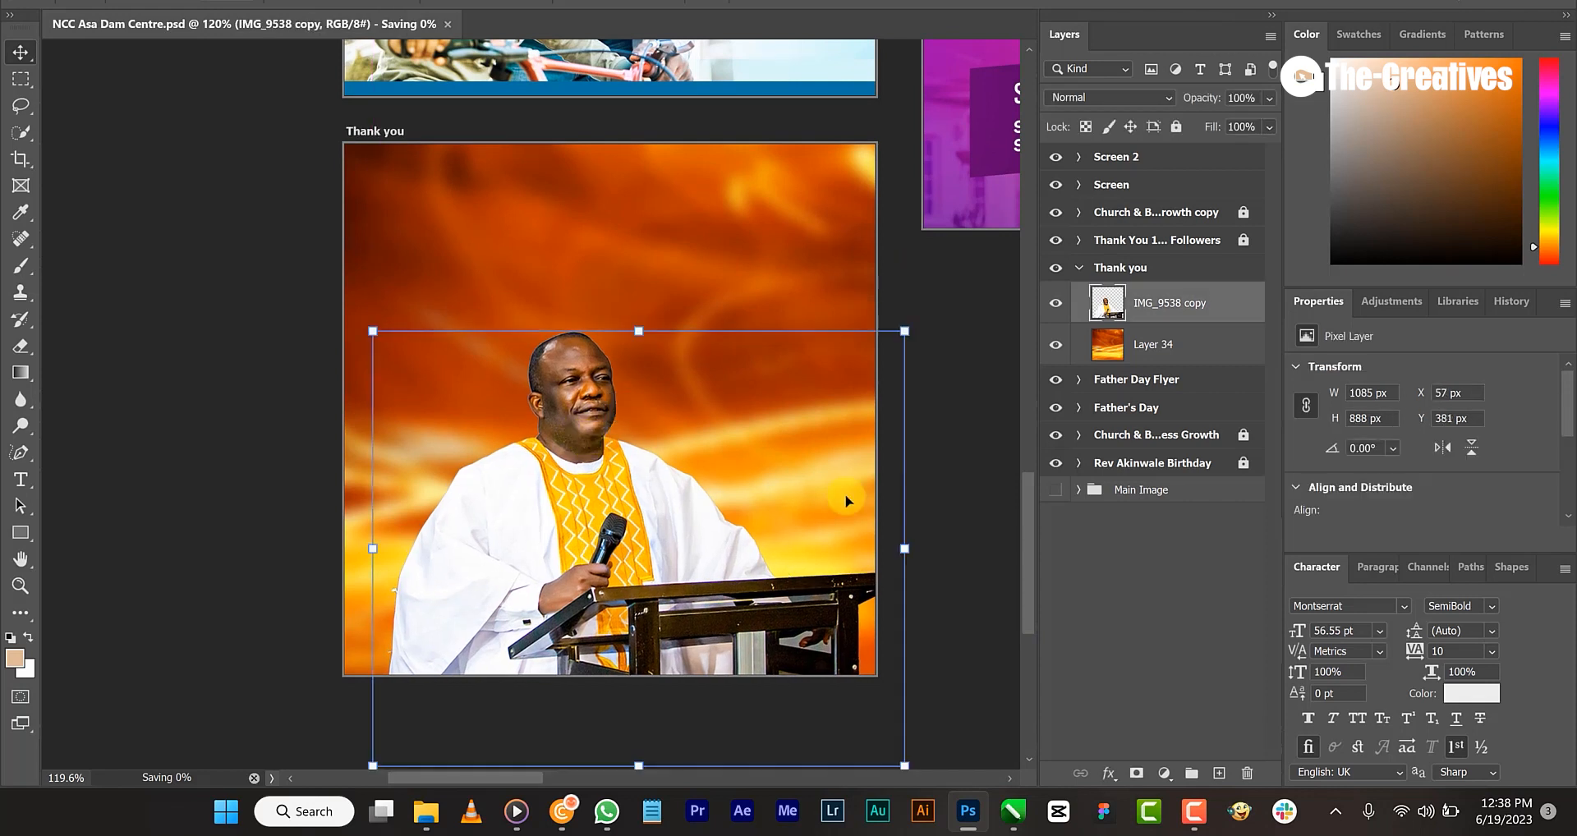
# - Add a new empty layer directly above the IMG_9538 copy layer in the Thank you artboard
pyautogui.click(945, 558)
pyautogui.click(1219, 772)
pyautogui.hotkey('ctrl', 'z')
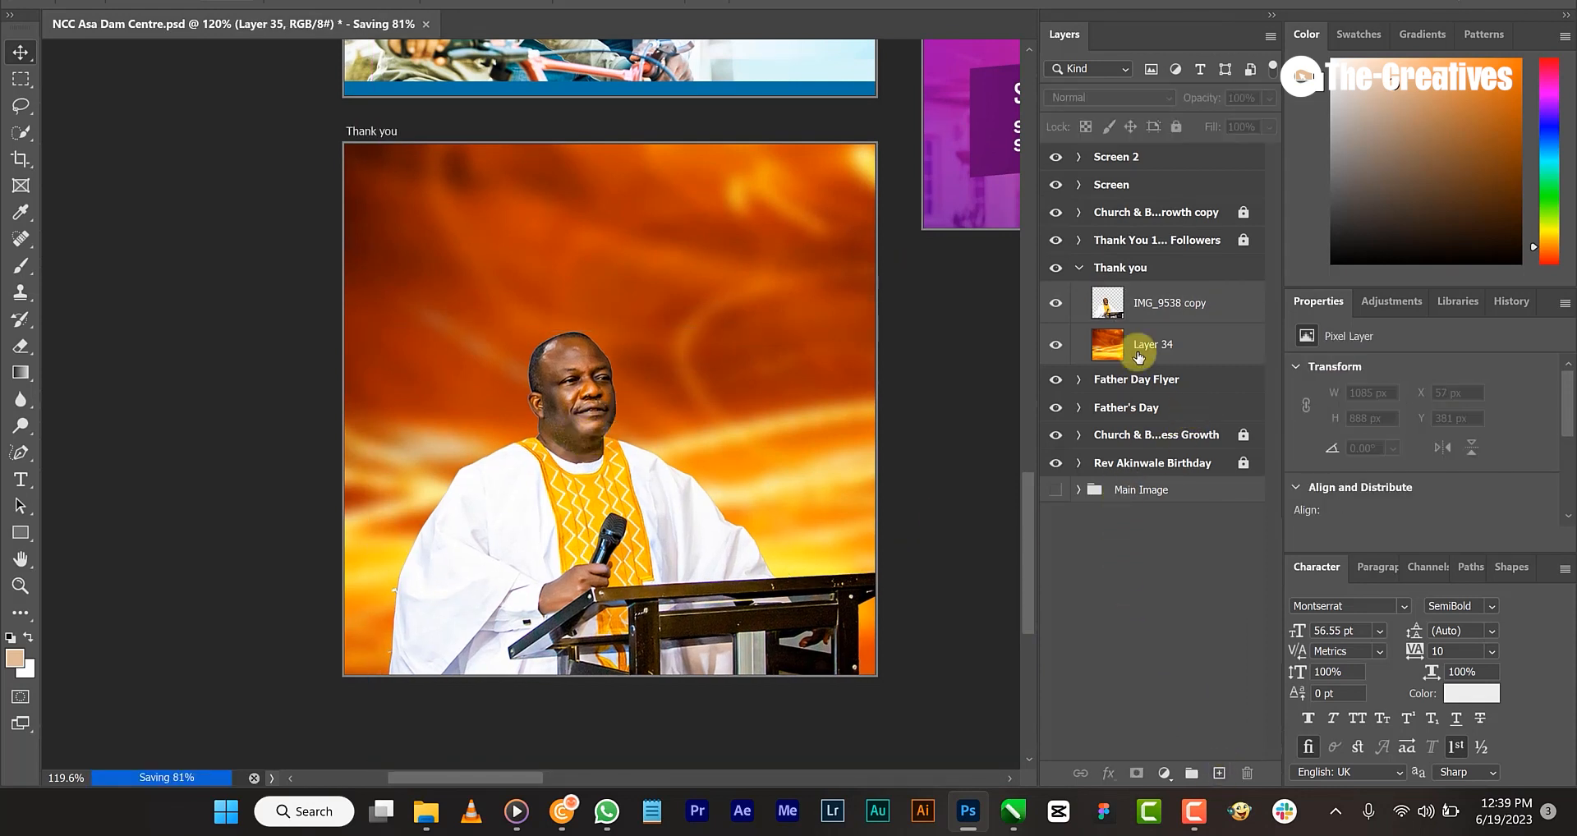
pyautogui.click(1138, 302)
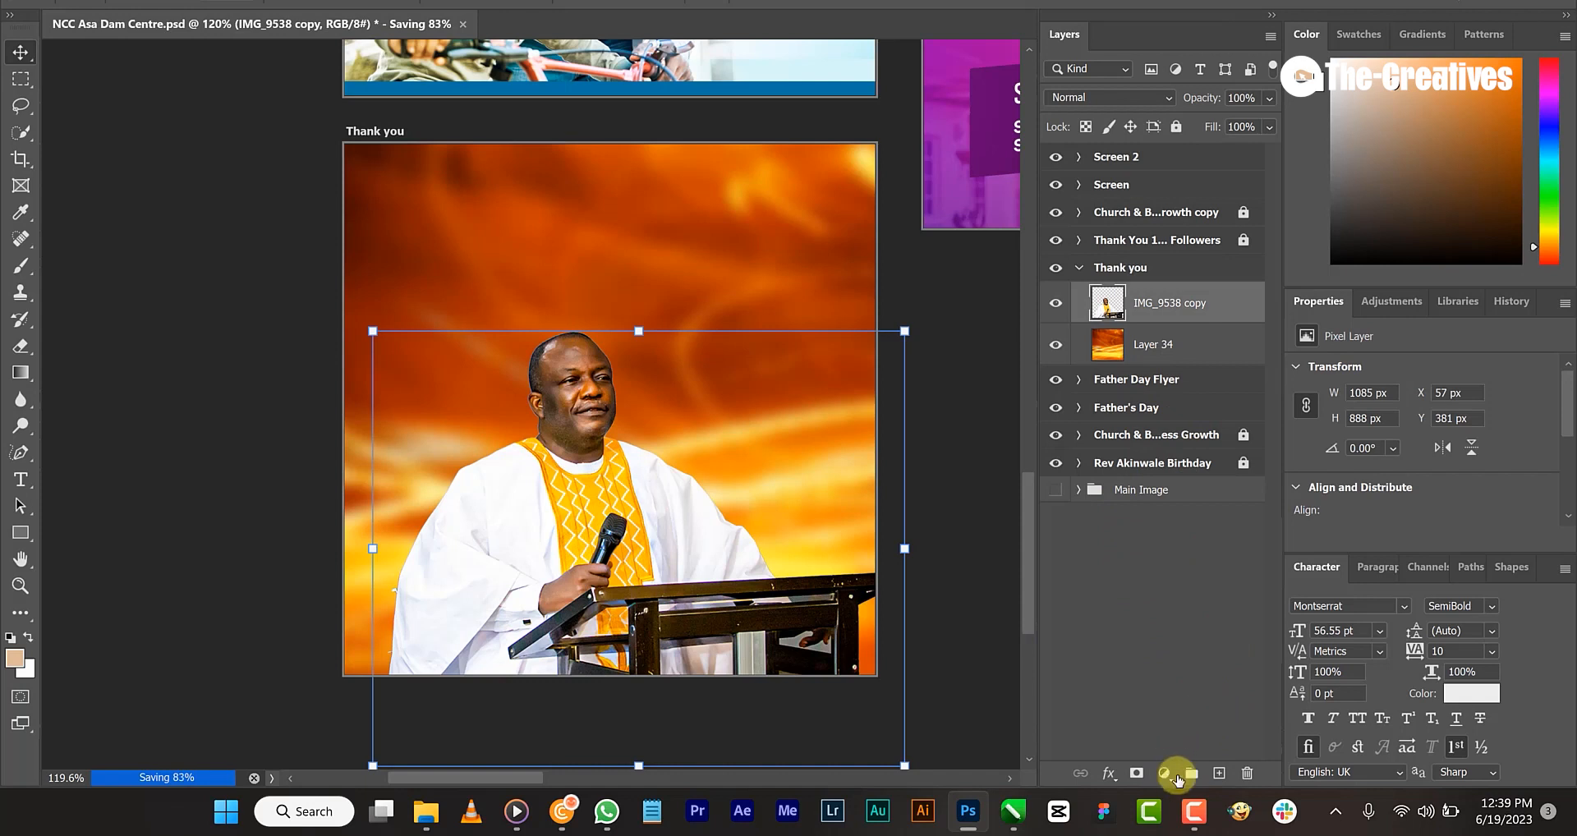
pyautogui.click(1219, 772)
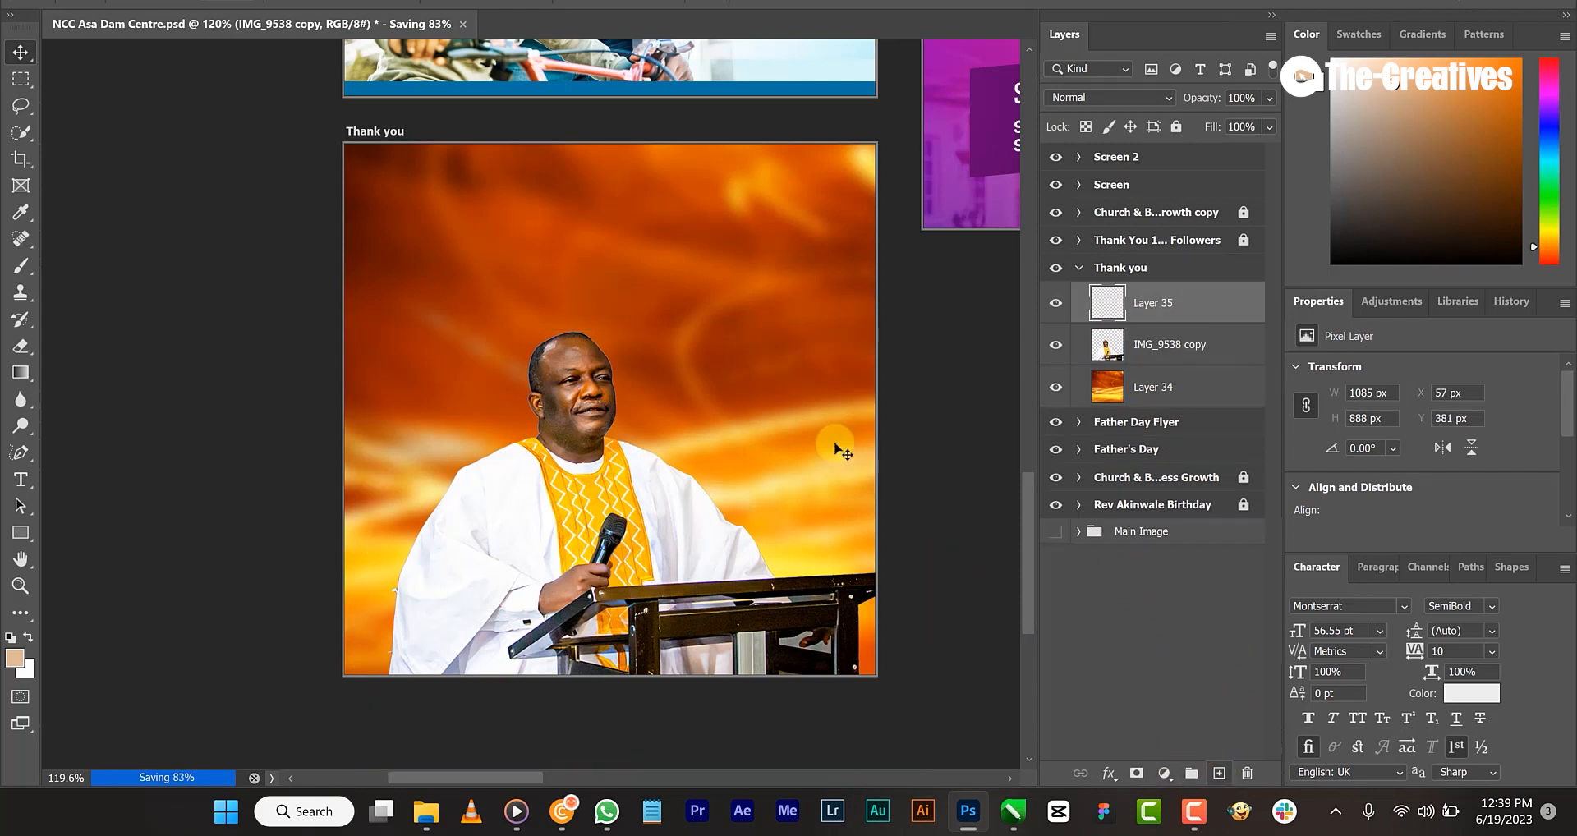
# - Lock the blurred background layer and select the new empty layer again
pyautogui.click(787, 219)
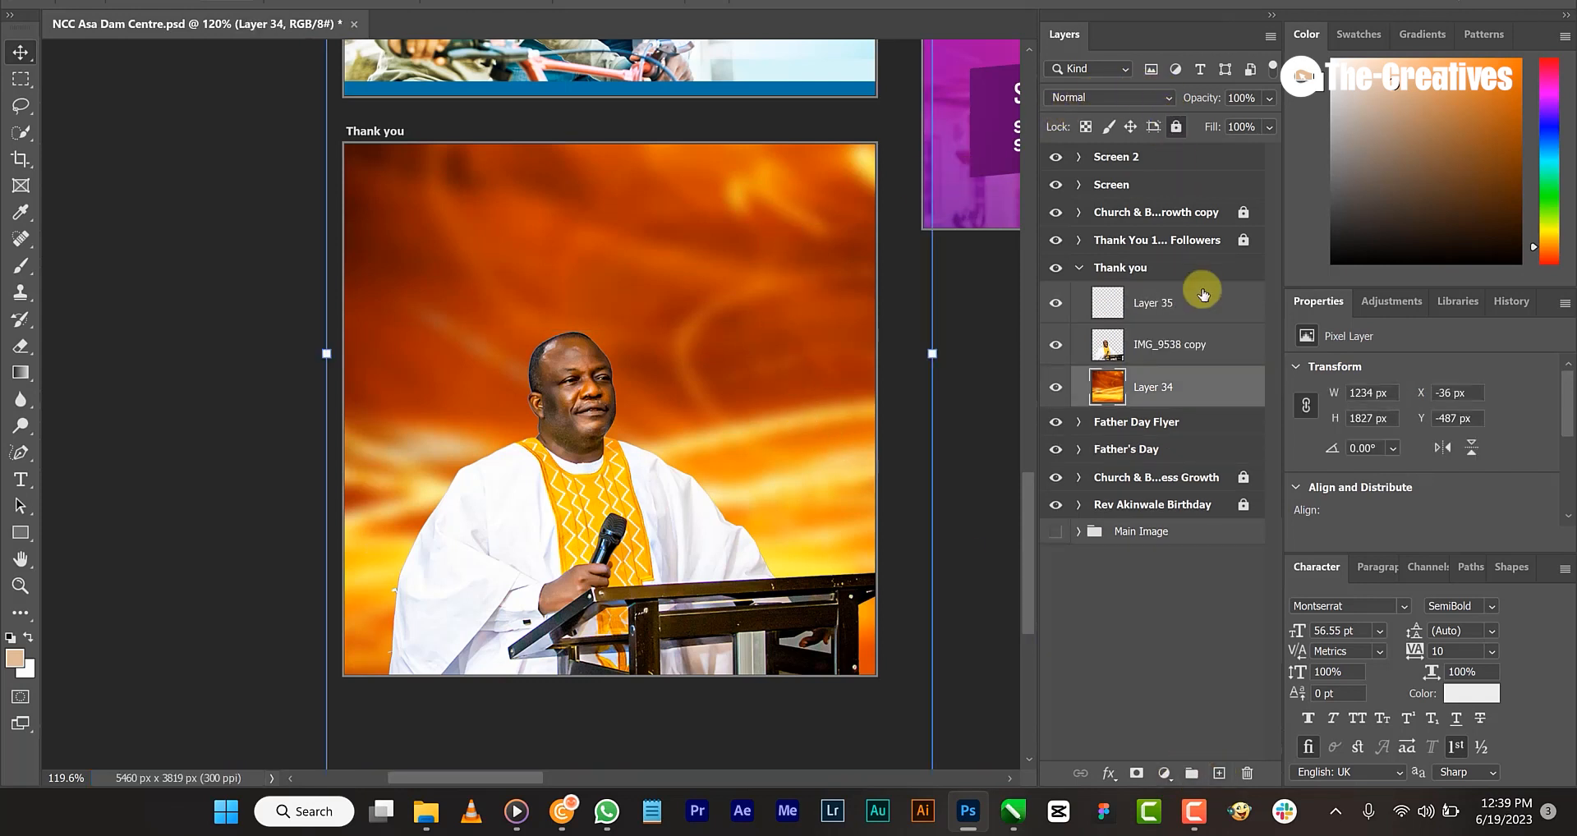
pyautogui.hotkey('ctrl', '/')
pyautogui.hotkey('alt', ']')
# - Sample a light yellow from the background and paint a large soft brush glow over the lower robe and lectern
pyautogui.press('b')
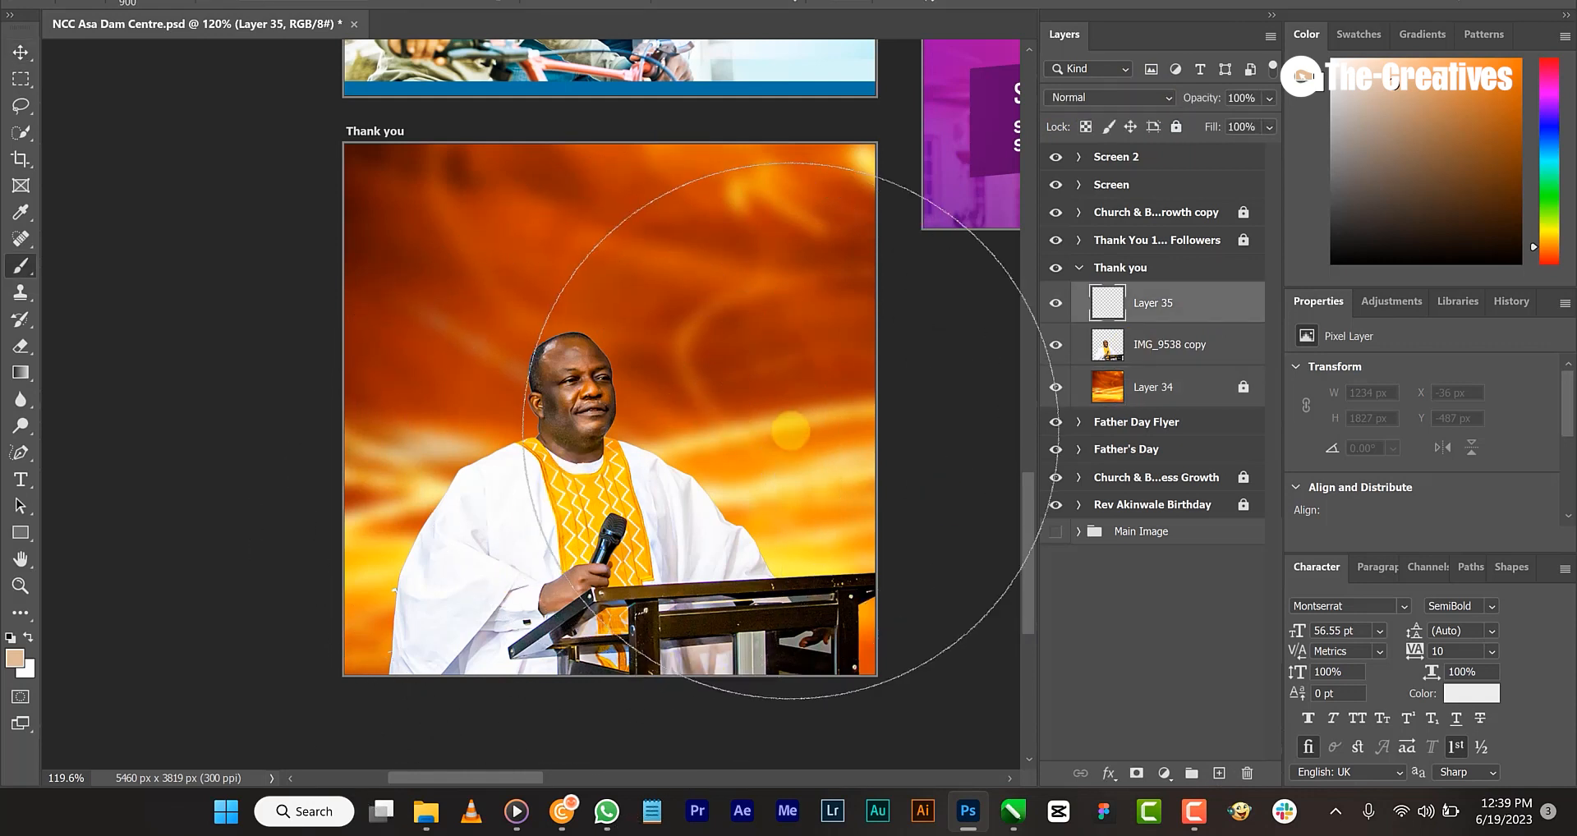
pyautogui.press('[')
pyautogui.press(']')
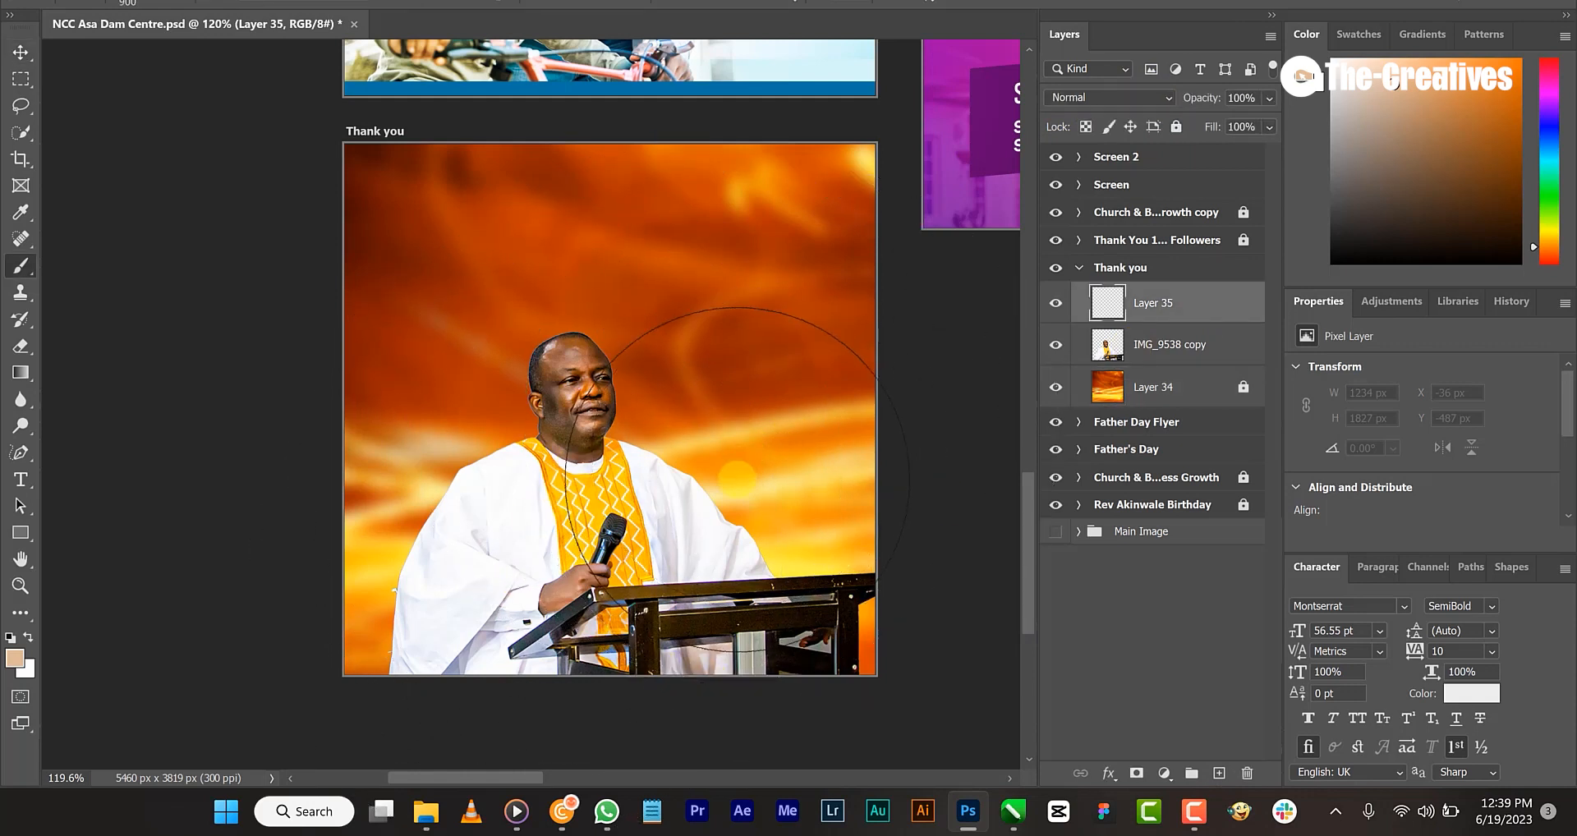
pyautogui.keyDown('alt'); pyautogui.click(757, 485); pyautogui.keyUp('alt')
pyautogui.click(532, 643)
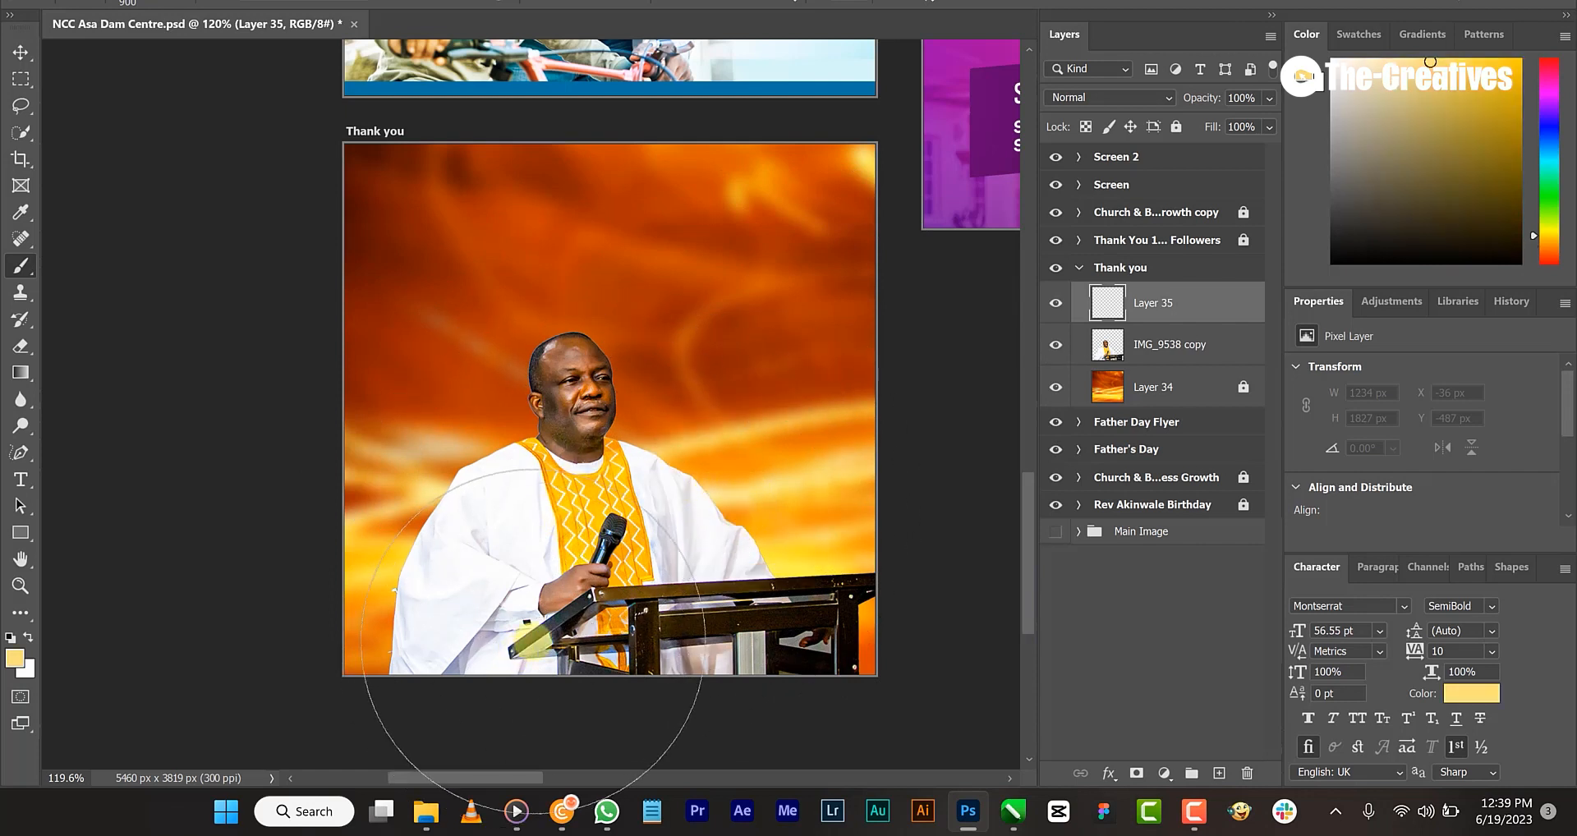
# - Set the glow layer to Hard Light at 70% opacity and paint orange sampled from the background over the lectern's lower right
pyautogui.click(1088, 101)
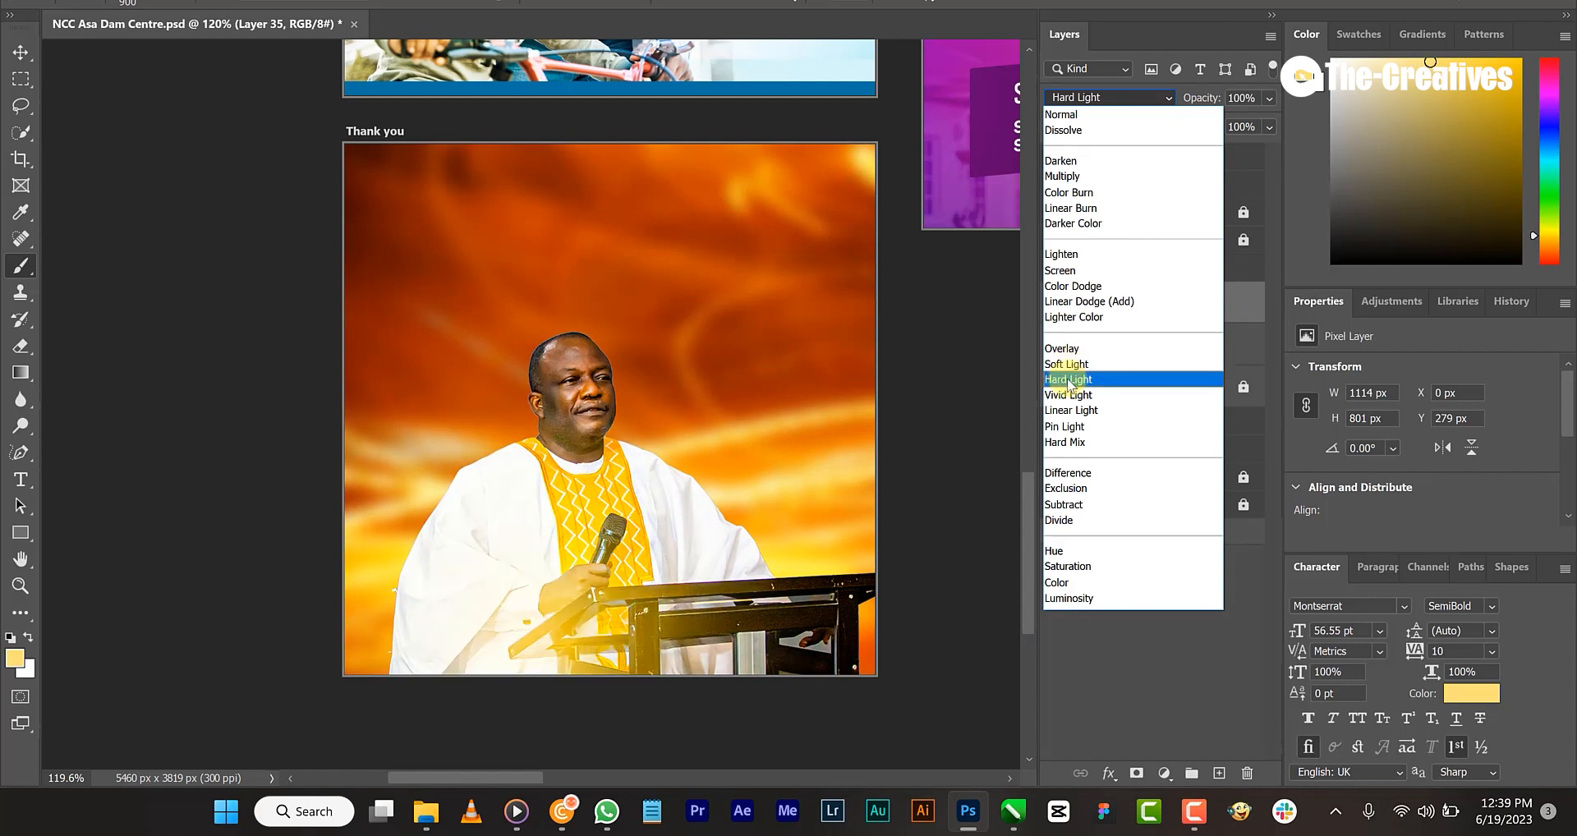
pyautogui.click(1068, 380)
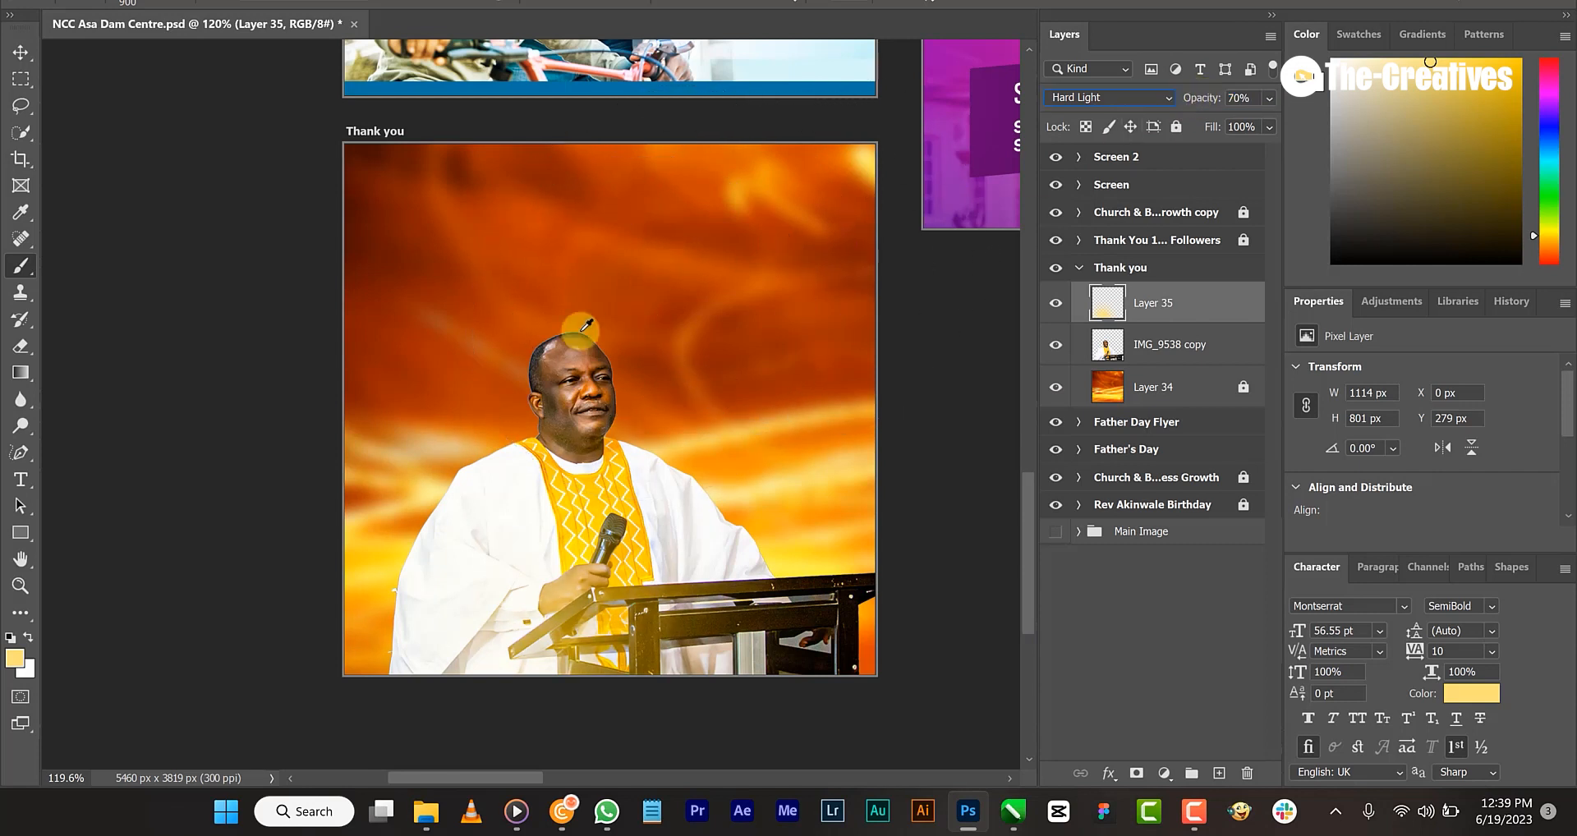
pyautogui.keyDown('alt'); pyautogui.click(364, 476); pyautogui.keyUp('alt')
pyautogui.click(793, 673)
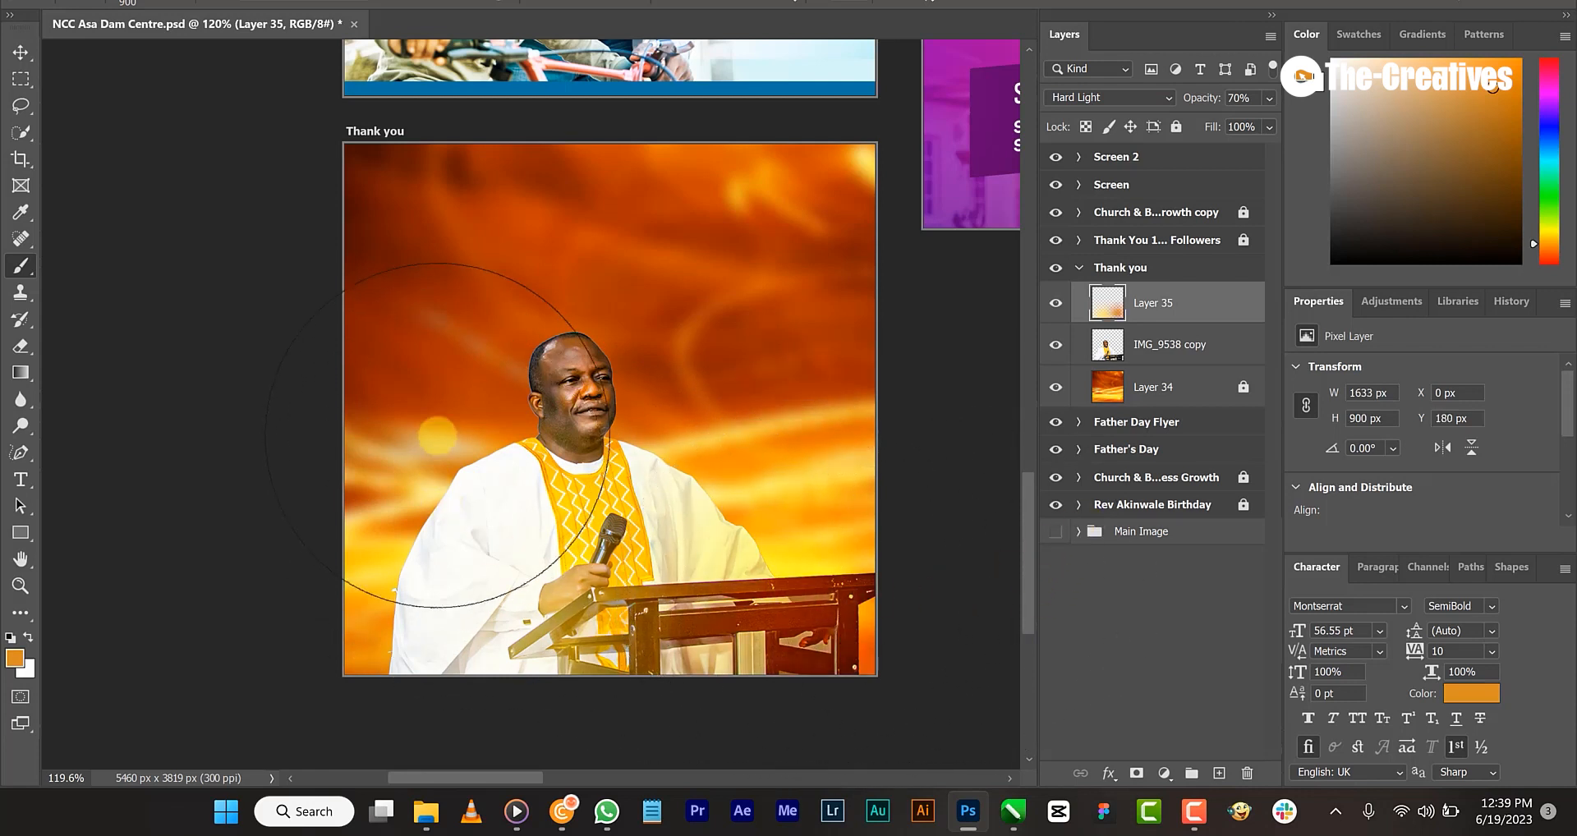
pyautogui.click(438, 433)
pyautogui.click(853, 536)
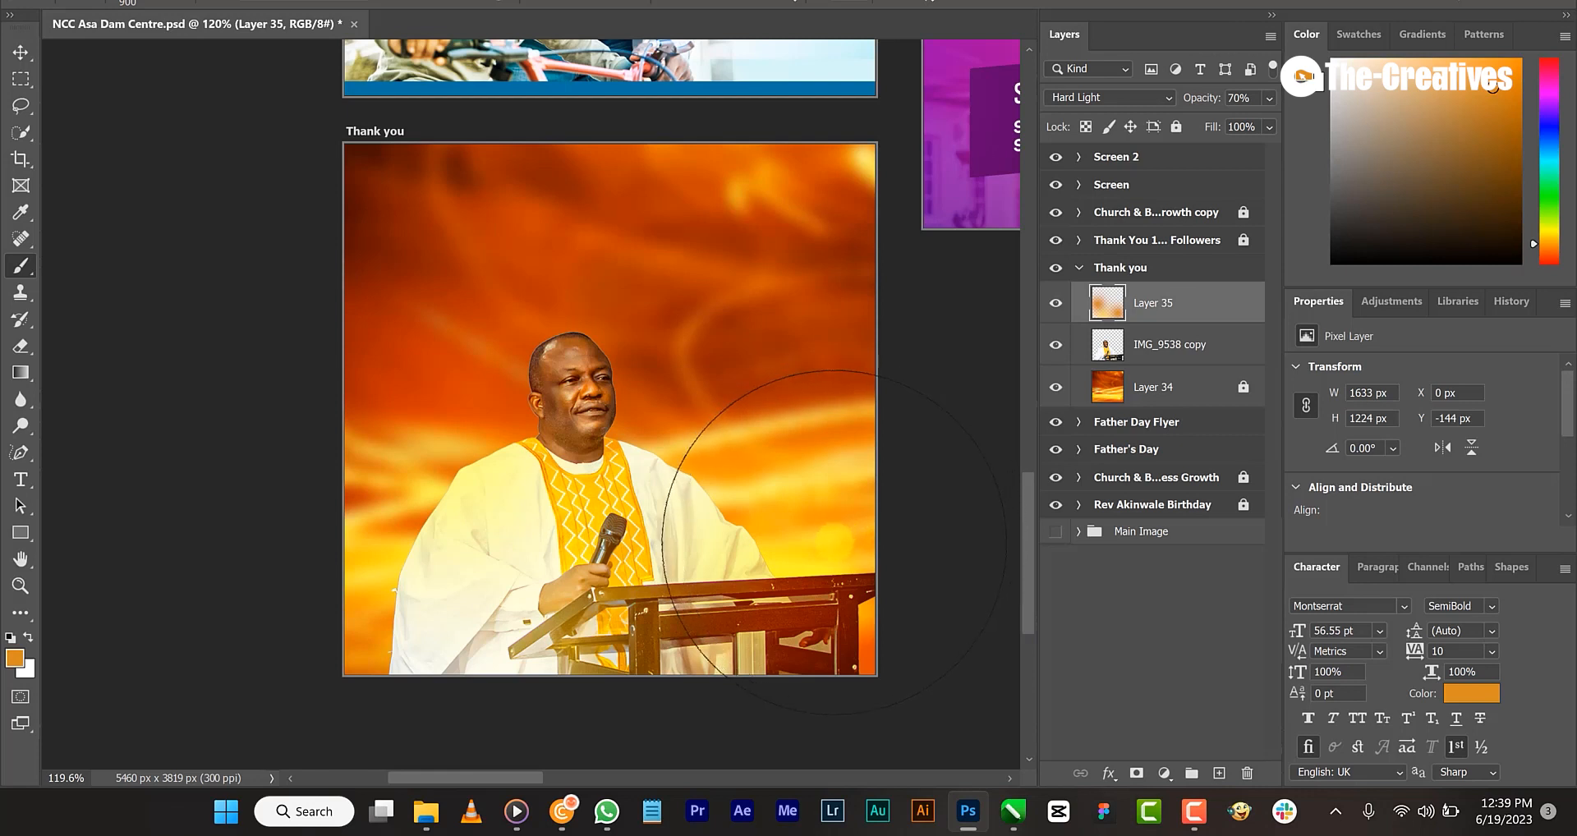
pyautogui.hotkey('ctrl', 'z')
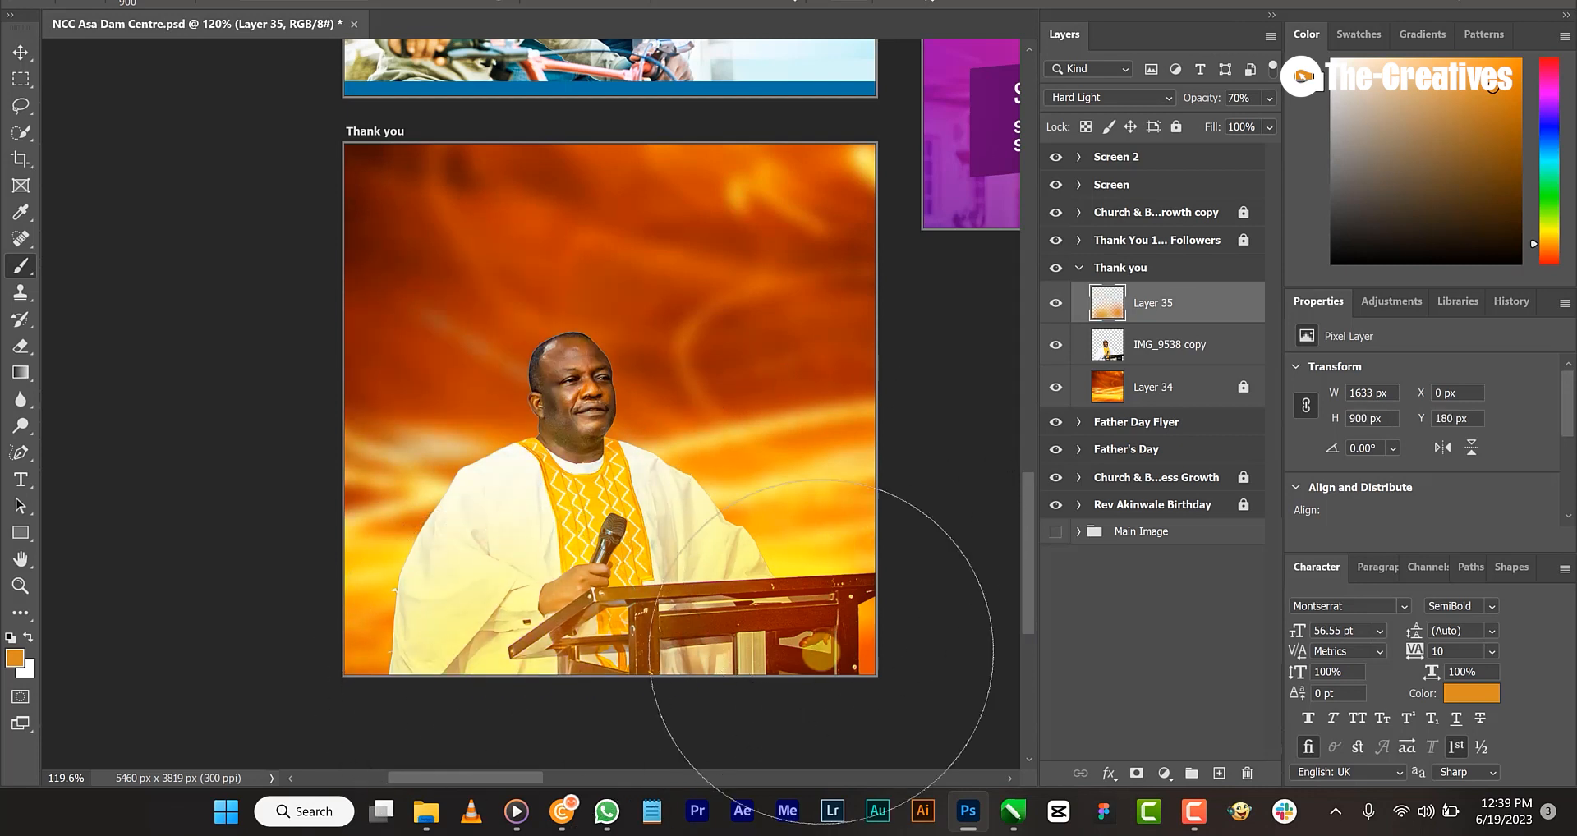
pyautogui.hotkey('ctrl', 'z')
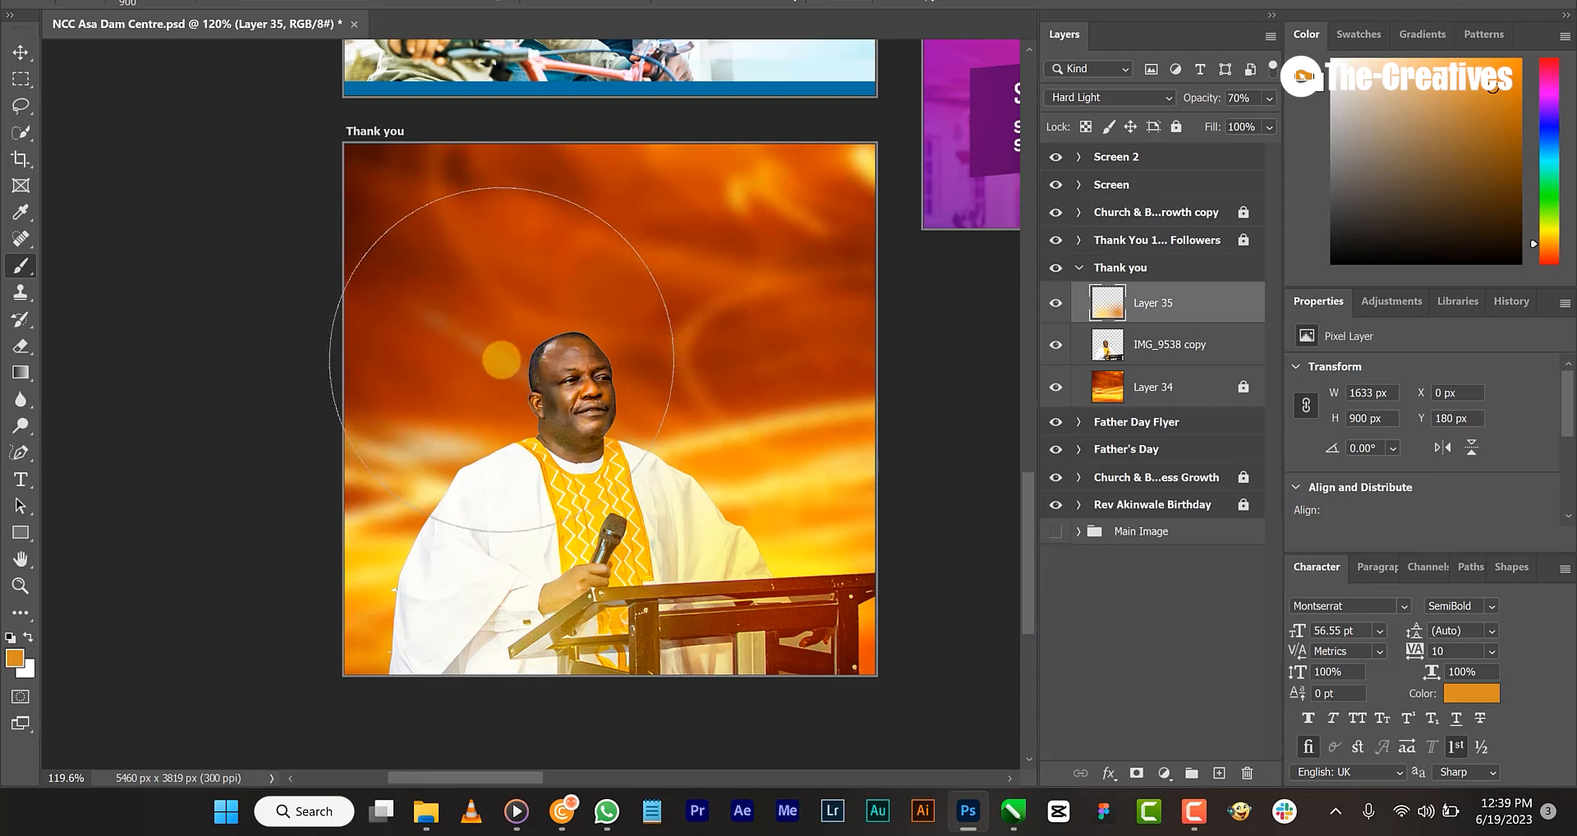
pyautogui.click(501, 359)
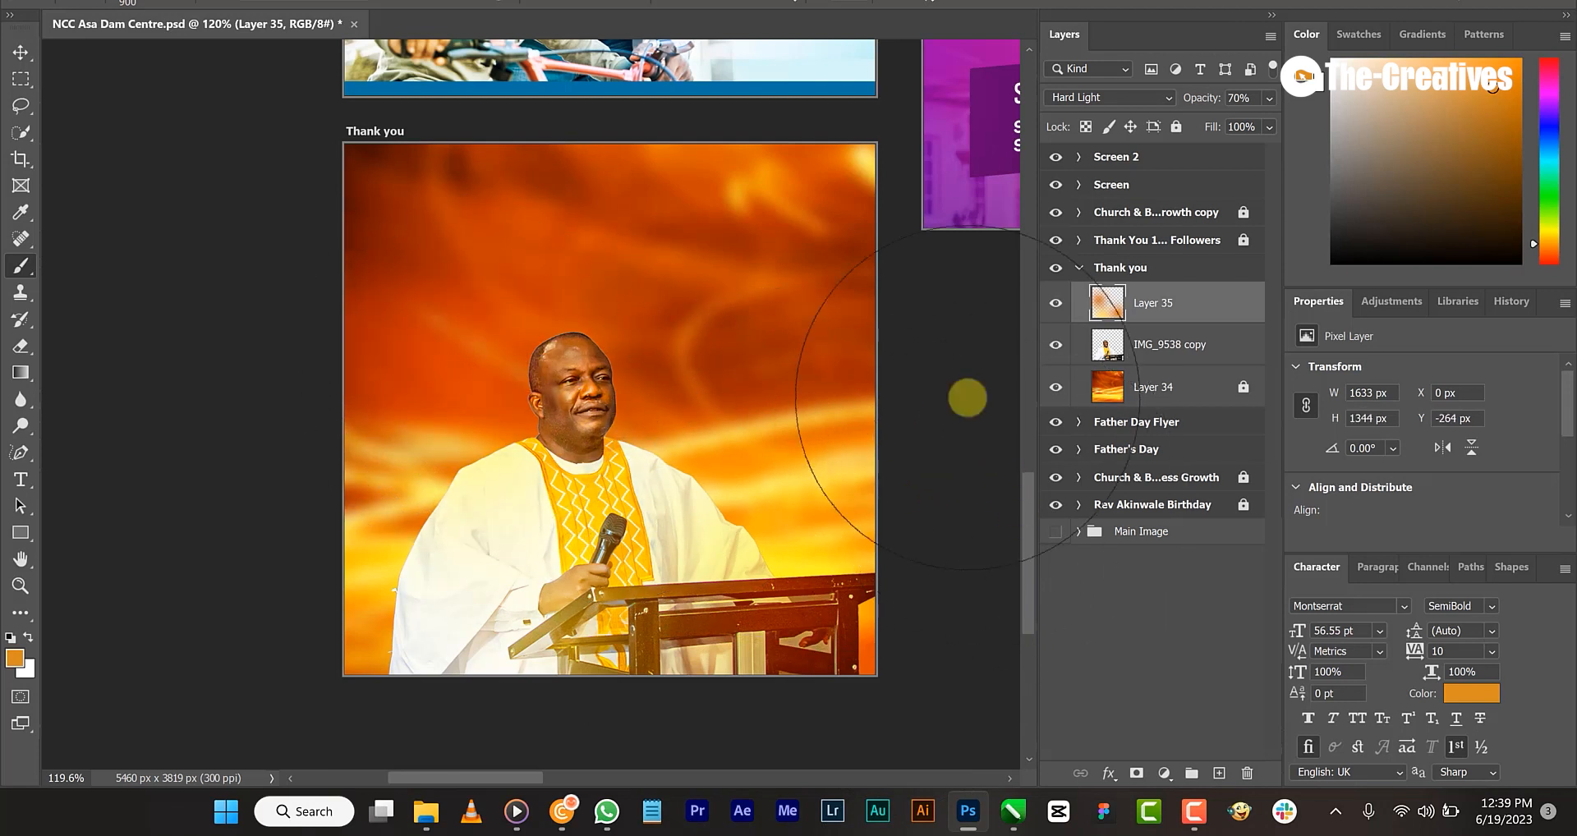
pyautogui.click(972, 201)
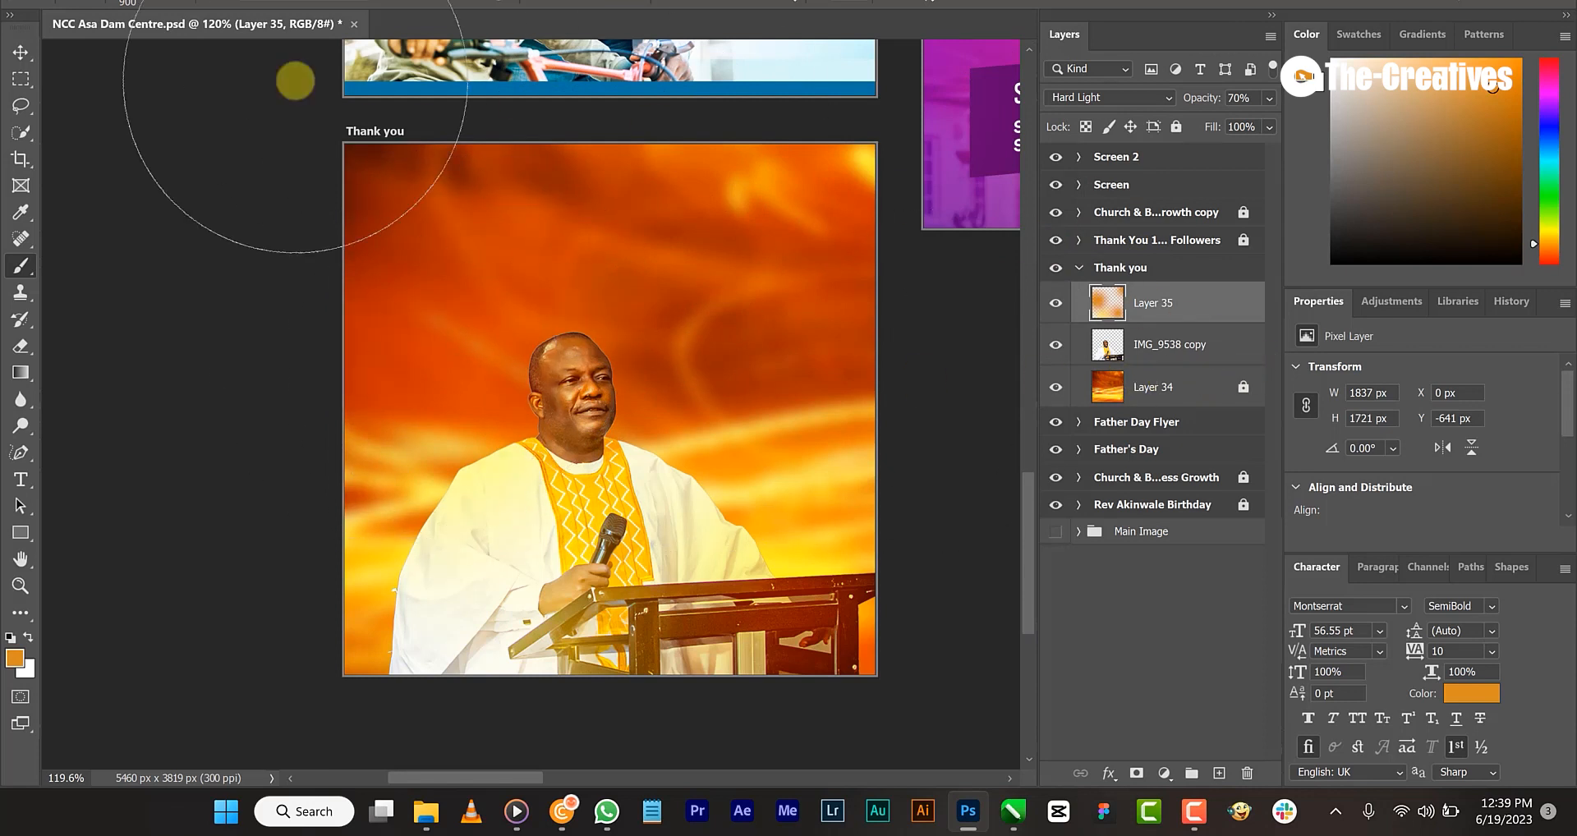
pyautogui.click(20, 51)
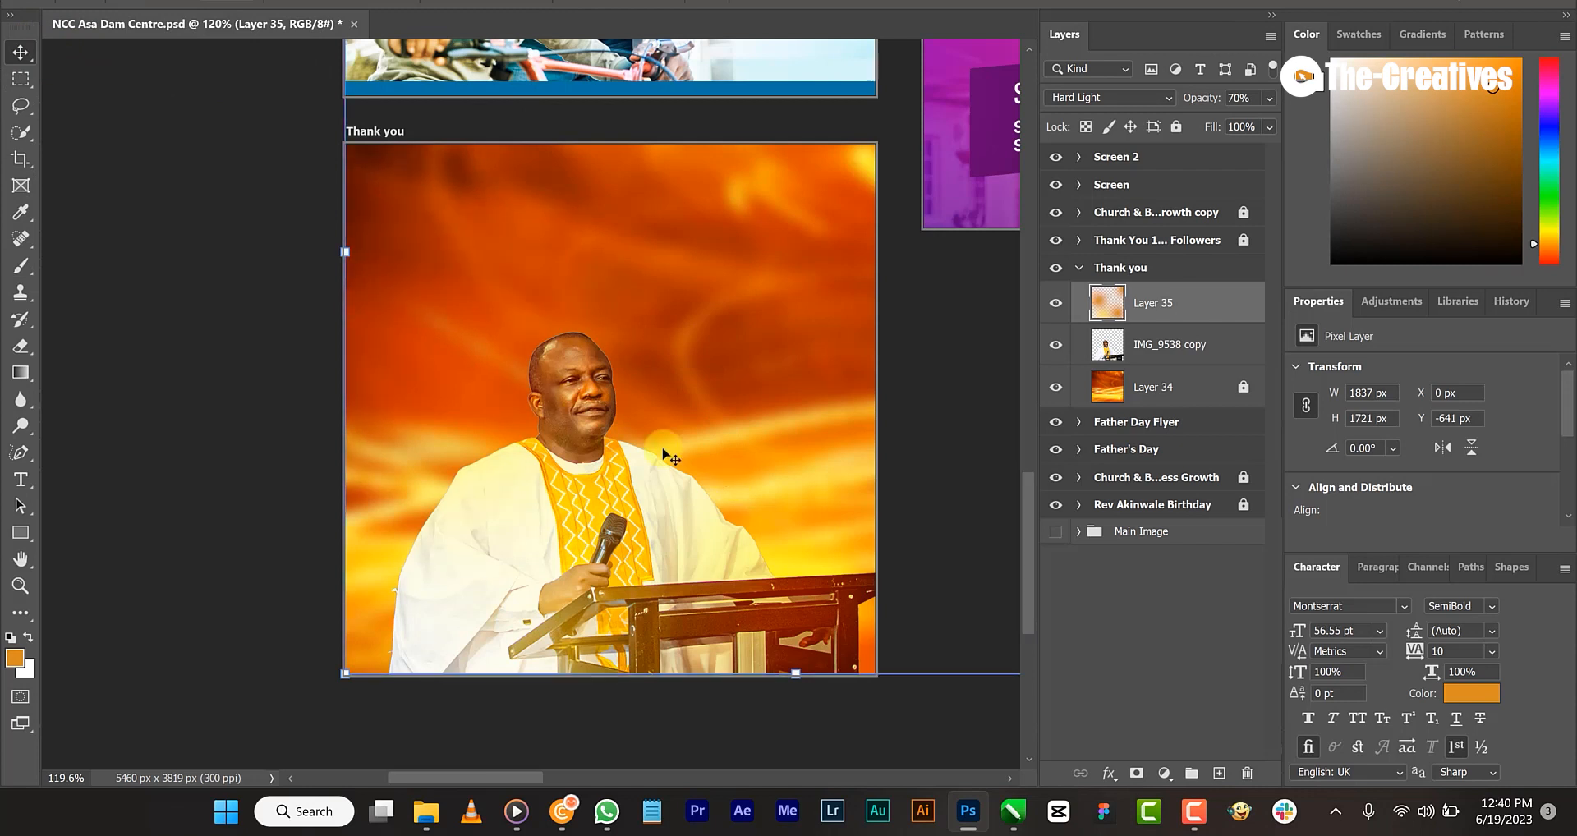
pyautogui.hotkey('ctrl', 'z')
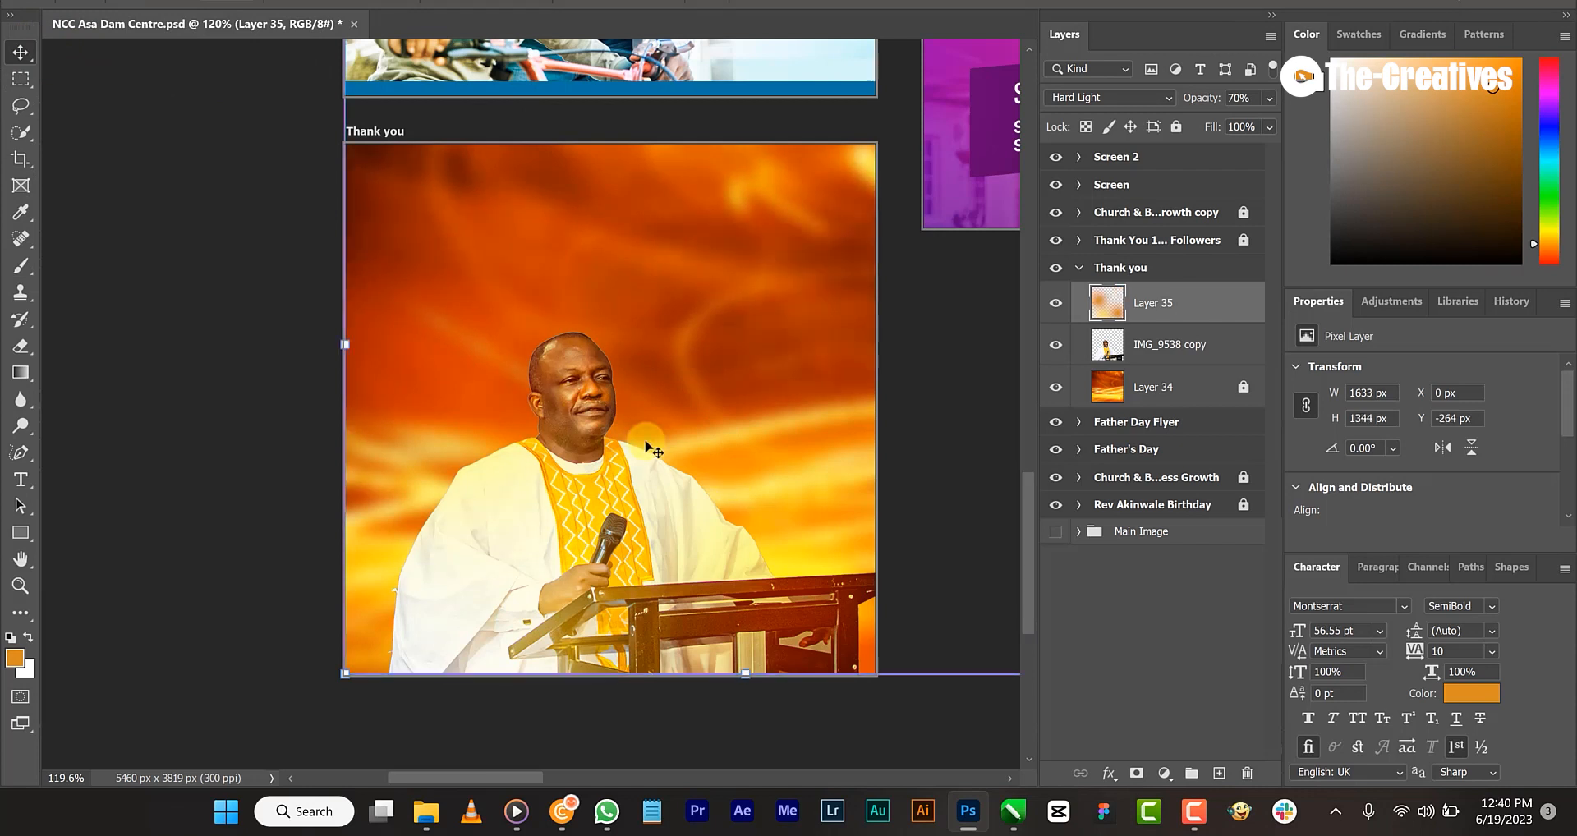
pyautogui.hotkey('ctrl', 'z')
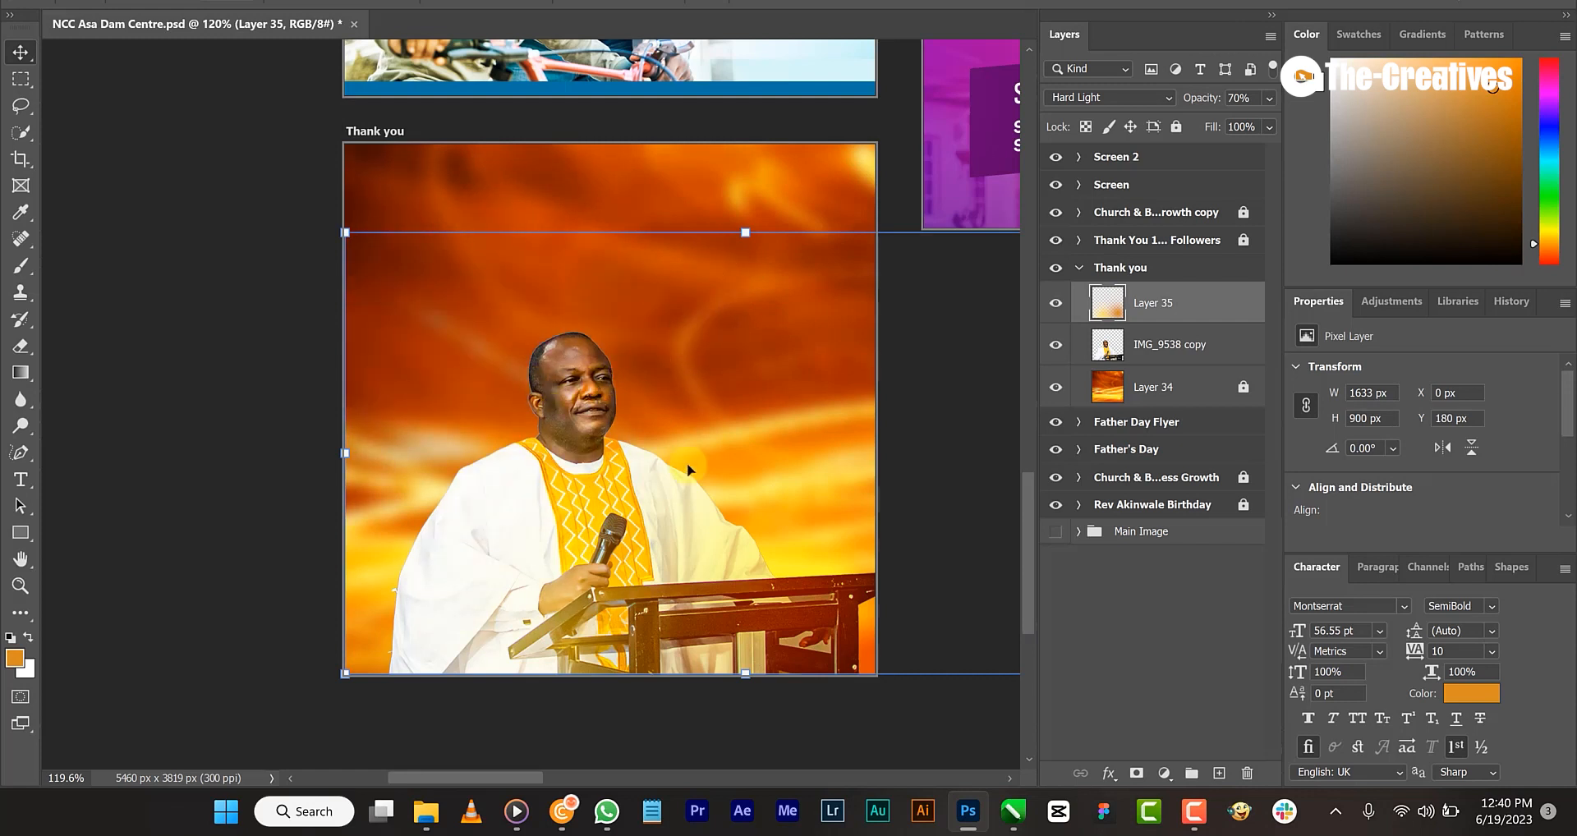
# - Paint soft orange brush glows beside the man's head, in the flyer's upper right and along its right edge
pyautogui.press('b')
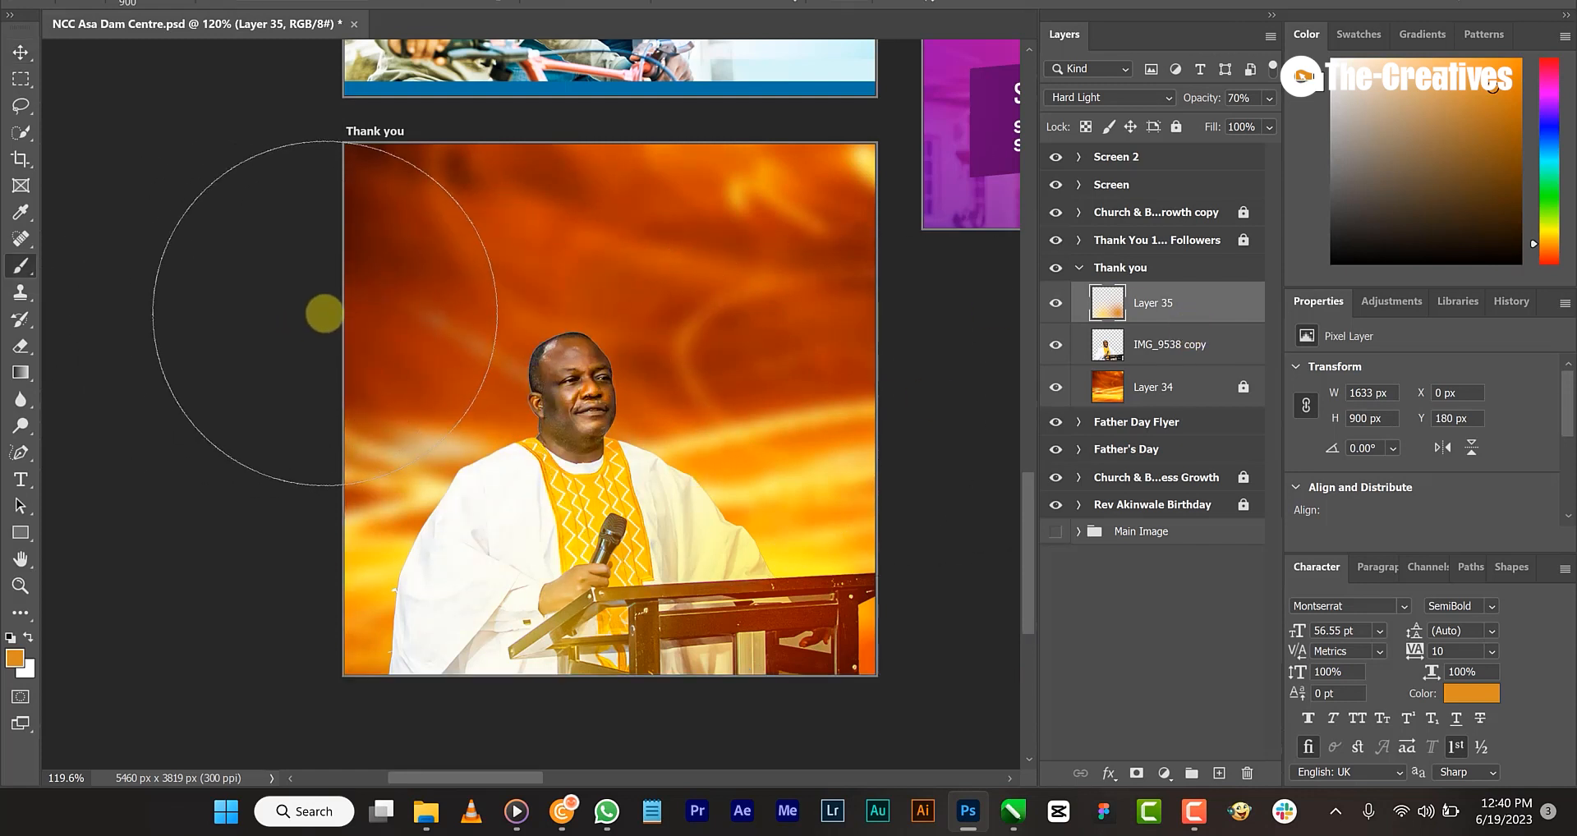
pyautogui.click(331, 306)
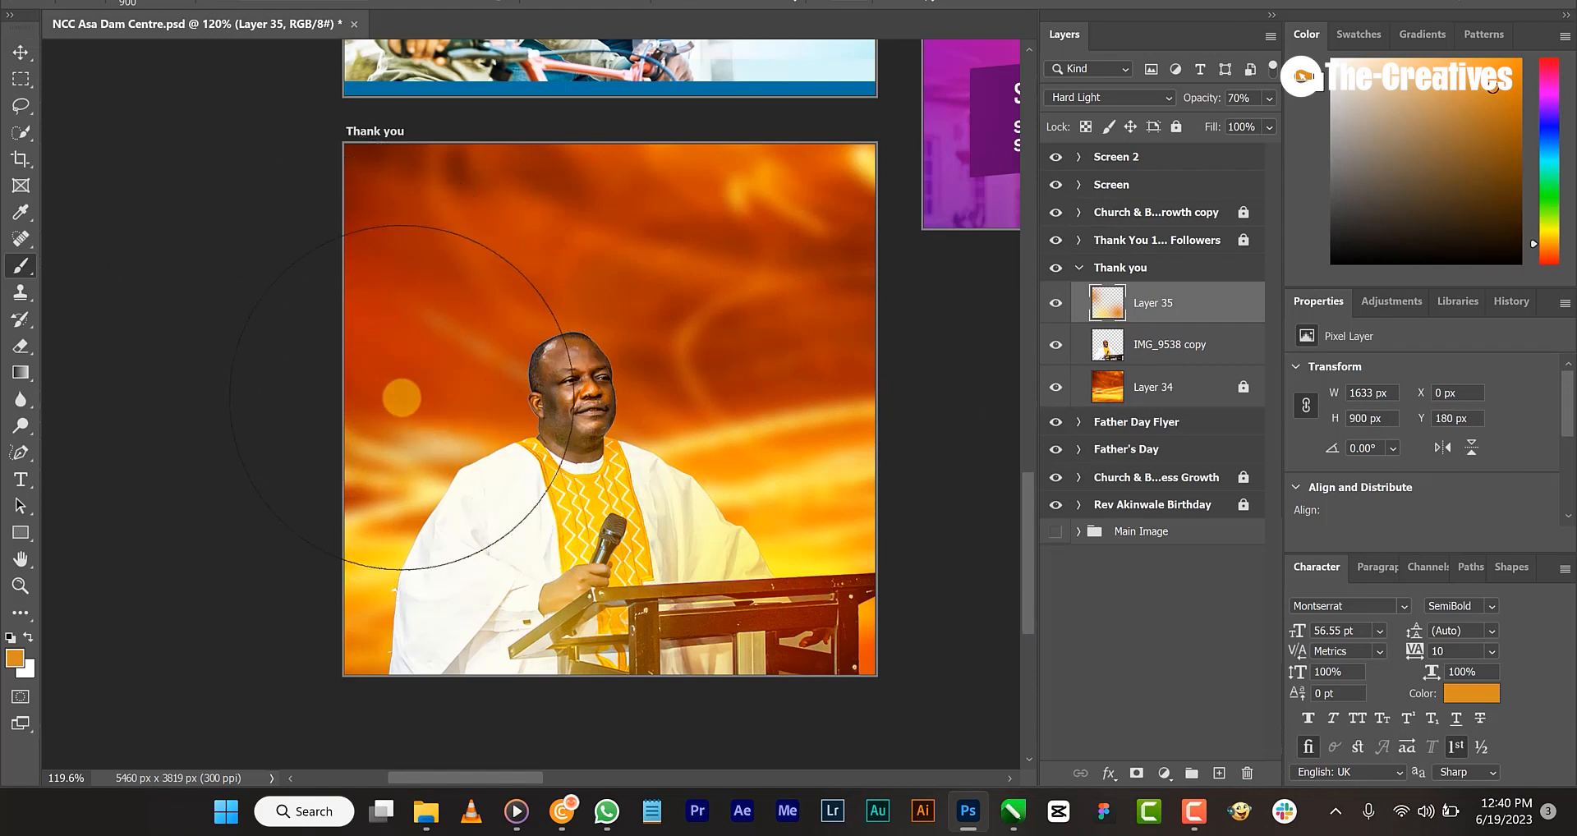
pyautogui.hotkey('ctrl', 'z')
pyautogui.click(393, 367)
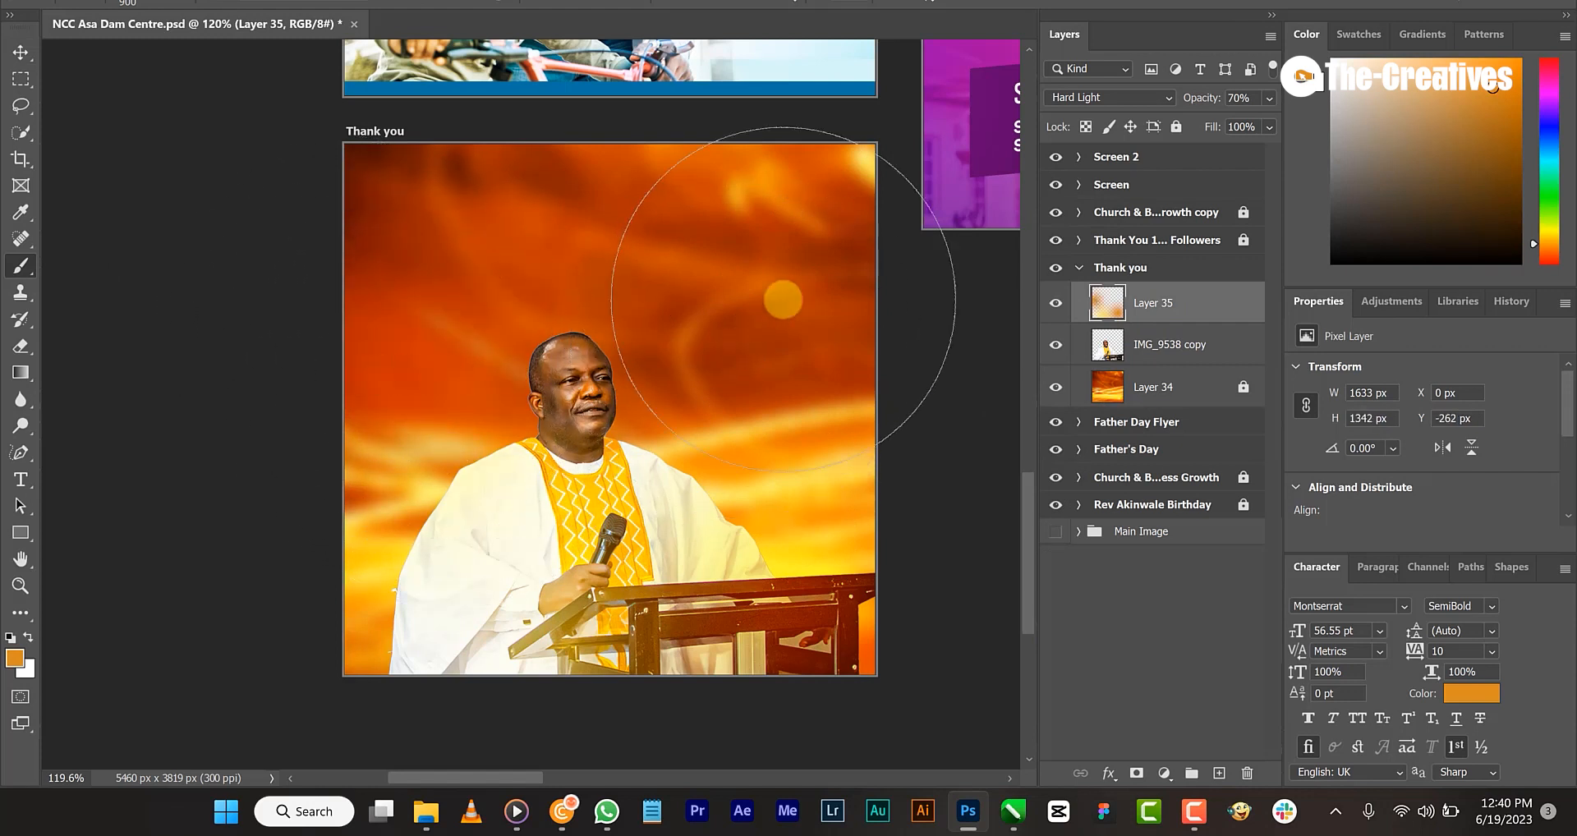
pyautogui.click(788, 251)
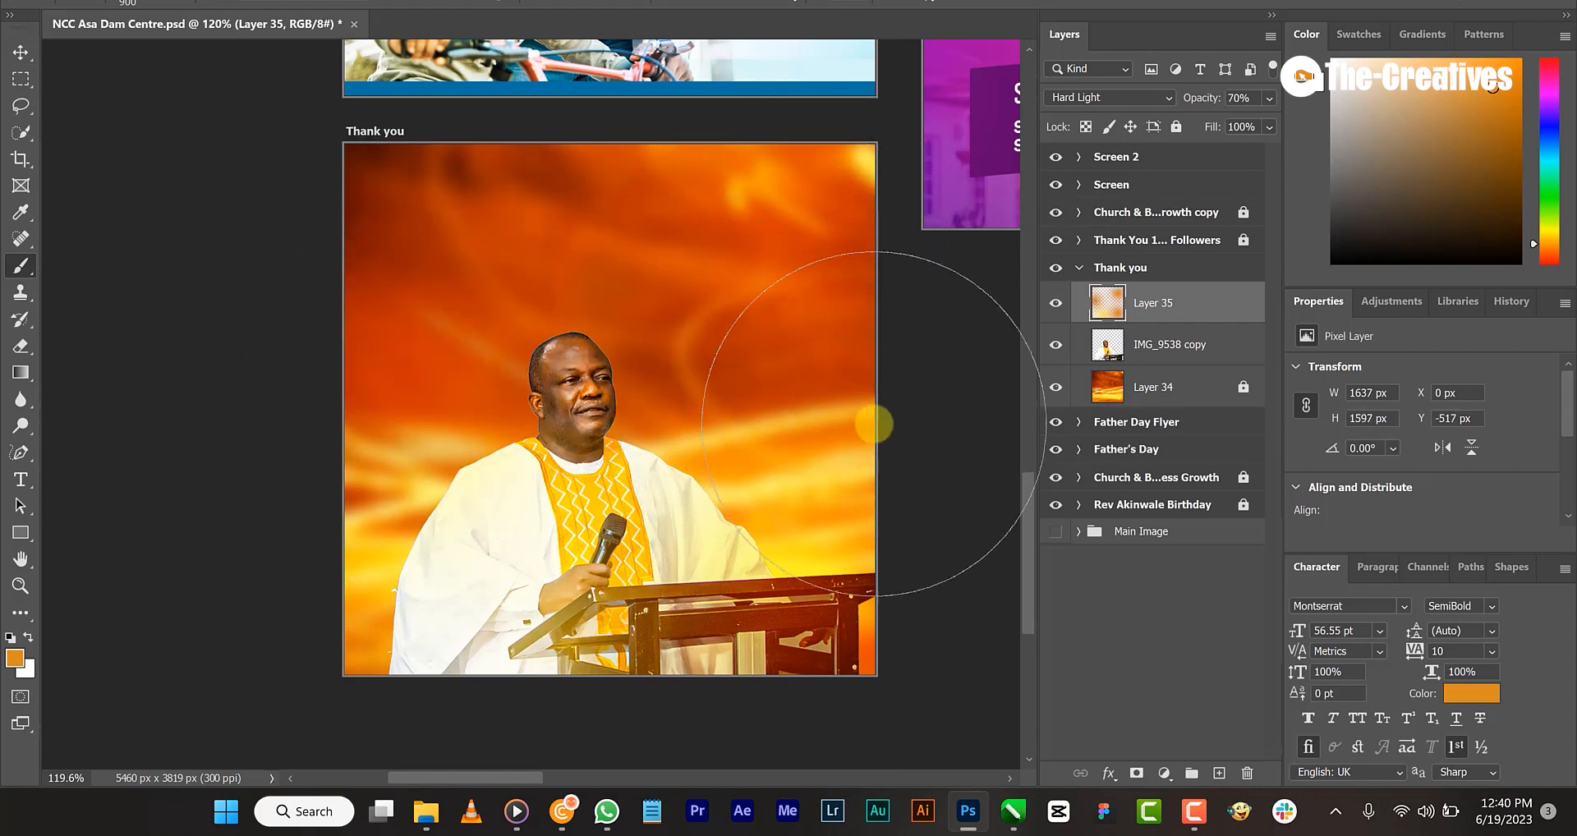
pyautogui.click(891, 470)
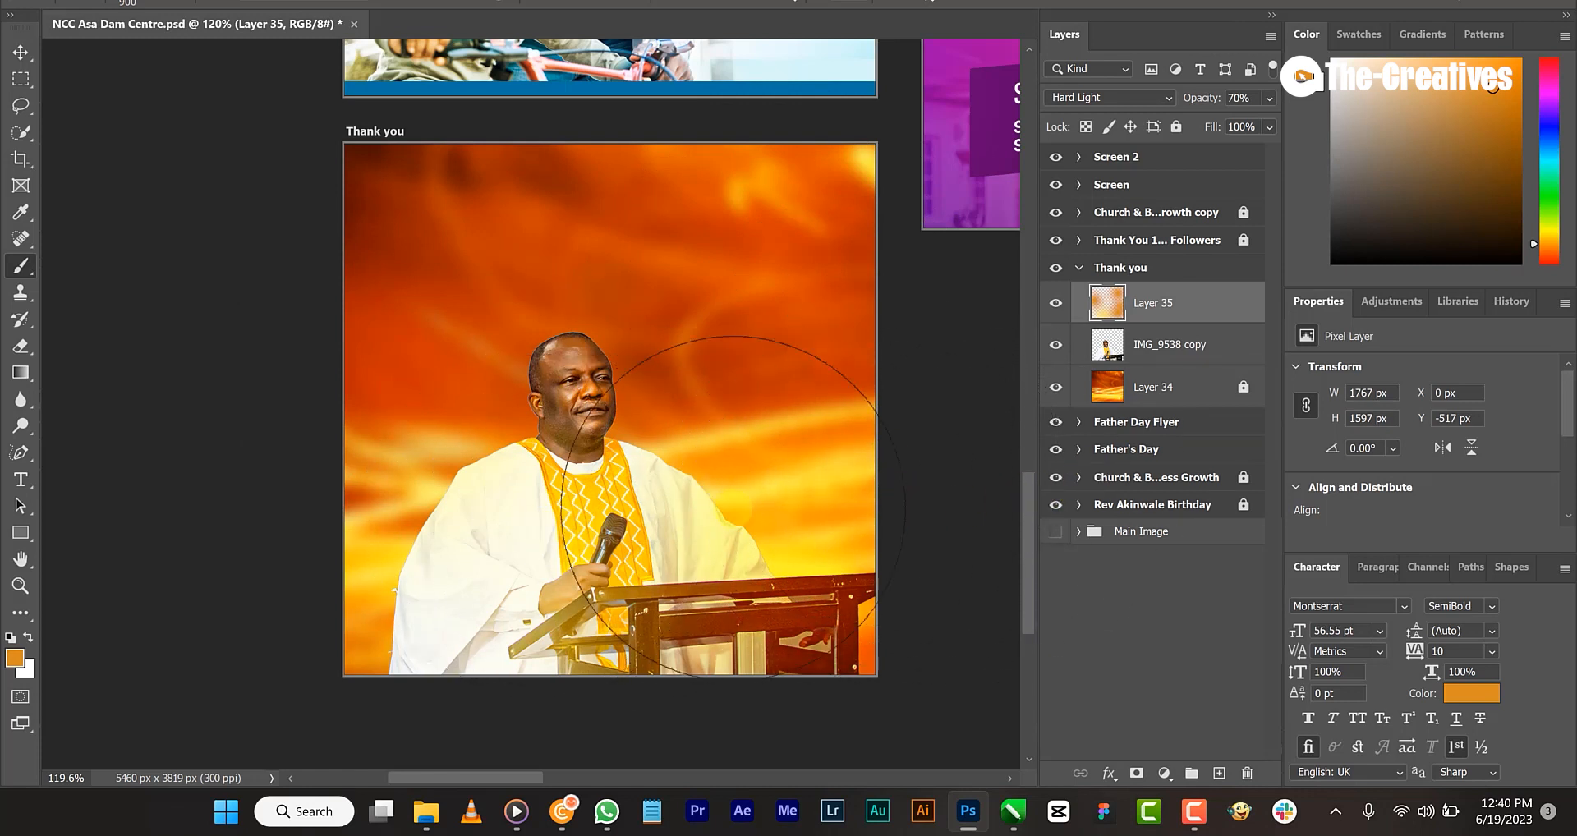
pyautogui.click(21, 51)
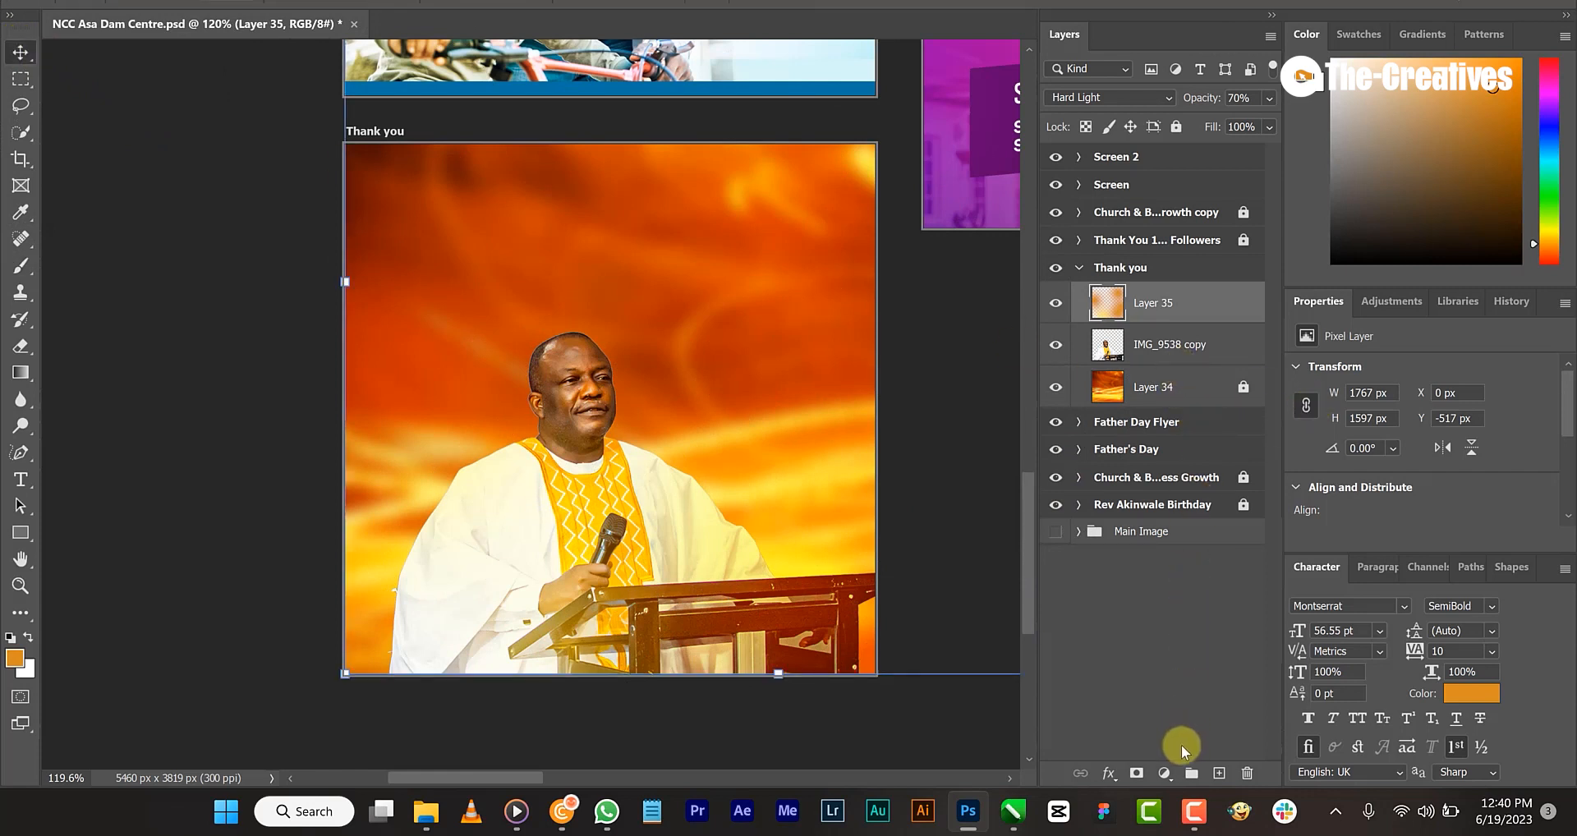
# - Add a new empty layer above the glow layer and paint a large soft orange glow centred on the man's face
pyautogui.click(1219, 773)
pyautogui.press('b')
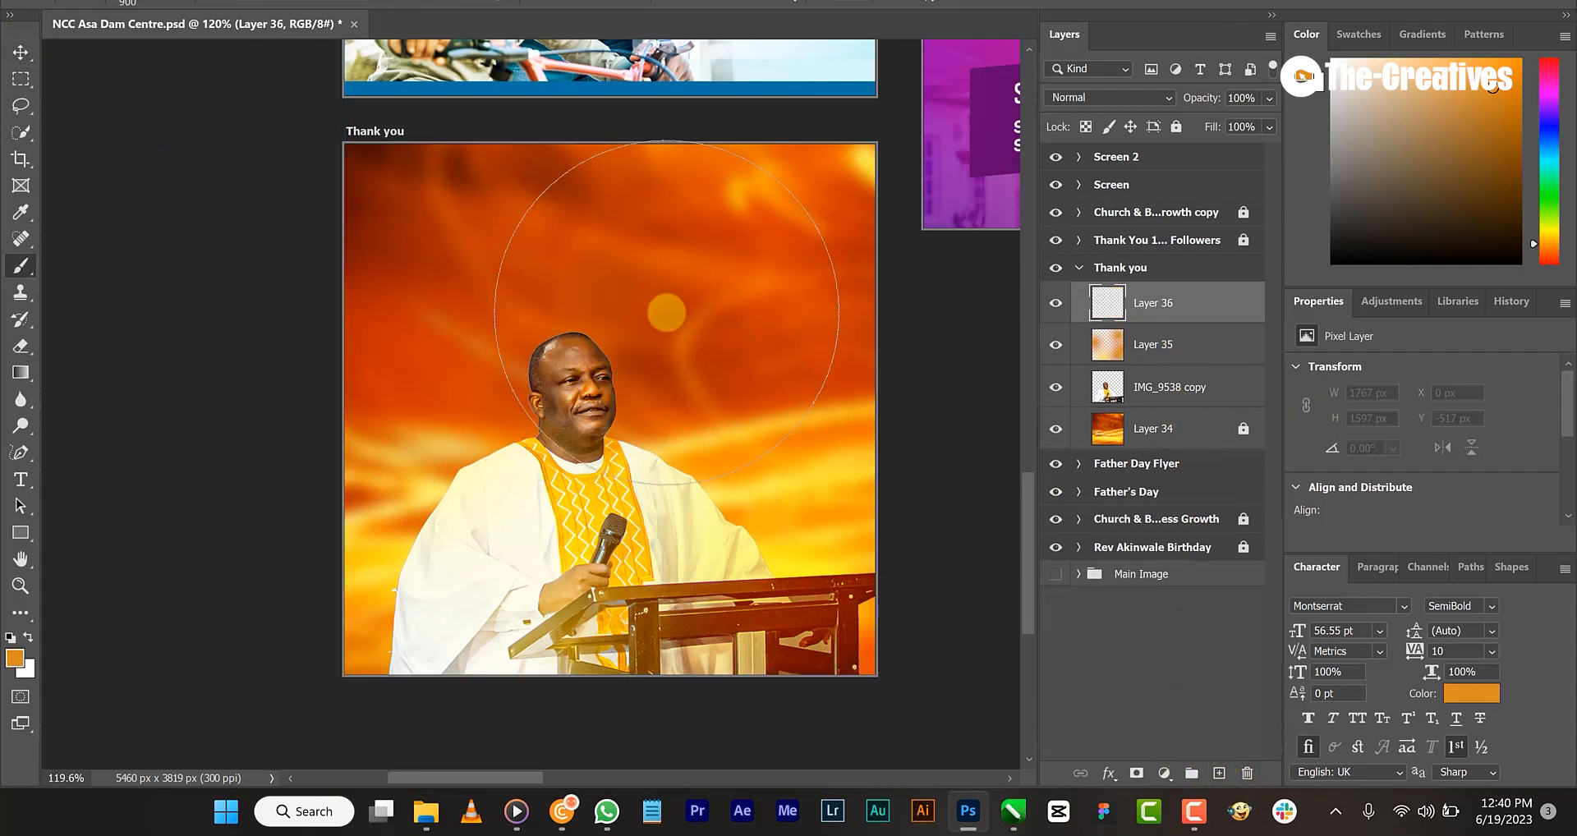
pyautogui.click(575, 407)
pyautogui.click(575, 406)
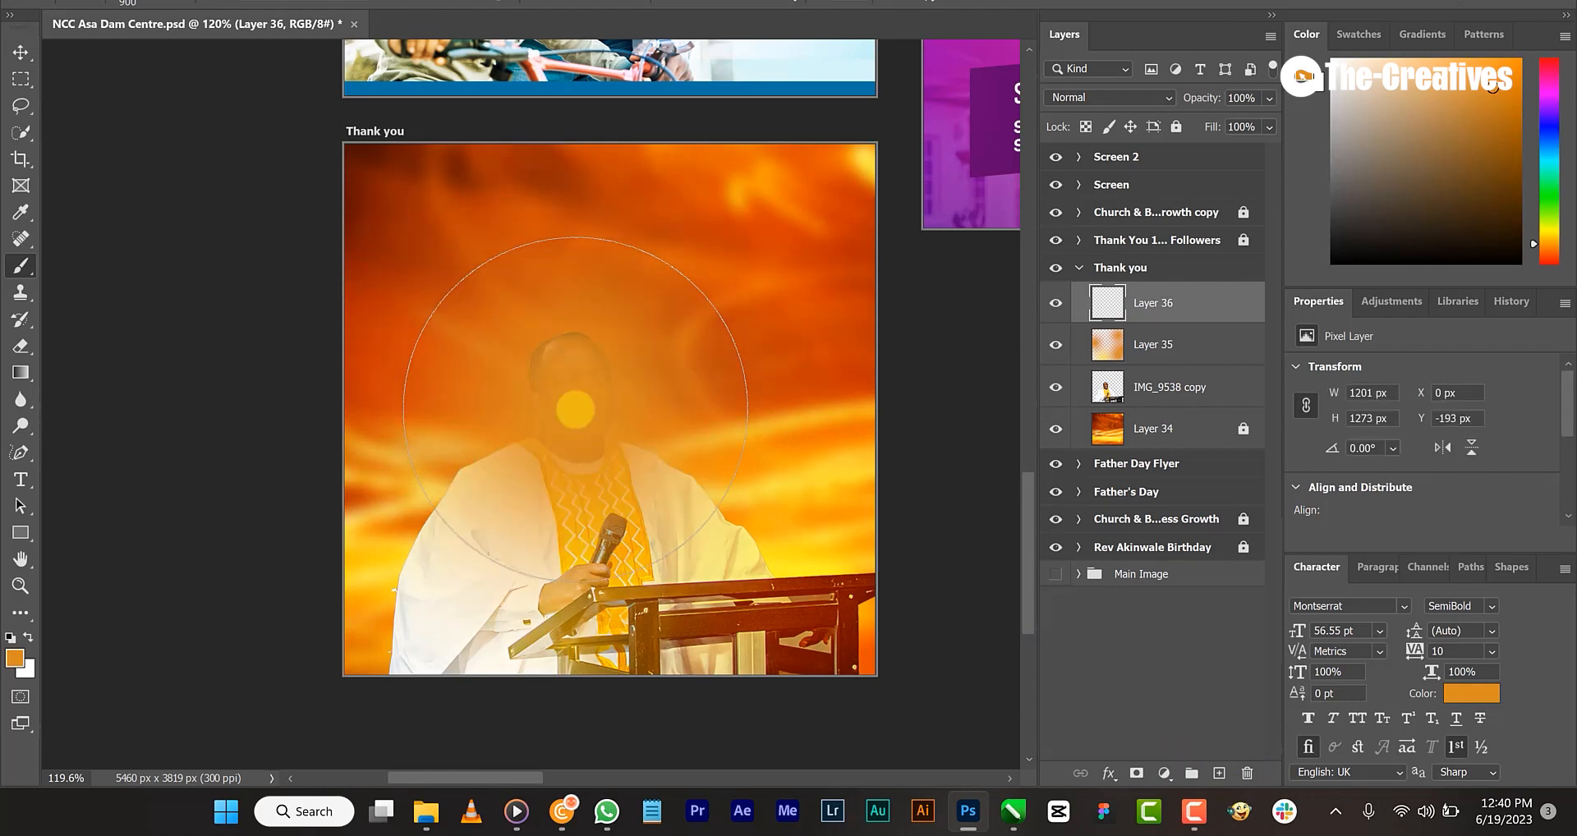
# - Set the new glow layer to Hard Light and place it directly beneath the IMG_9538 copy layer
pyautogui.click(1154, 97)
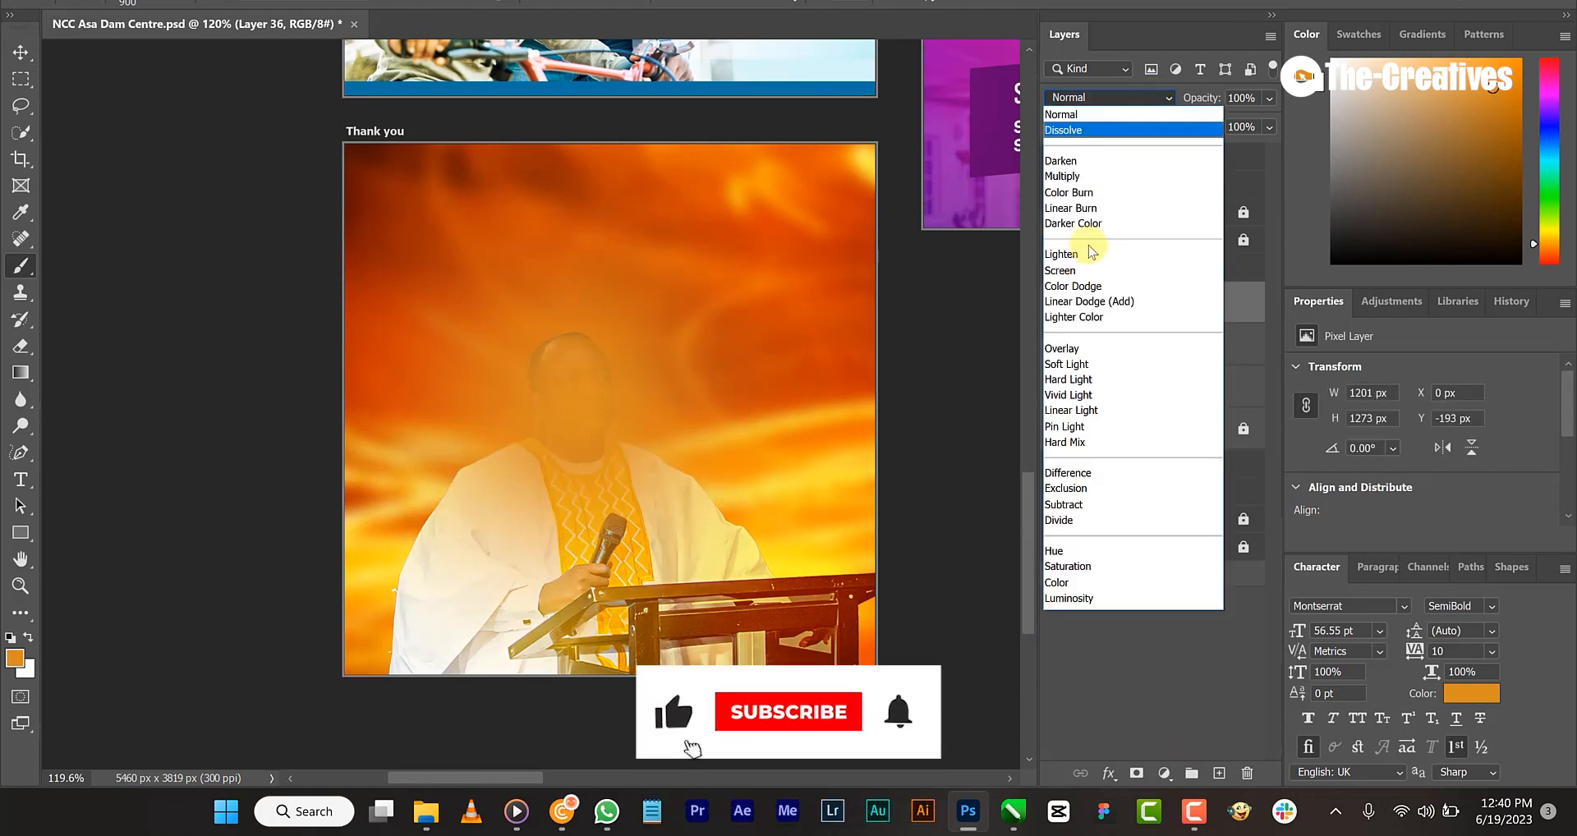
pyautogui.click(1072, 381)
pyautogui.moveTo(1171, 306); pyautogui.dragTo(1170, 408)
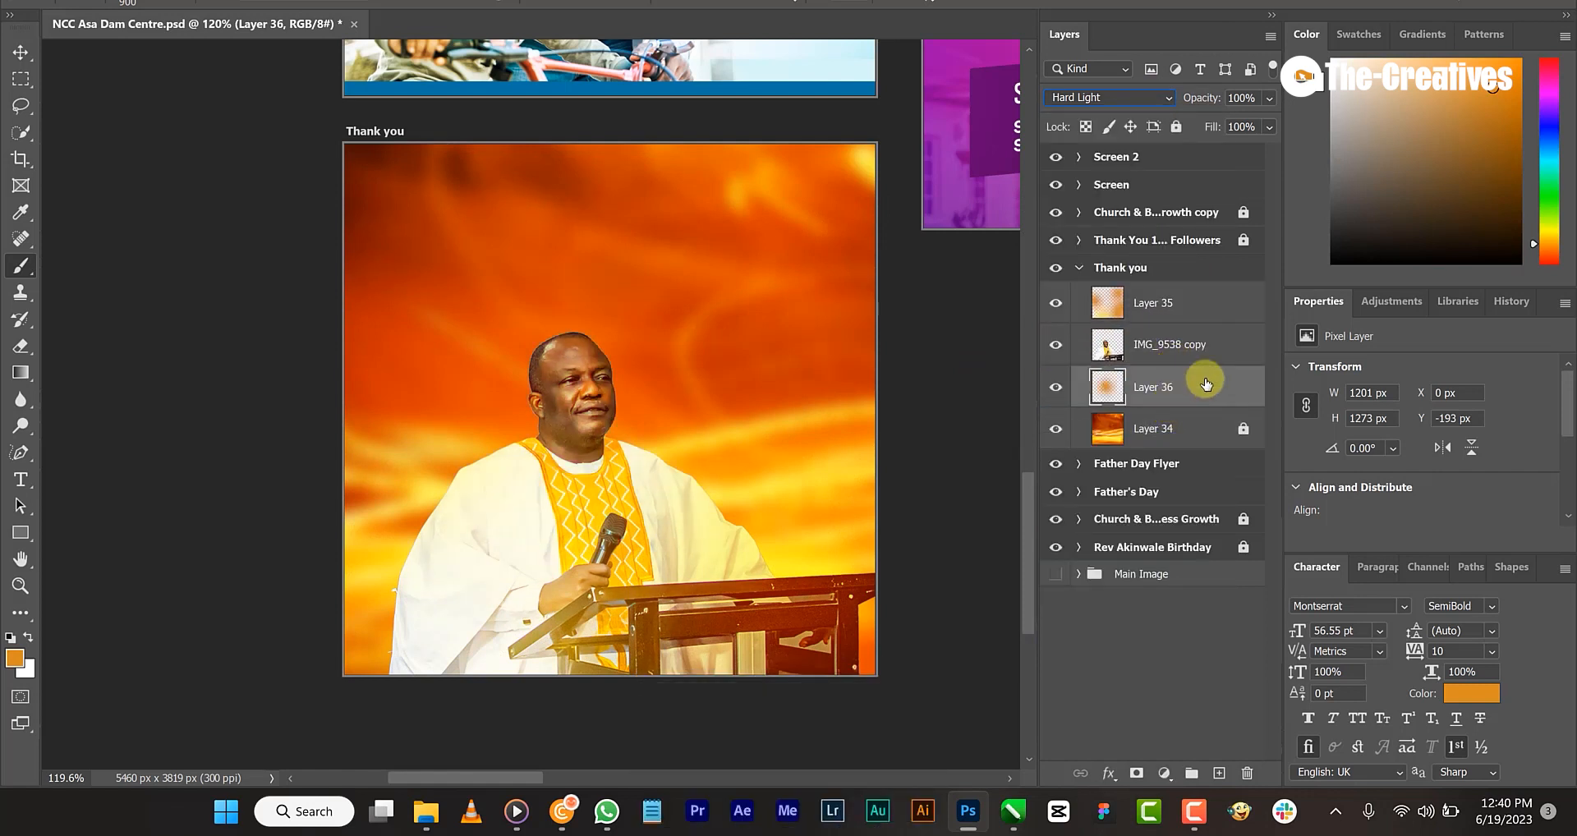
pyautogui.click(18, 54)
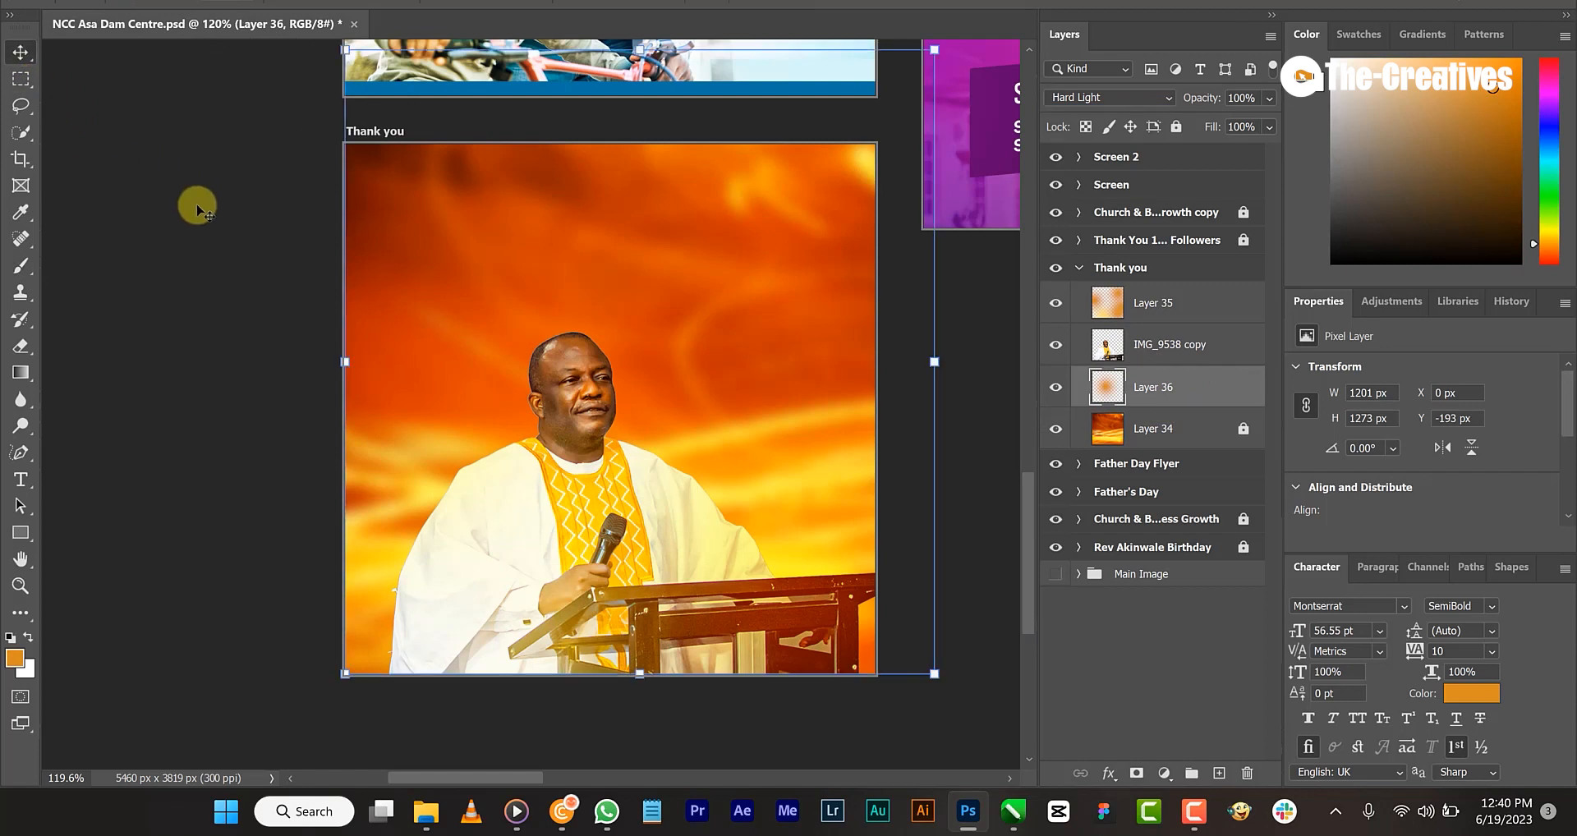
pyautogui.click(197, 205)
# - Start a text line in the upper left of the Thank you flyer with a font size of 20 pt
pyautogui.scroll(3, 608, 323)
pyautogui.moveTo(614, 329); pyautogui.dragTo(623, 280)
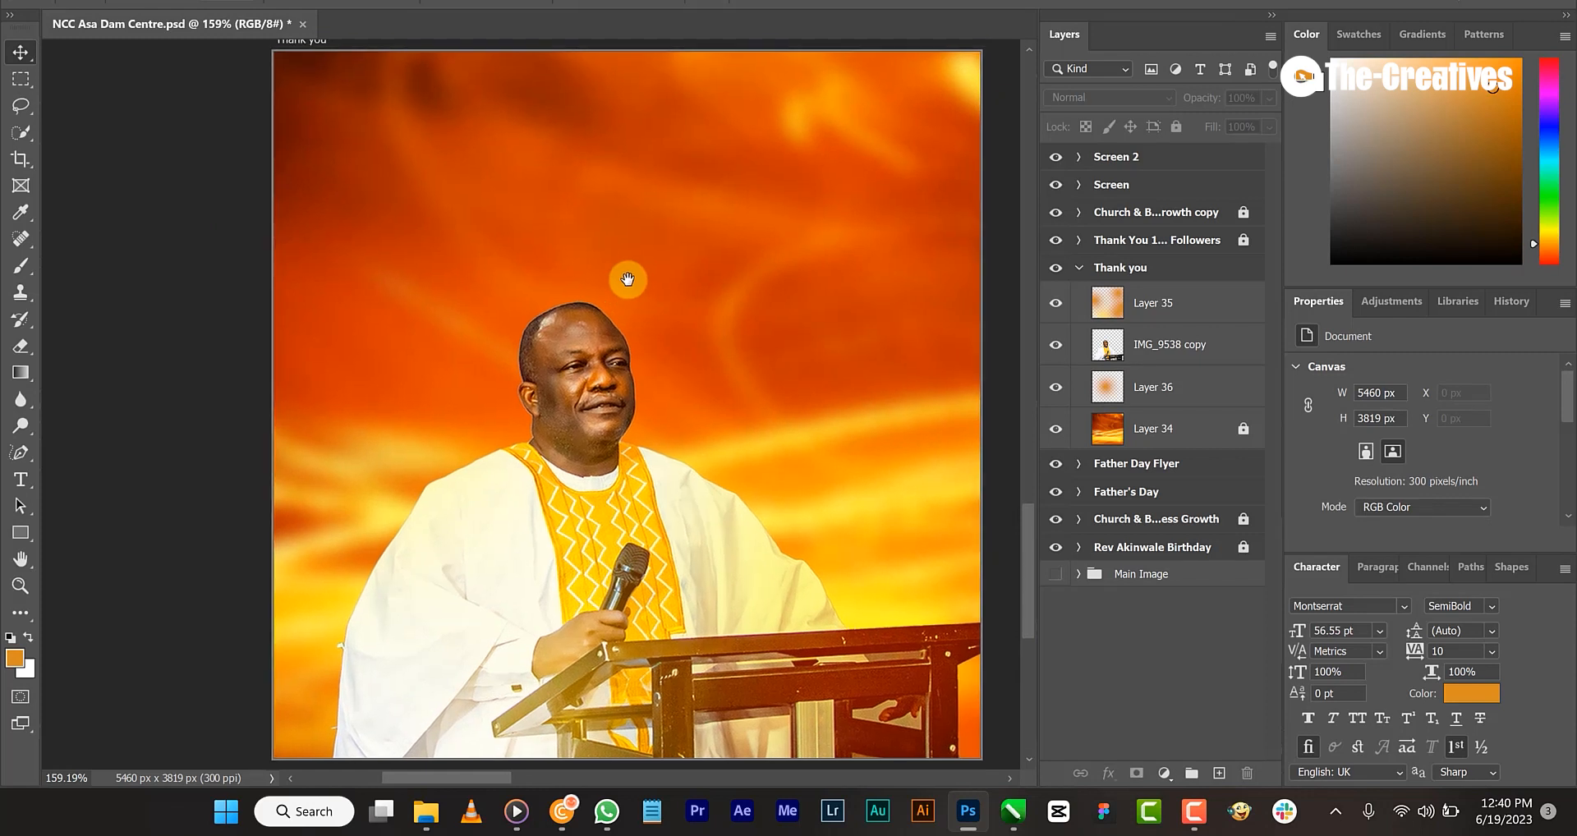
pyautogui.click(21, 479)
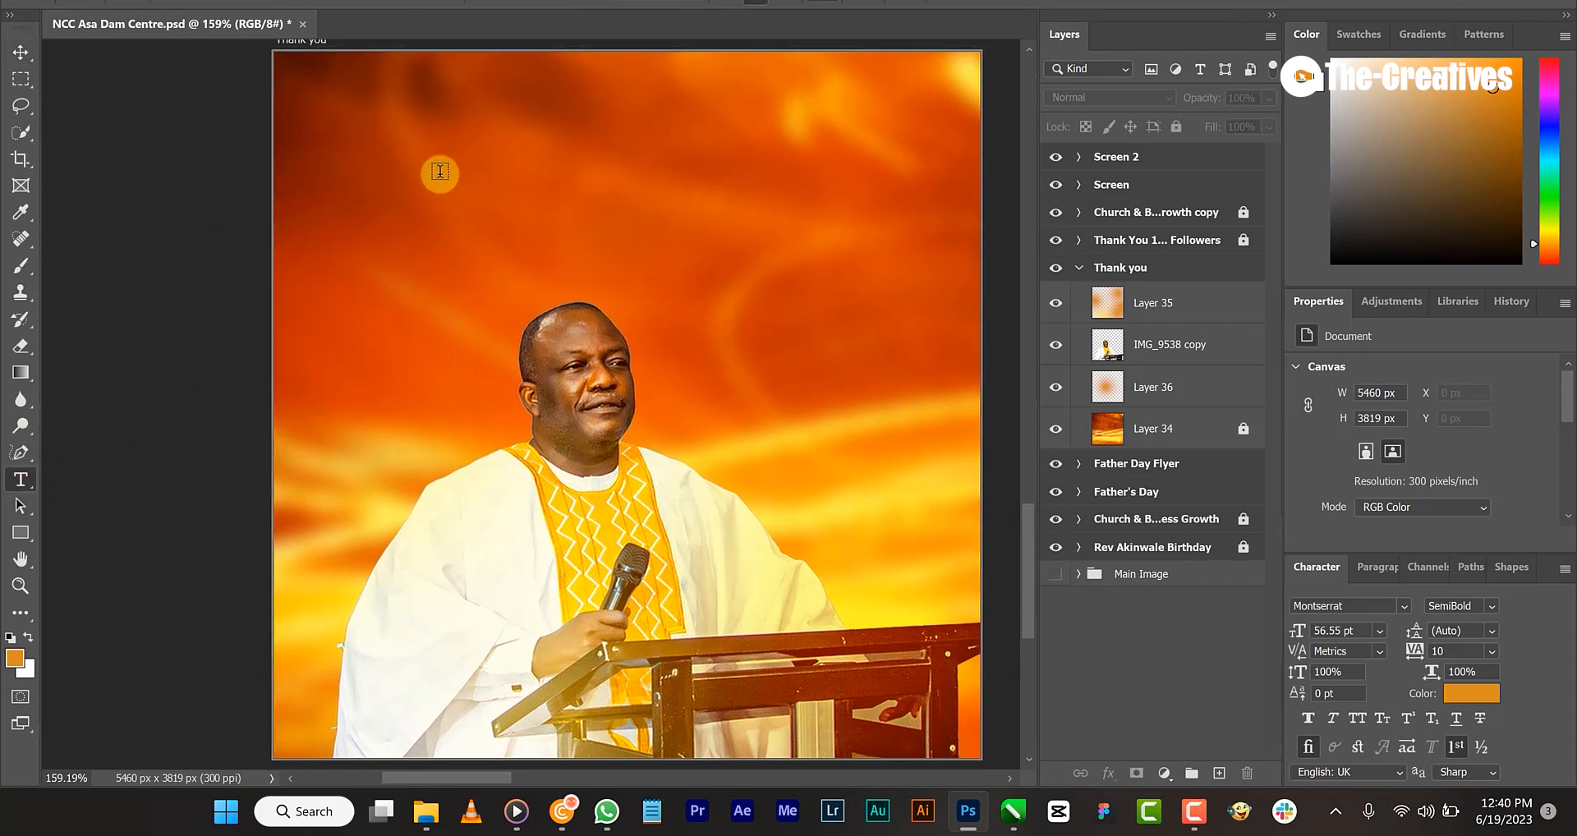
pyautogui.click(440, 171)
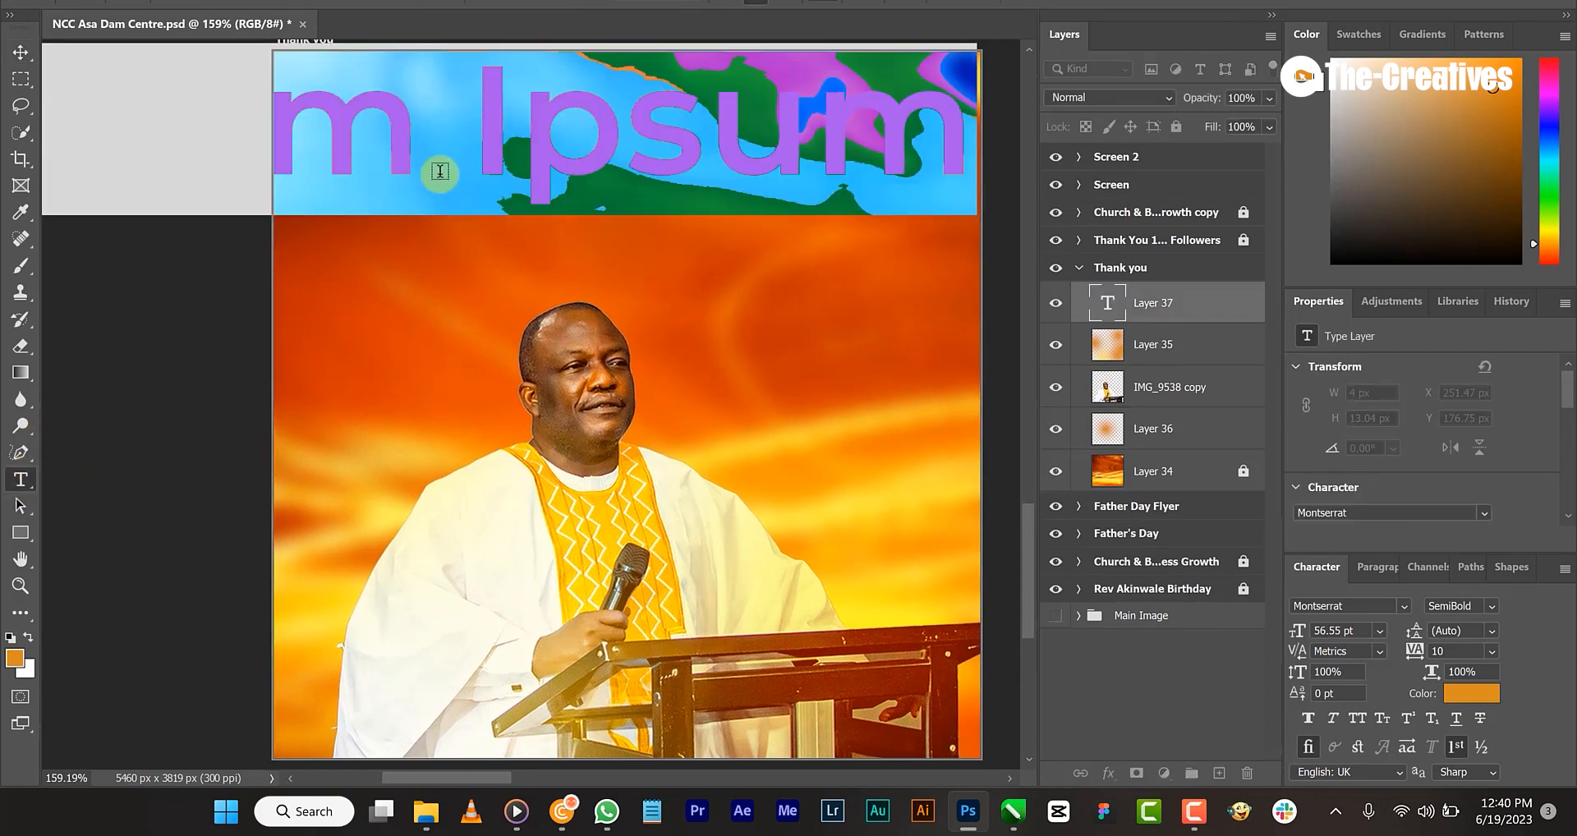
pyautogui.click(1361, 630)
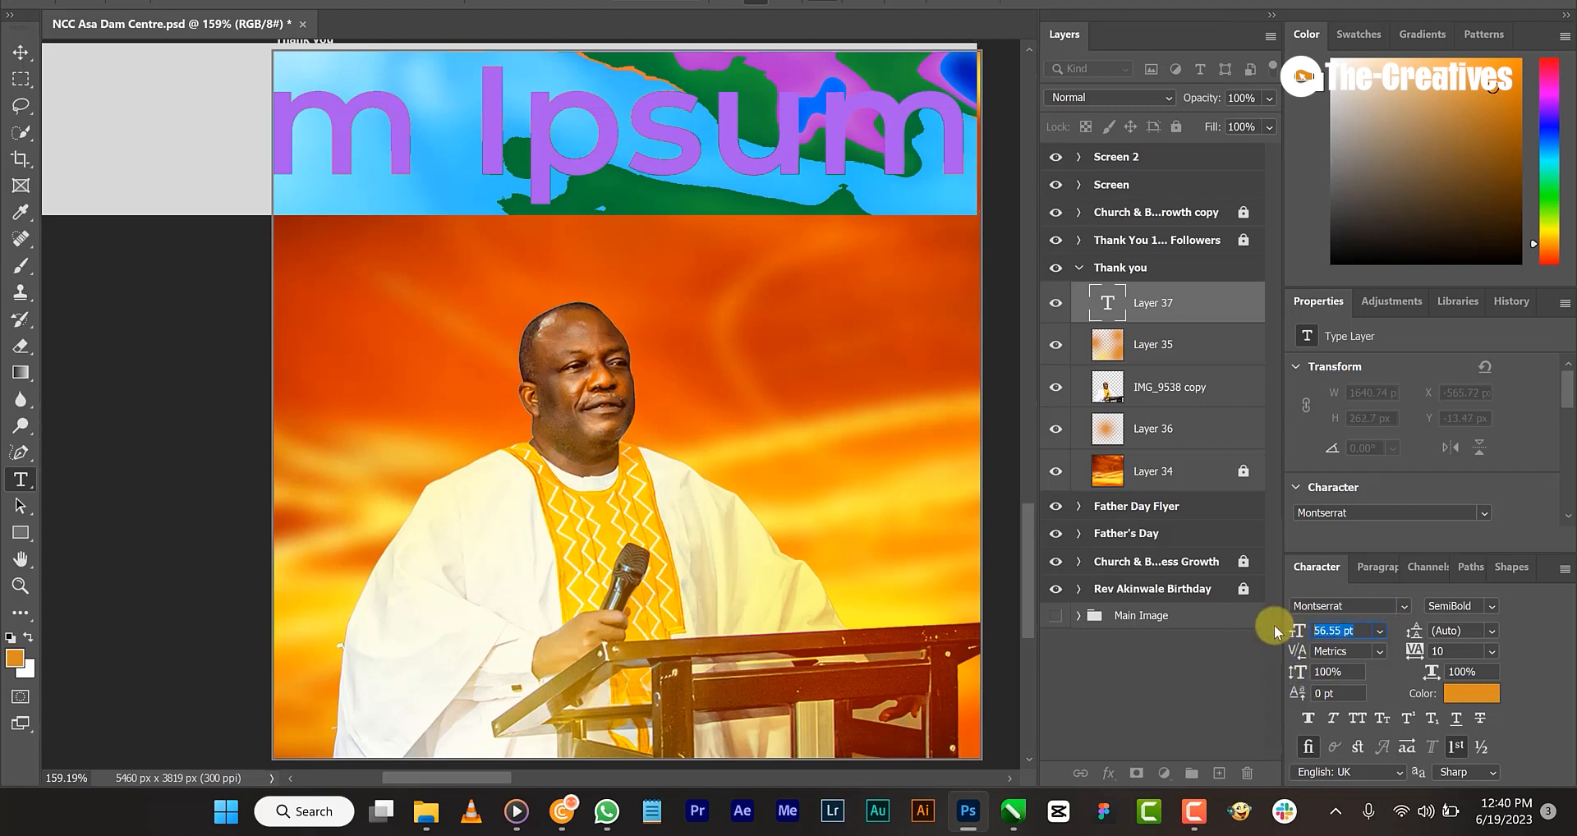
pyautogui.write('20')
pyautogui.press('Return')
# - Enter THANK YOU on two lines as the flyer heading
pyautogui.click(366, 182)
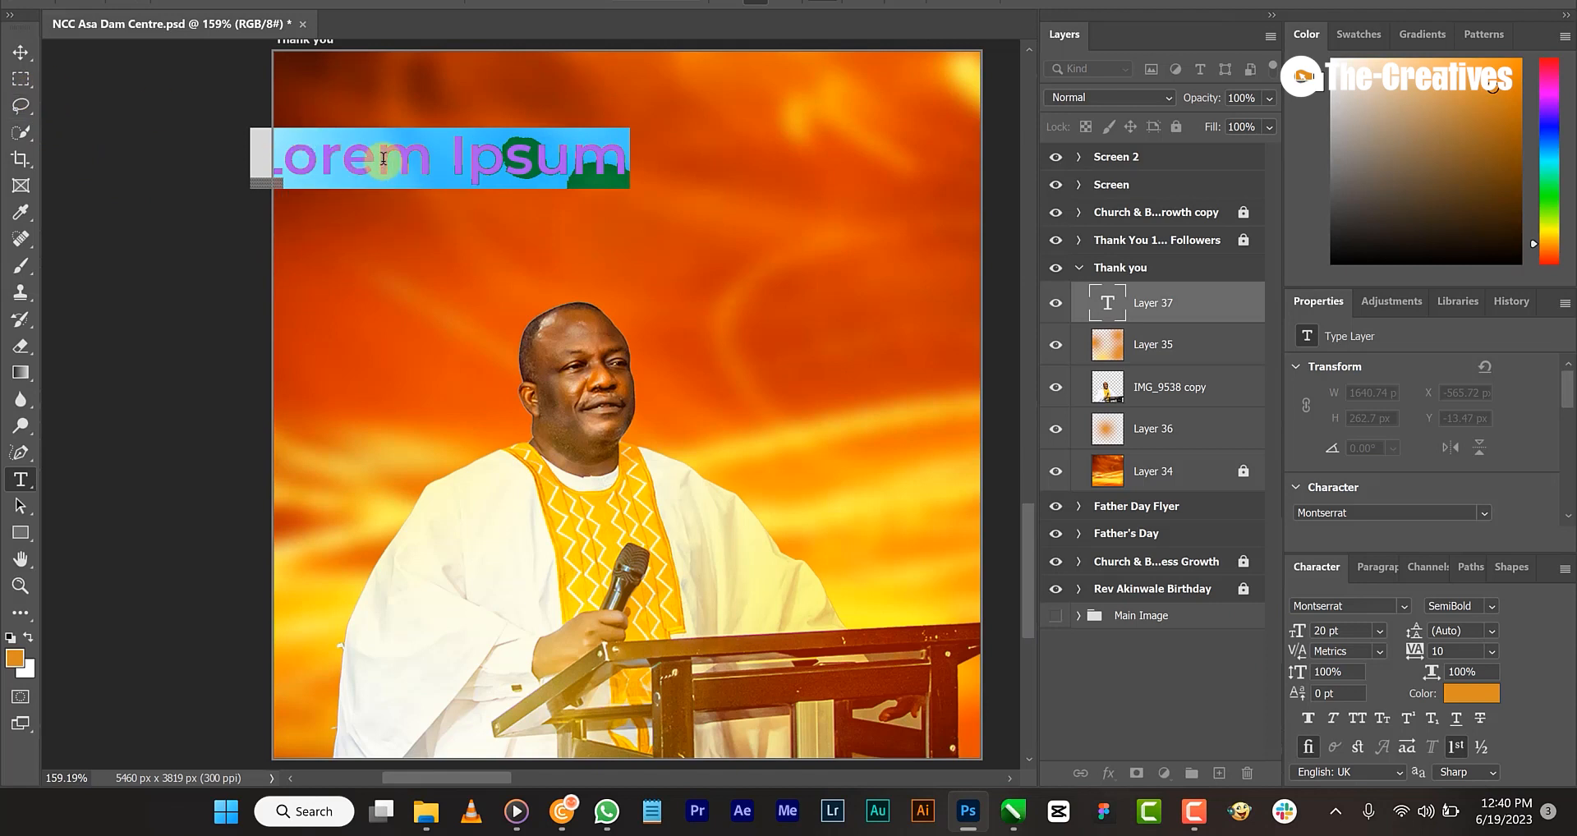
pyautogui.write('THAM')
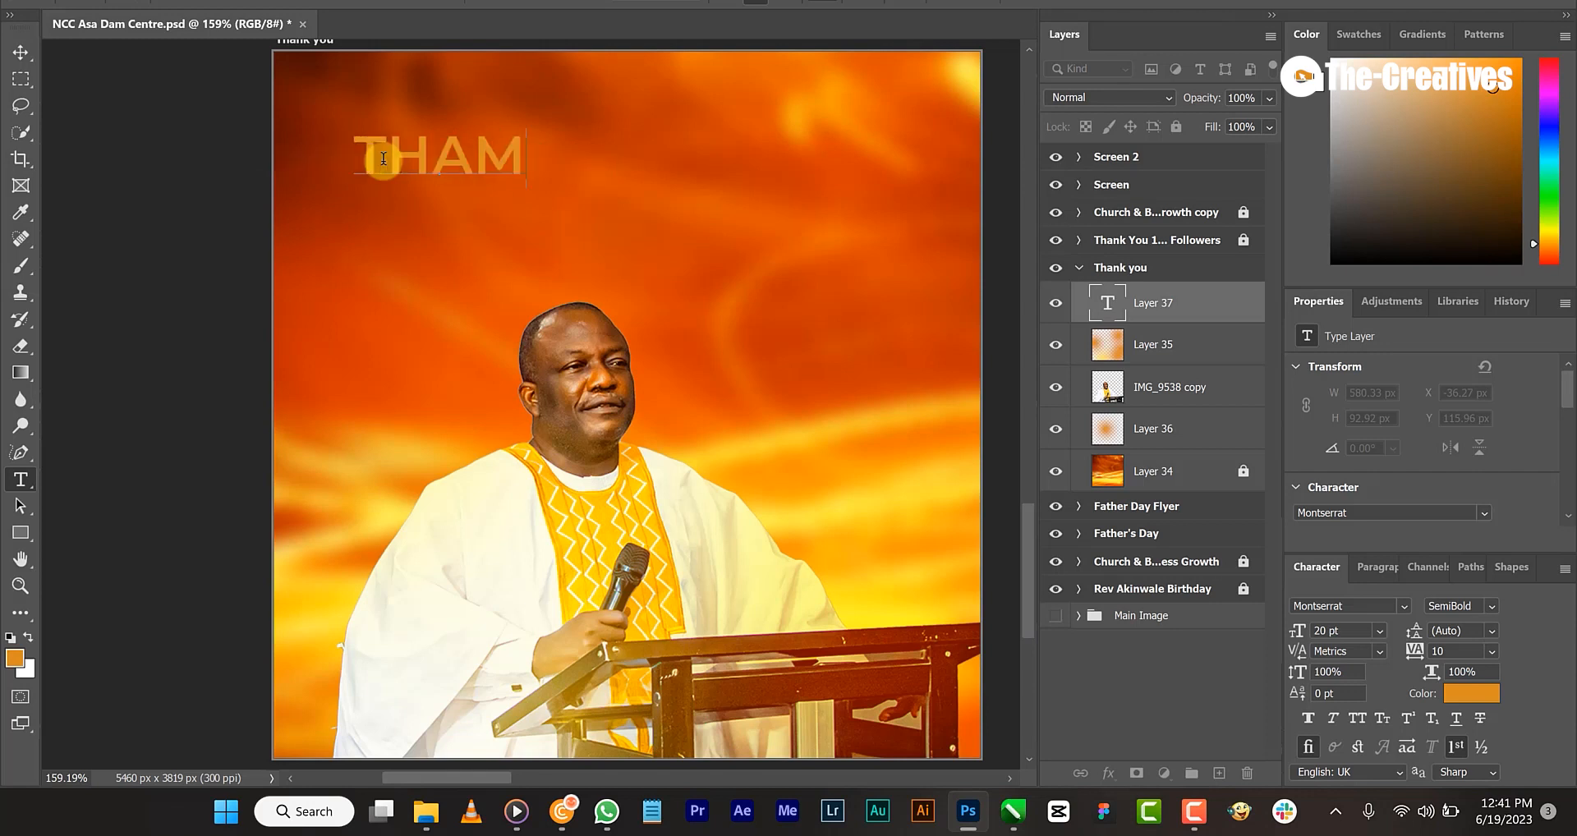
pyautogui.press('BackSpace')
pyautogui.write('NK ')
pyautogui.write('Y')
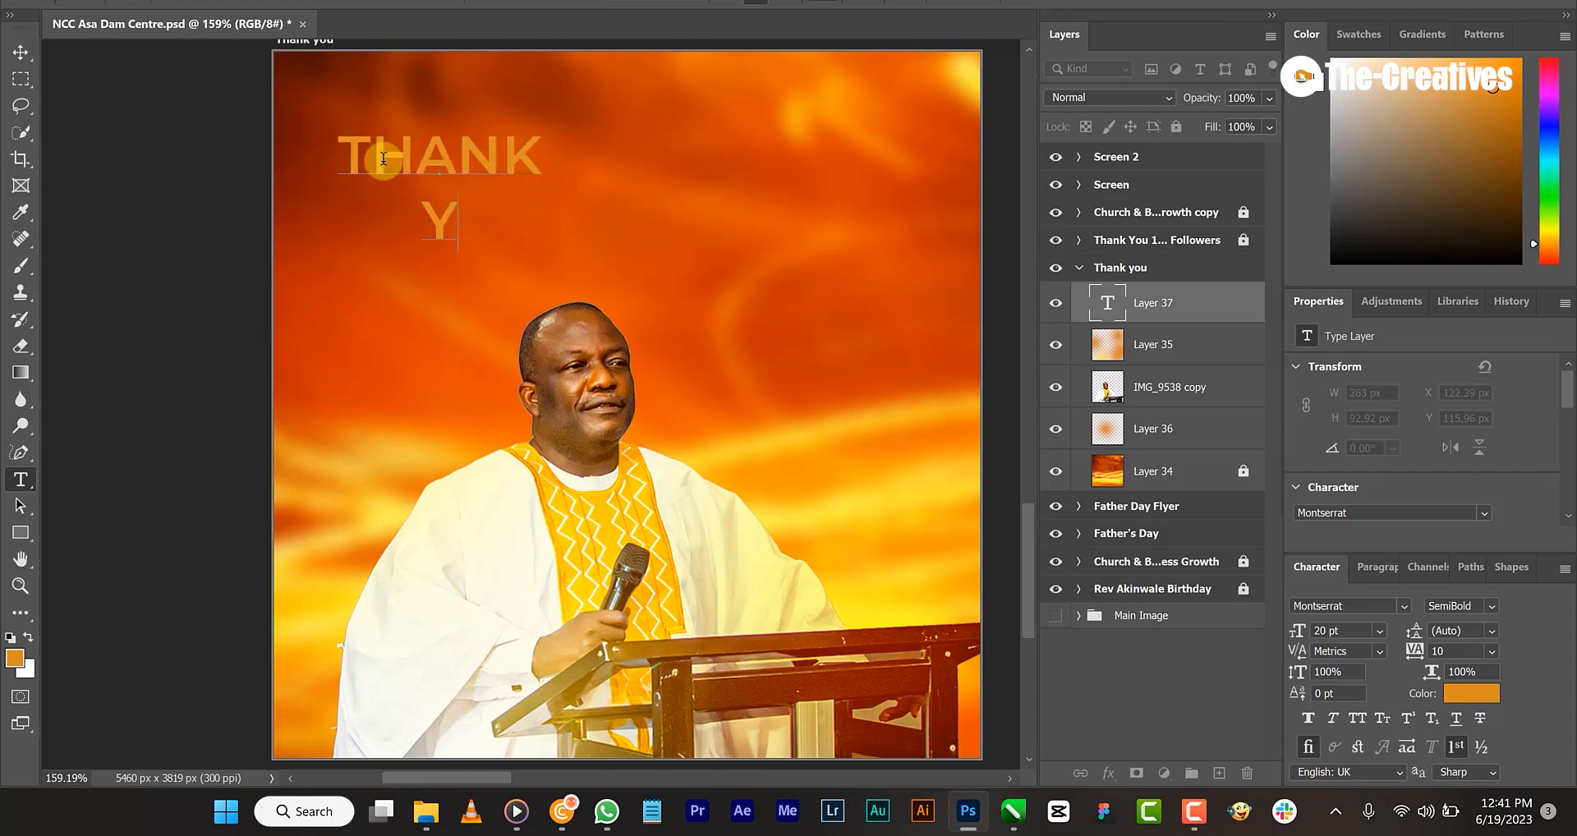
pyautogui.write('OU')
pyautogui.click(977, 3)
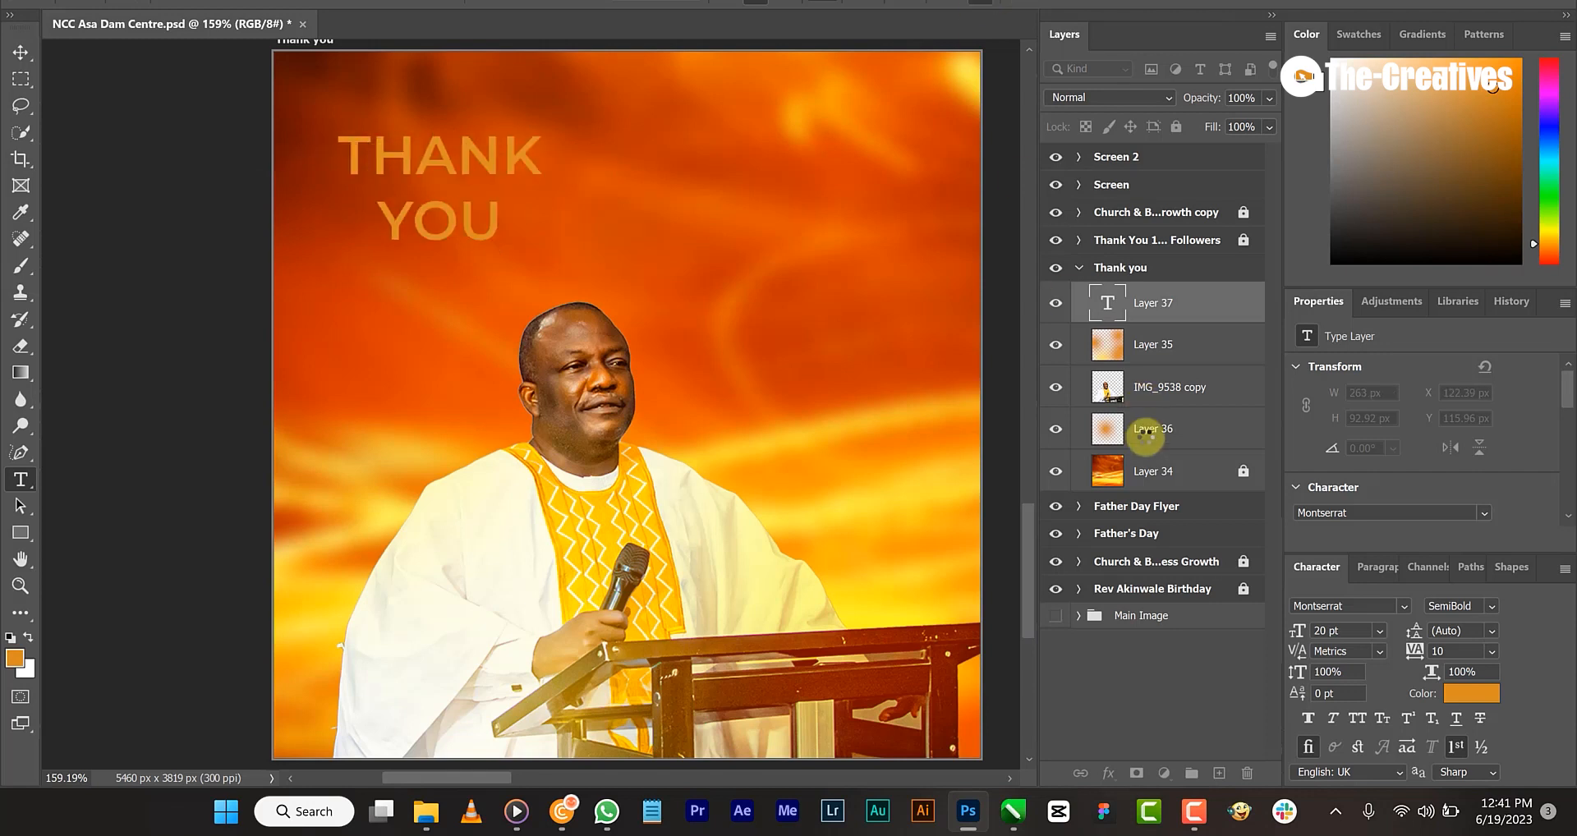
# - Colour the THANK YOU heading white, enlarge it to about 34 pt and centre it above the man's head
pyautogui.click(20, 52)
pyautogui.click(1470, 693)
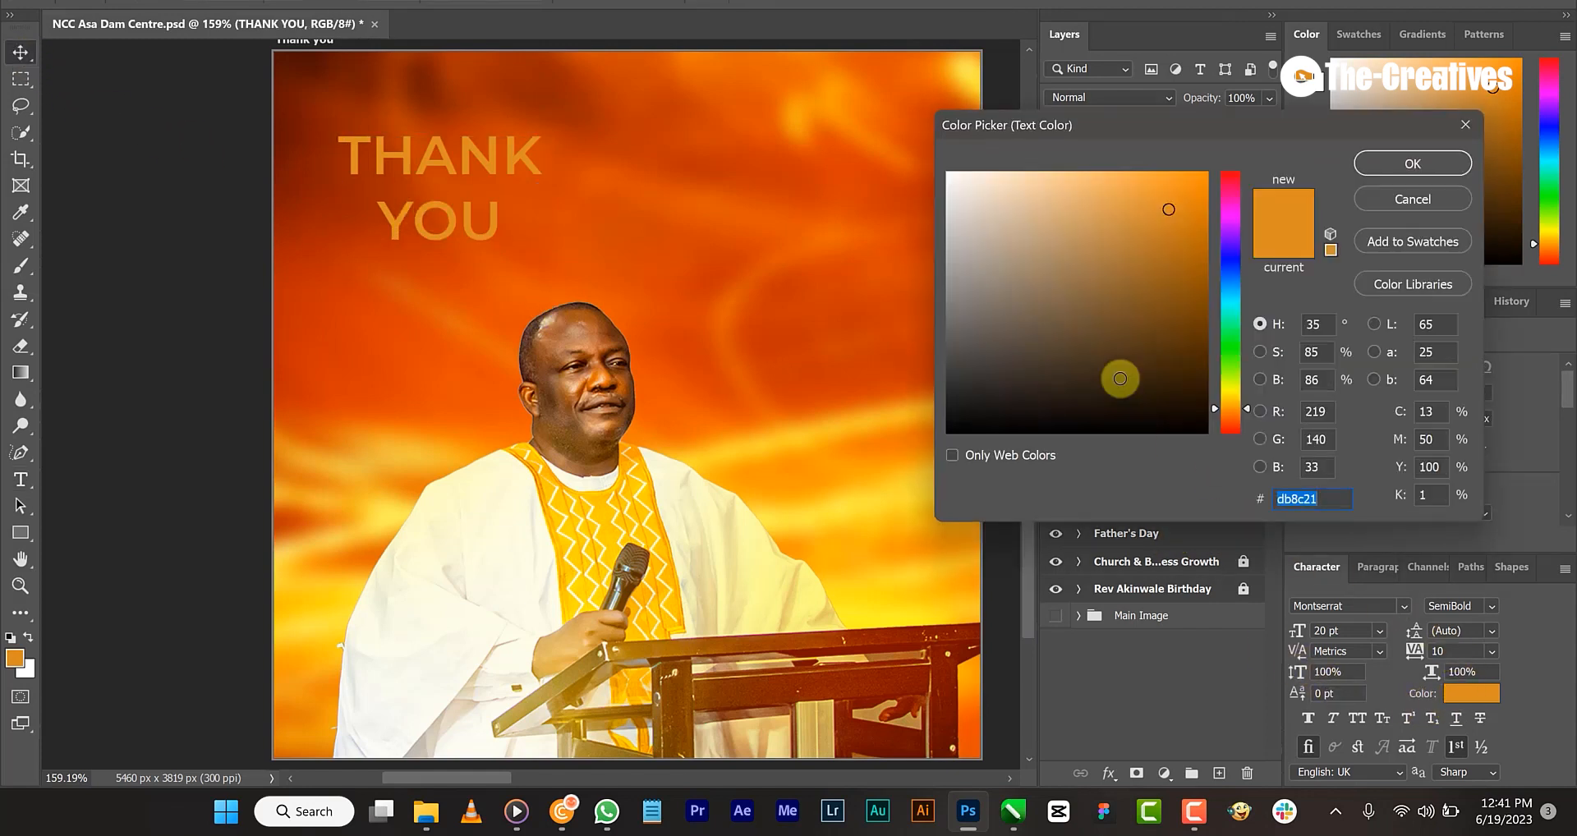
pyautogui.click(948, 173)
pyautogui.click(1388, 174)
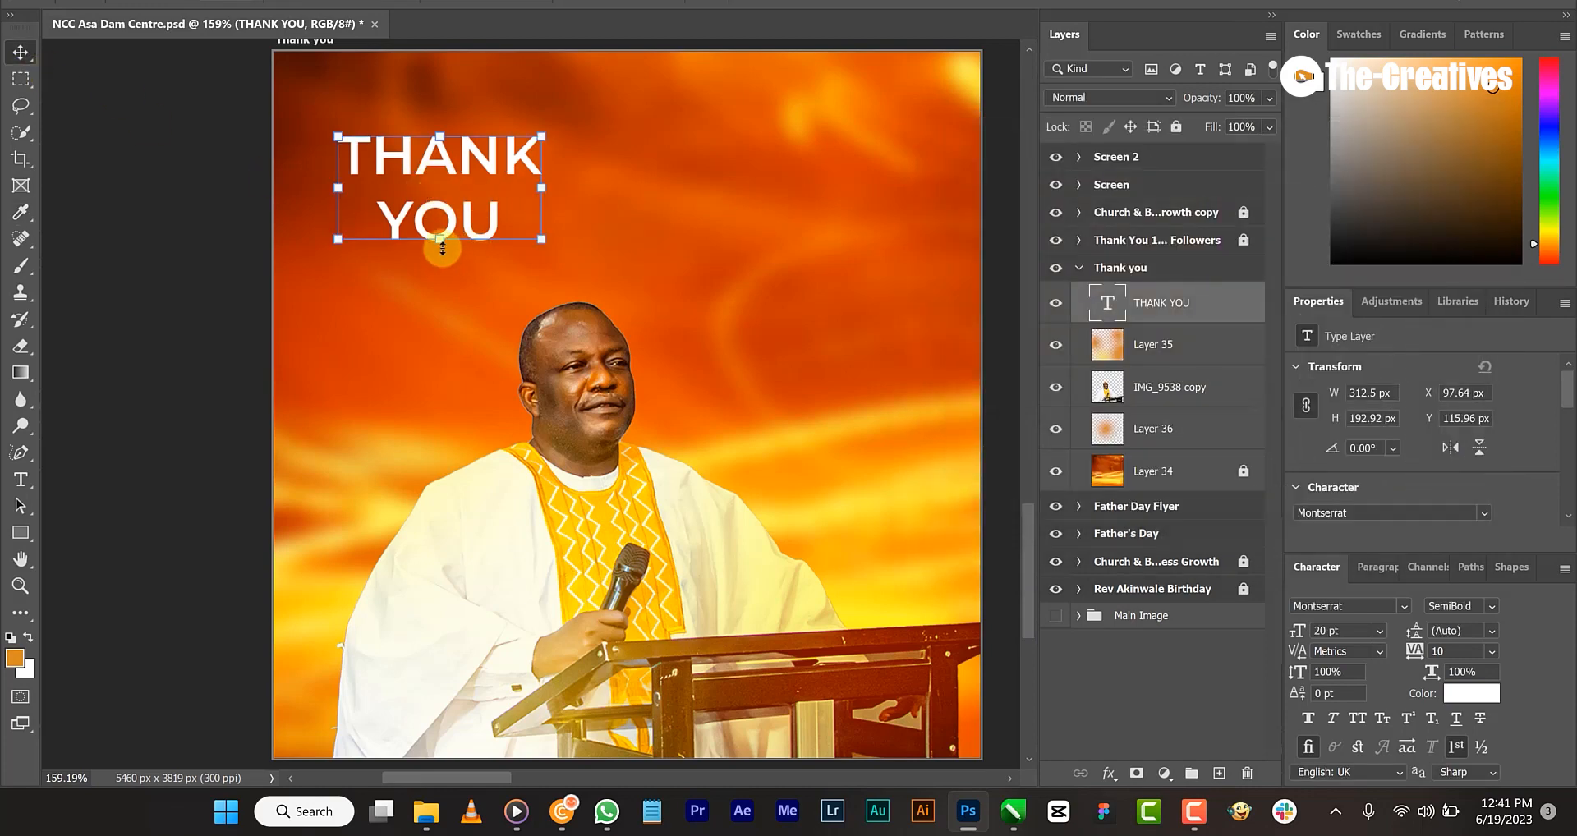
pyautogui.moveTo(441, 239); pyautogui.dragTo(614, 300)
pyautogui.press('Return')
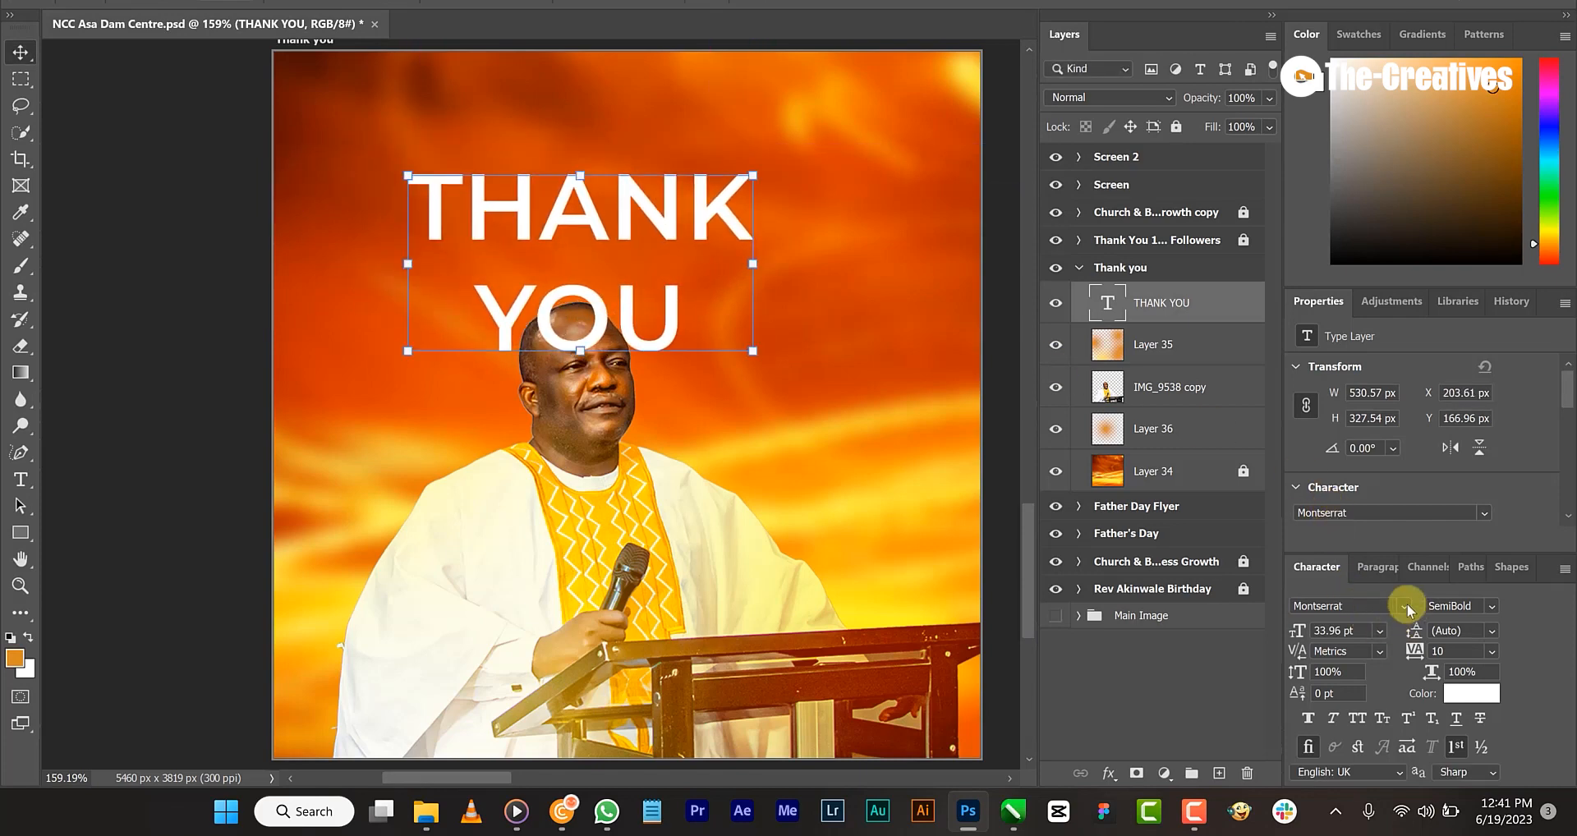
# - Change the THANK YOU heading's font to Coolvetica Condensed Regular
pyautogui.click(1407, 606)
pyautogui.write('COOL')
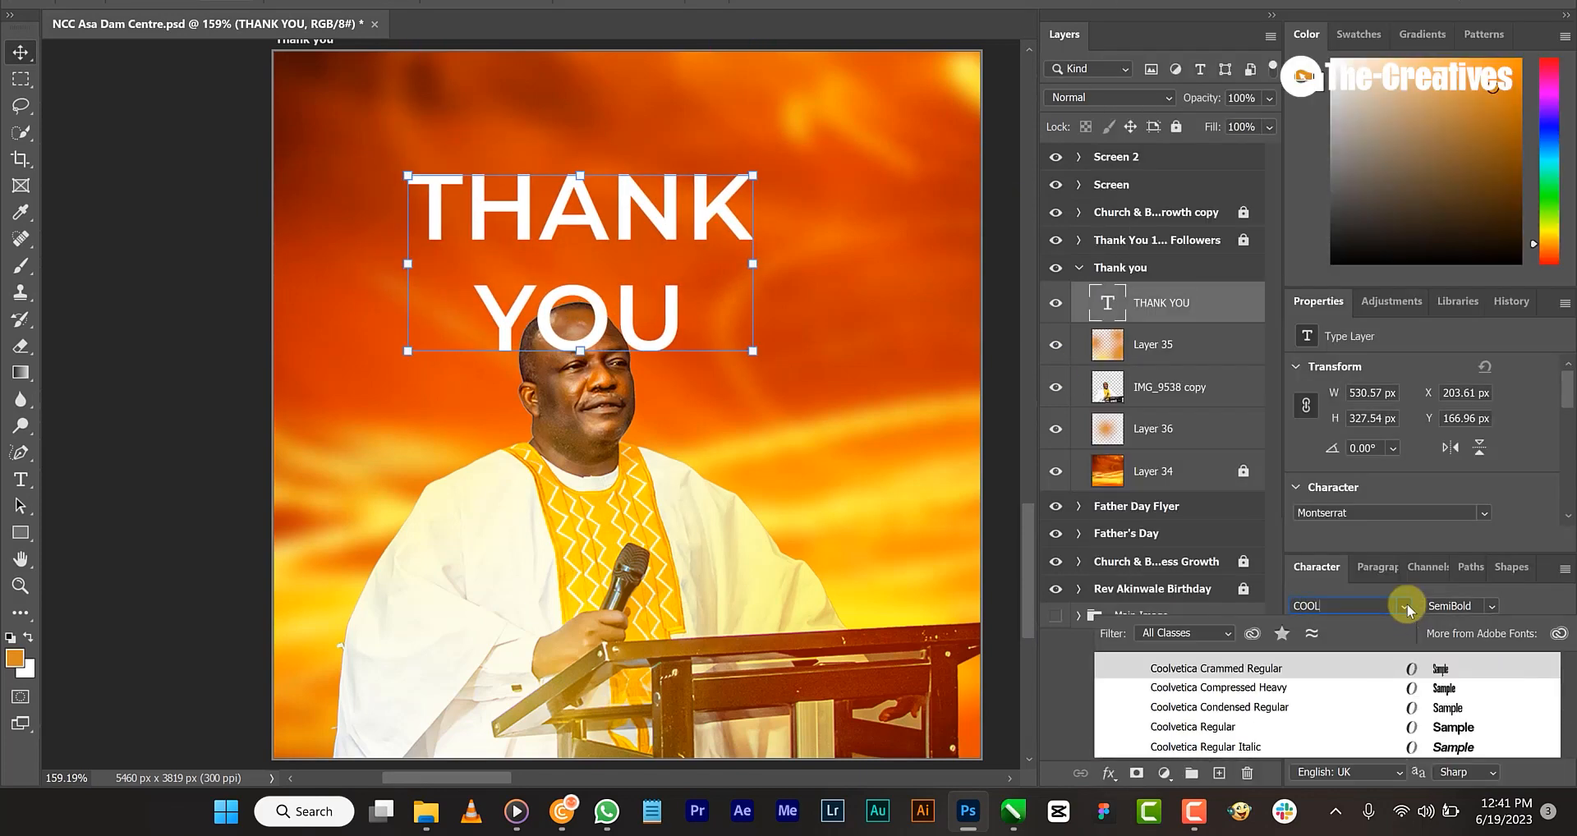
pyautogui.click(1331, 706)
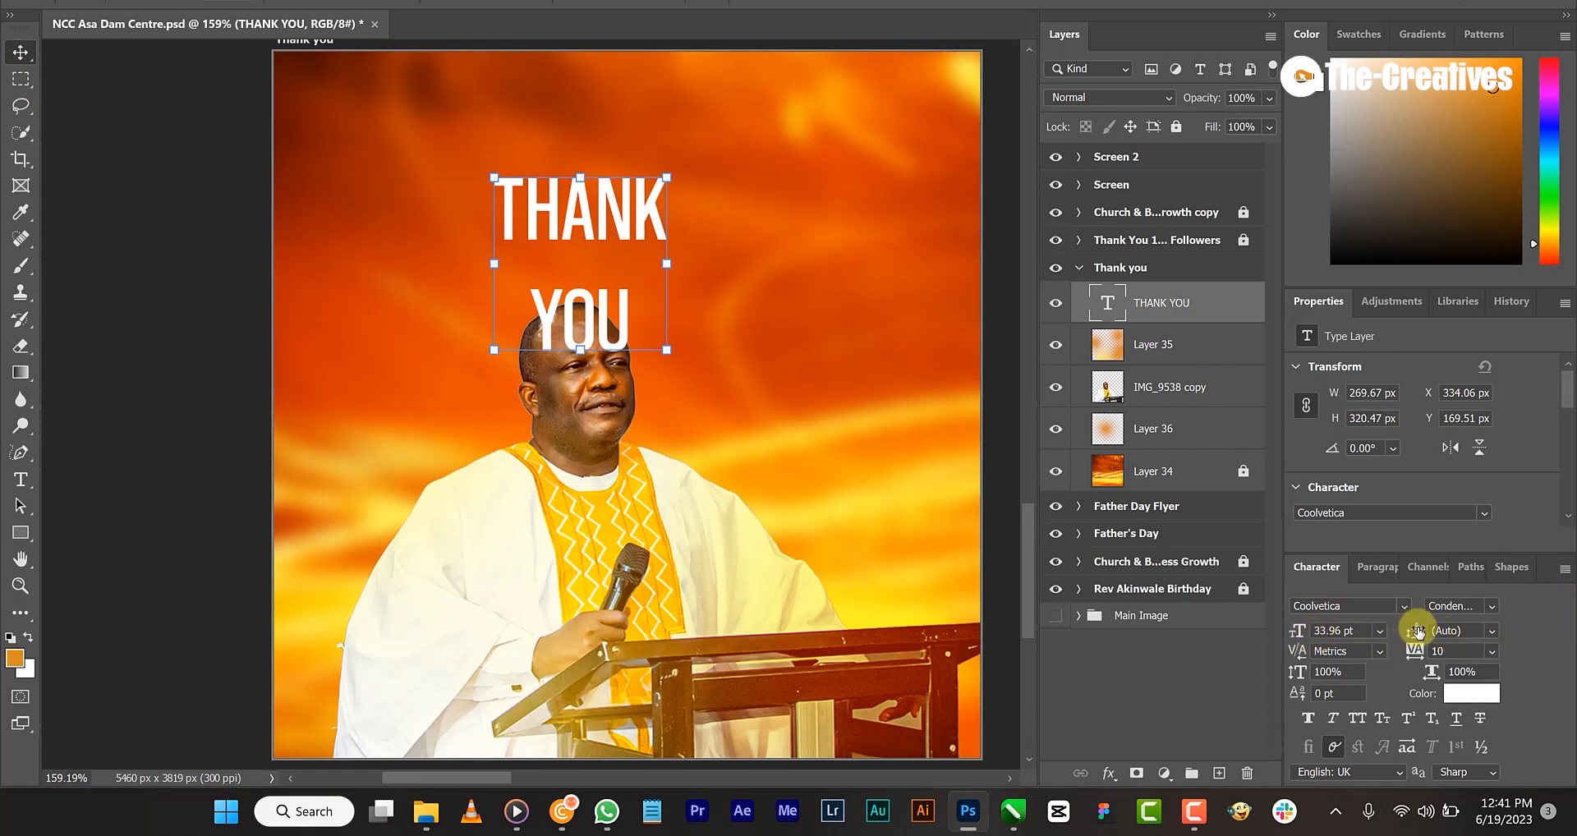
# - Reduce the THANK YOU heading's line spacing to 27 pt, then scale the heading up to about 83 pt
pyautogui.moveTo(1415, 637); pyautogui.dragTo(1425, 637)
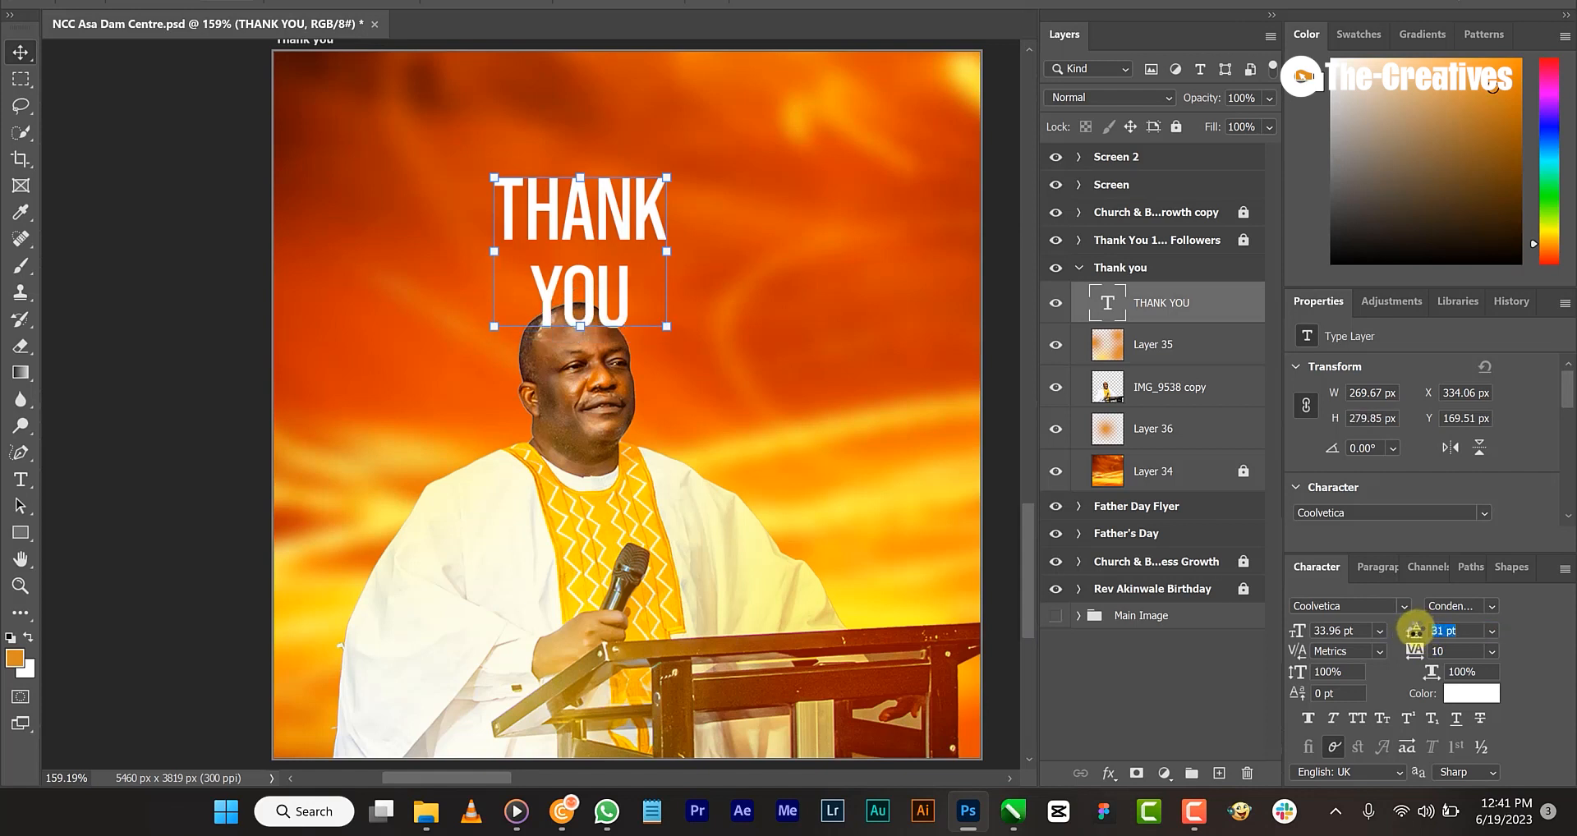
pyautogui.moveTo(1415, 631); pyautogui.dragTo(1417, 639)
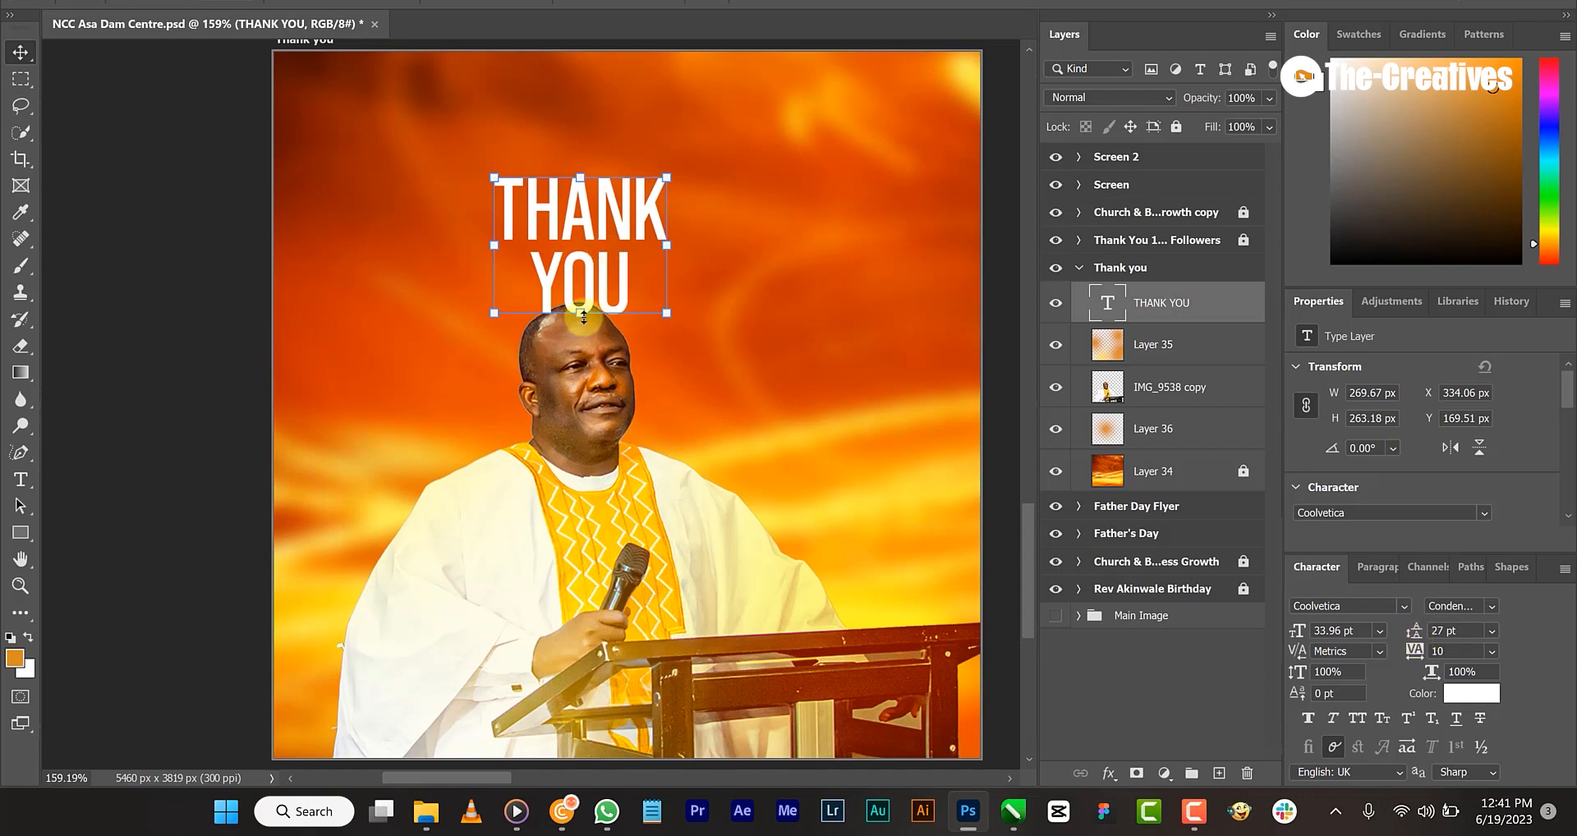
pyautogui.moveTo(580, 179); pyautogui.dragTo(651, 110)
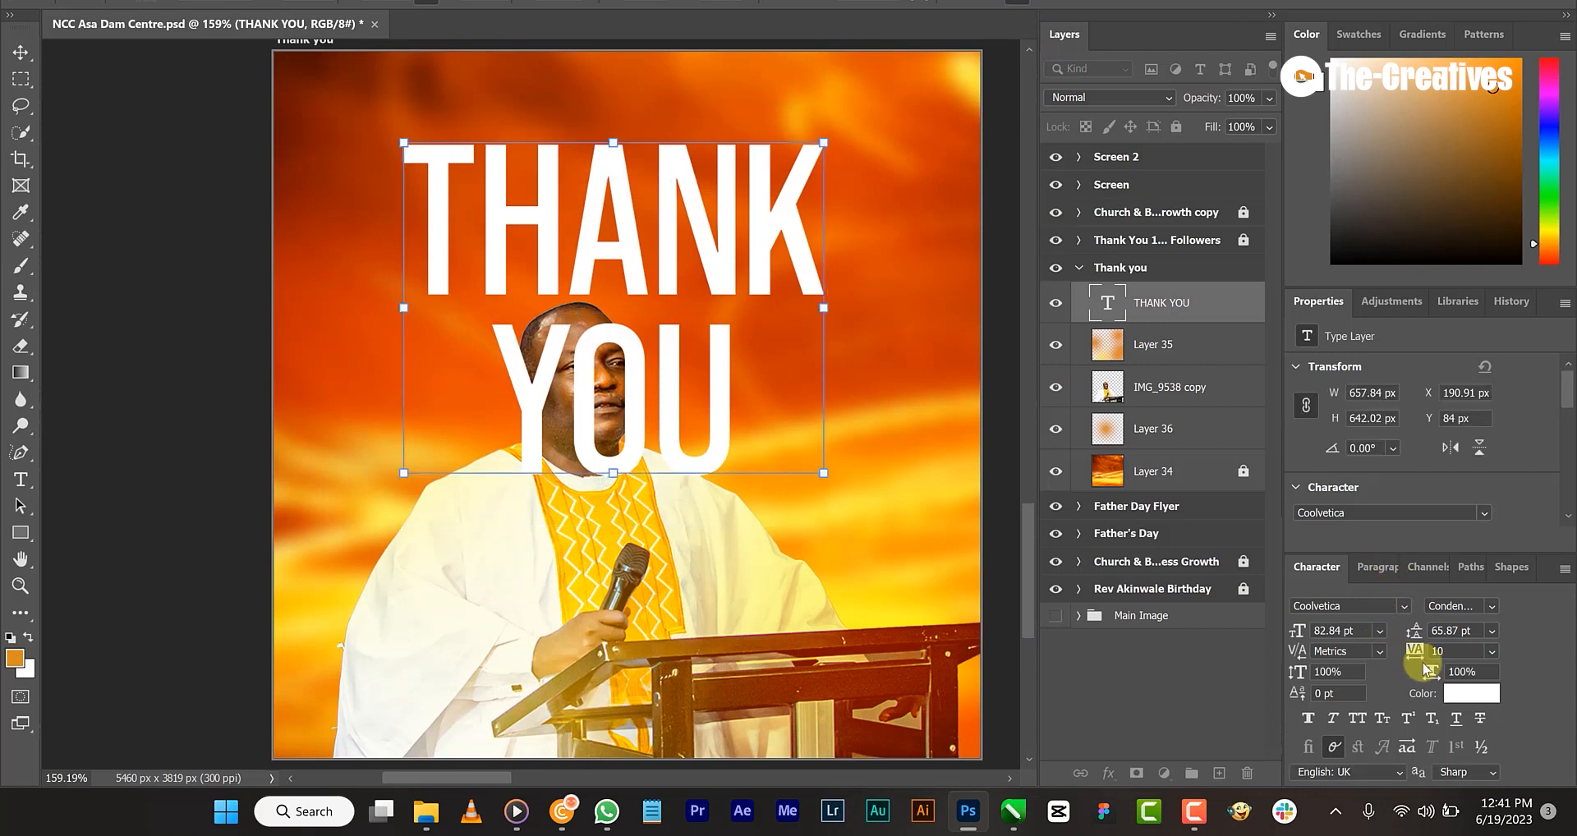
# - Tighten the THANK YOU heading's letter tracking to -10
pyautogui.moveTo(1409, 653); pyautogui.dragTo(1477, 651)
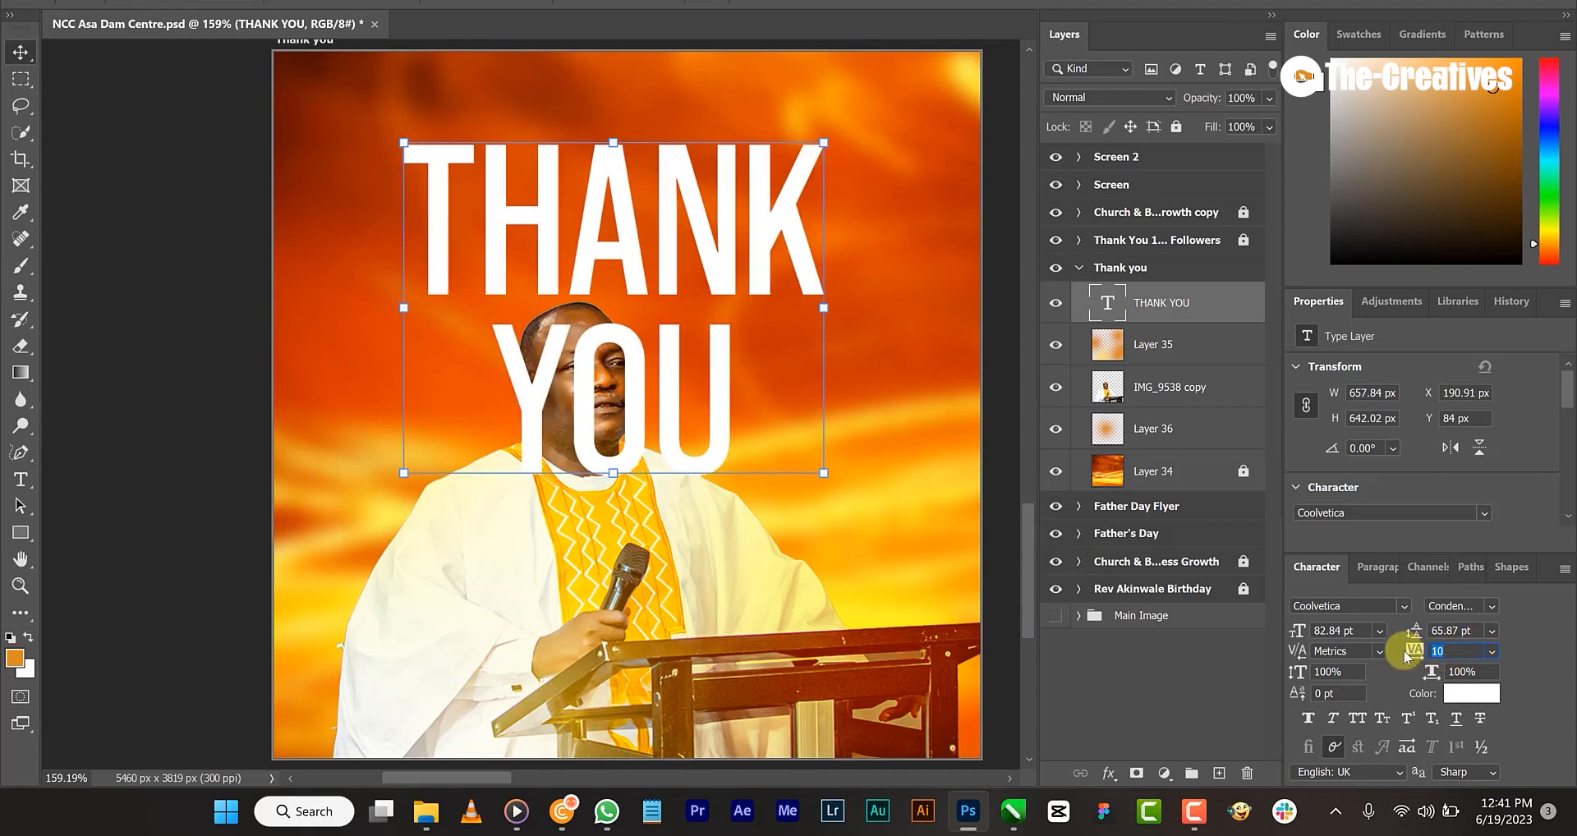
pyautogui.write('5')
pyautogui.press('Return')
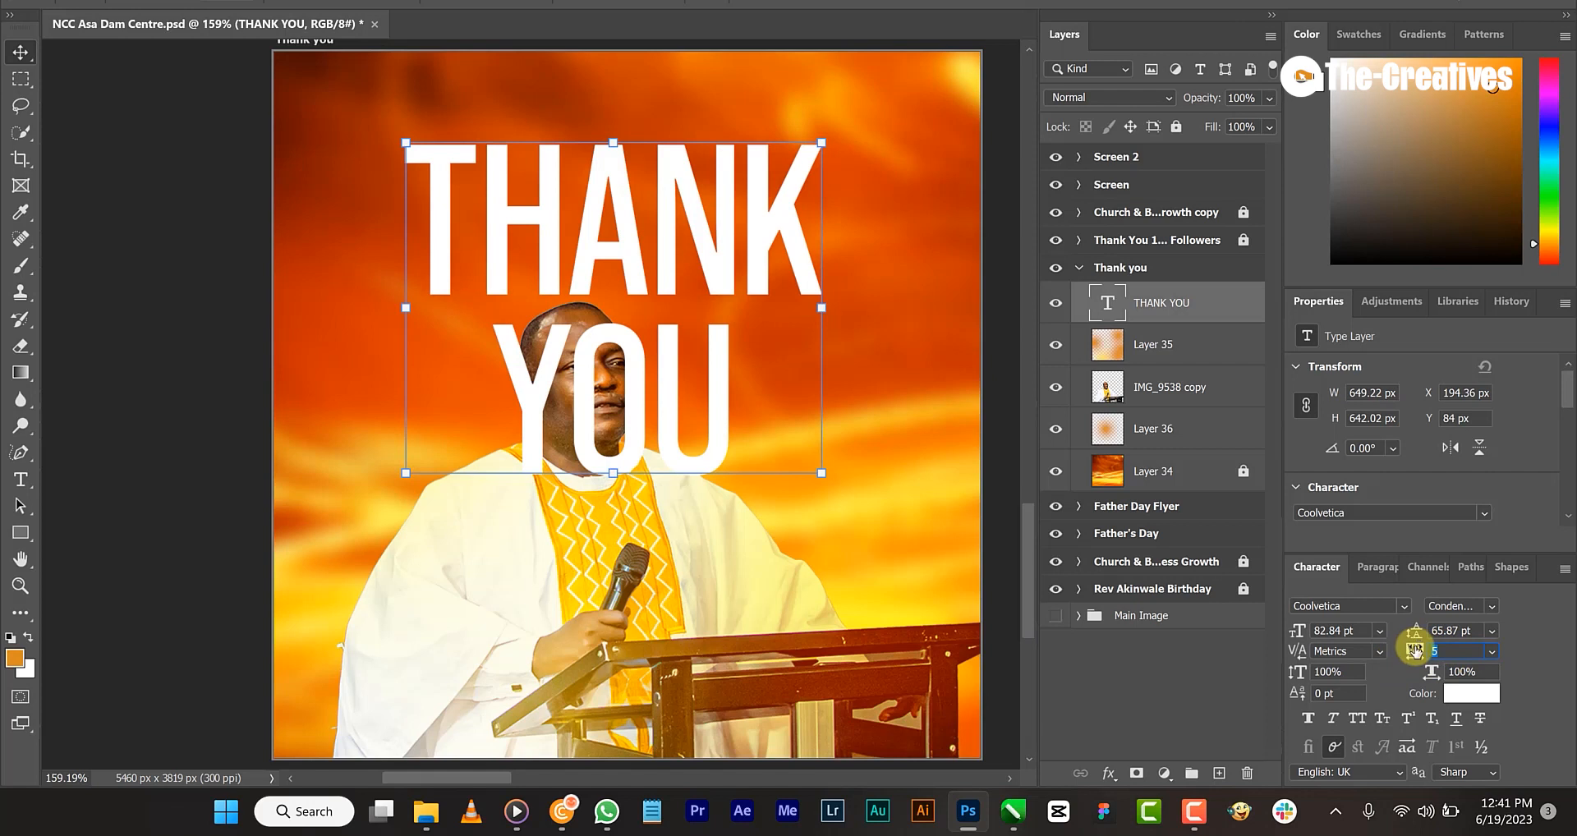
pyautogui.write('-10')
pyautogui.press('Return')
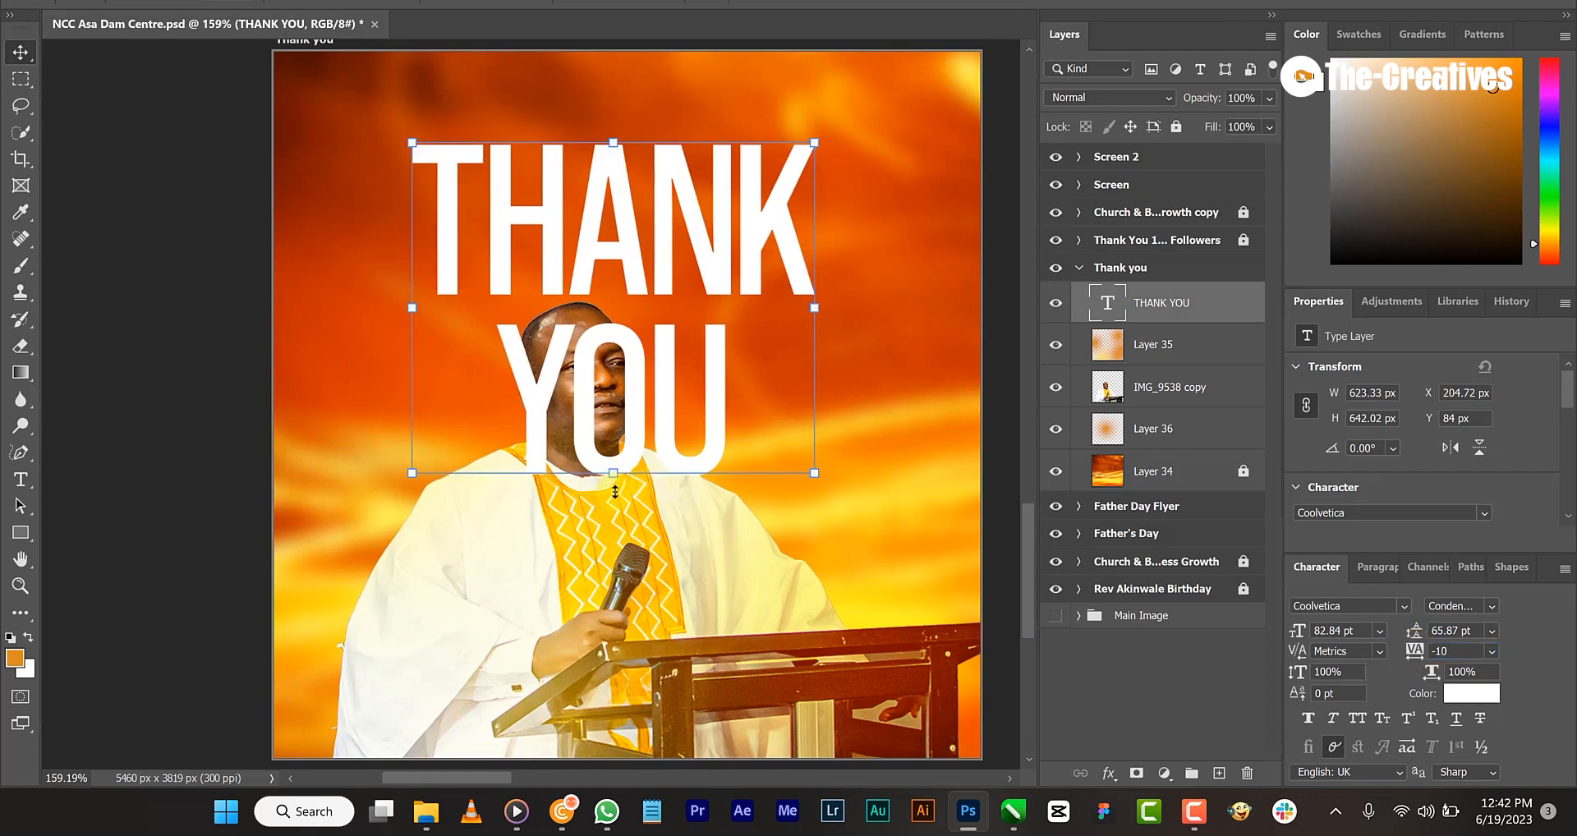
# - Shift the THANK YOU heading down, enlarge it to about 85 pt and set its line spacing to 60 pt
pyautogui.hotkey('ctrl', 't')
pyautogui.moveTo(615, 484); pyautogui.dragTo(616, 509)
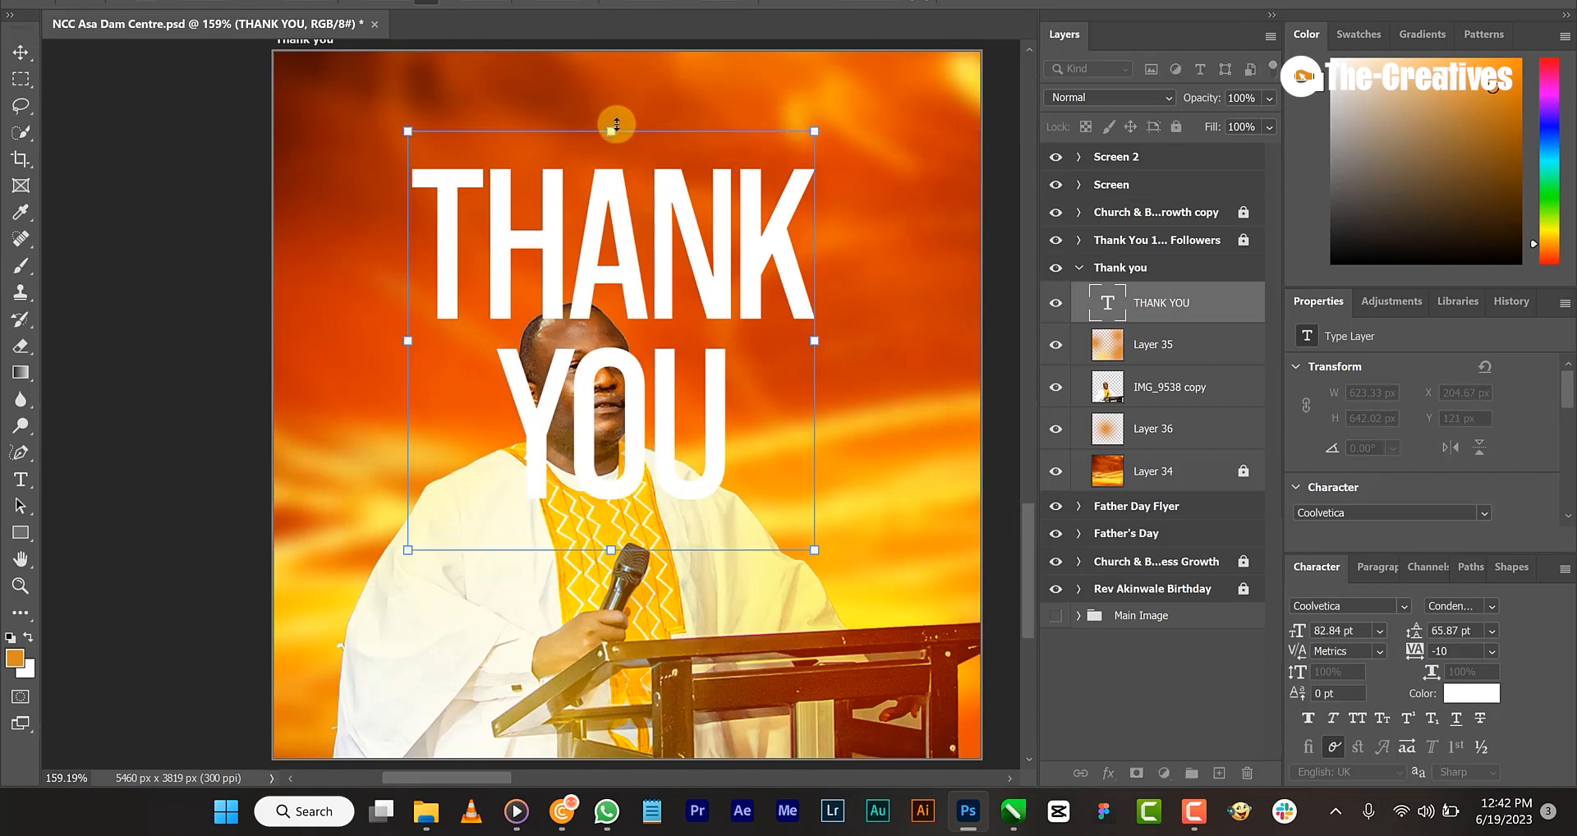
pyautogui.moveTo(613, 119); pyautogui.dragTo(608, 116)
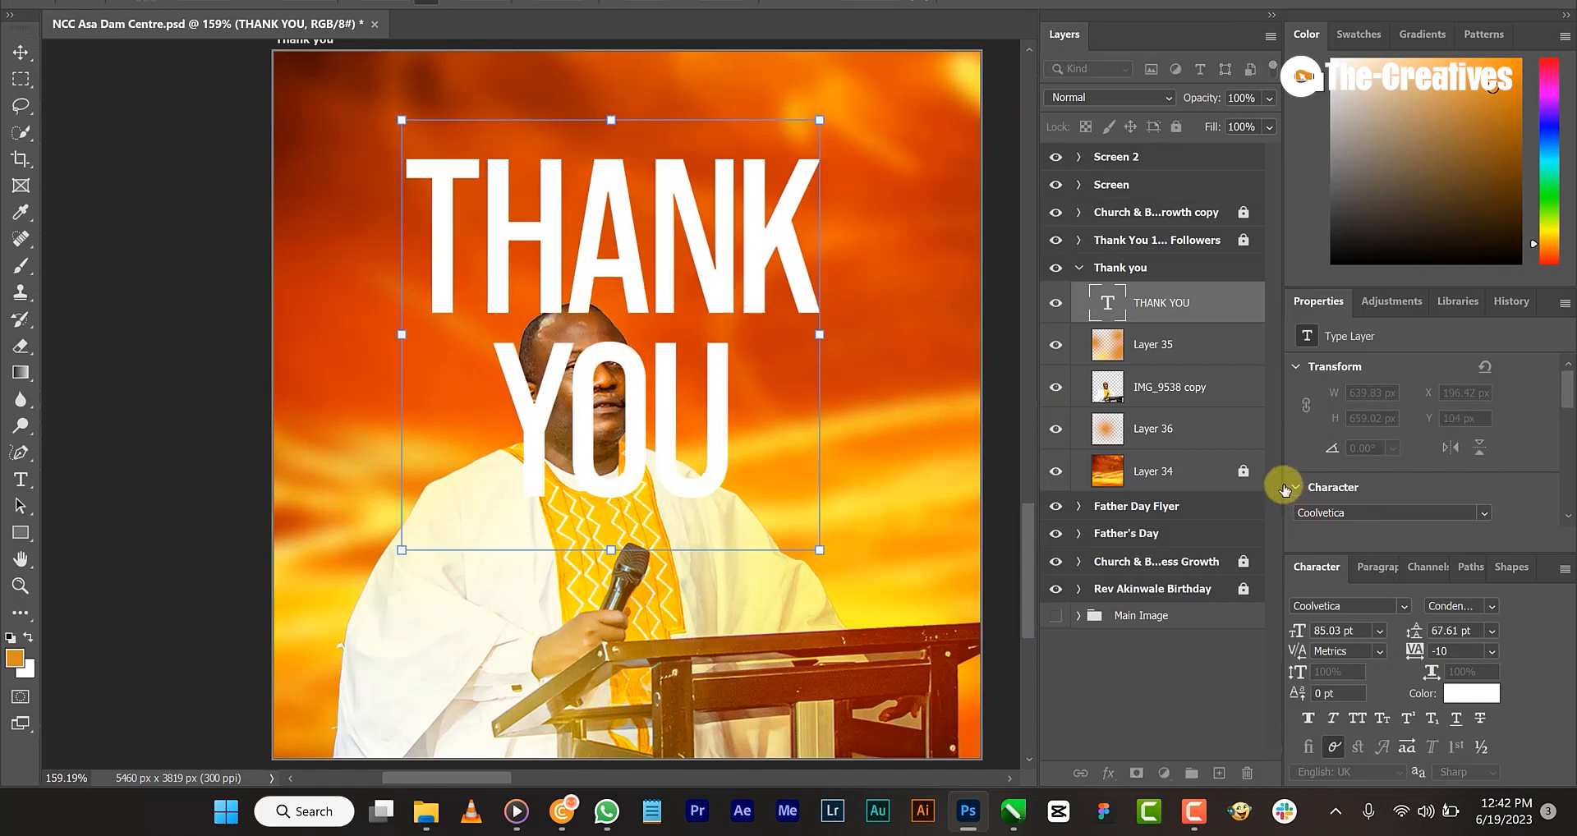
pyautogui.press('Return')
pyautogui.click(1472, 631)
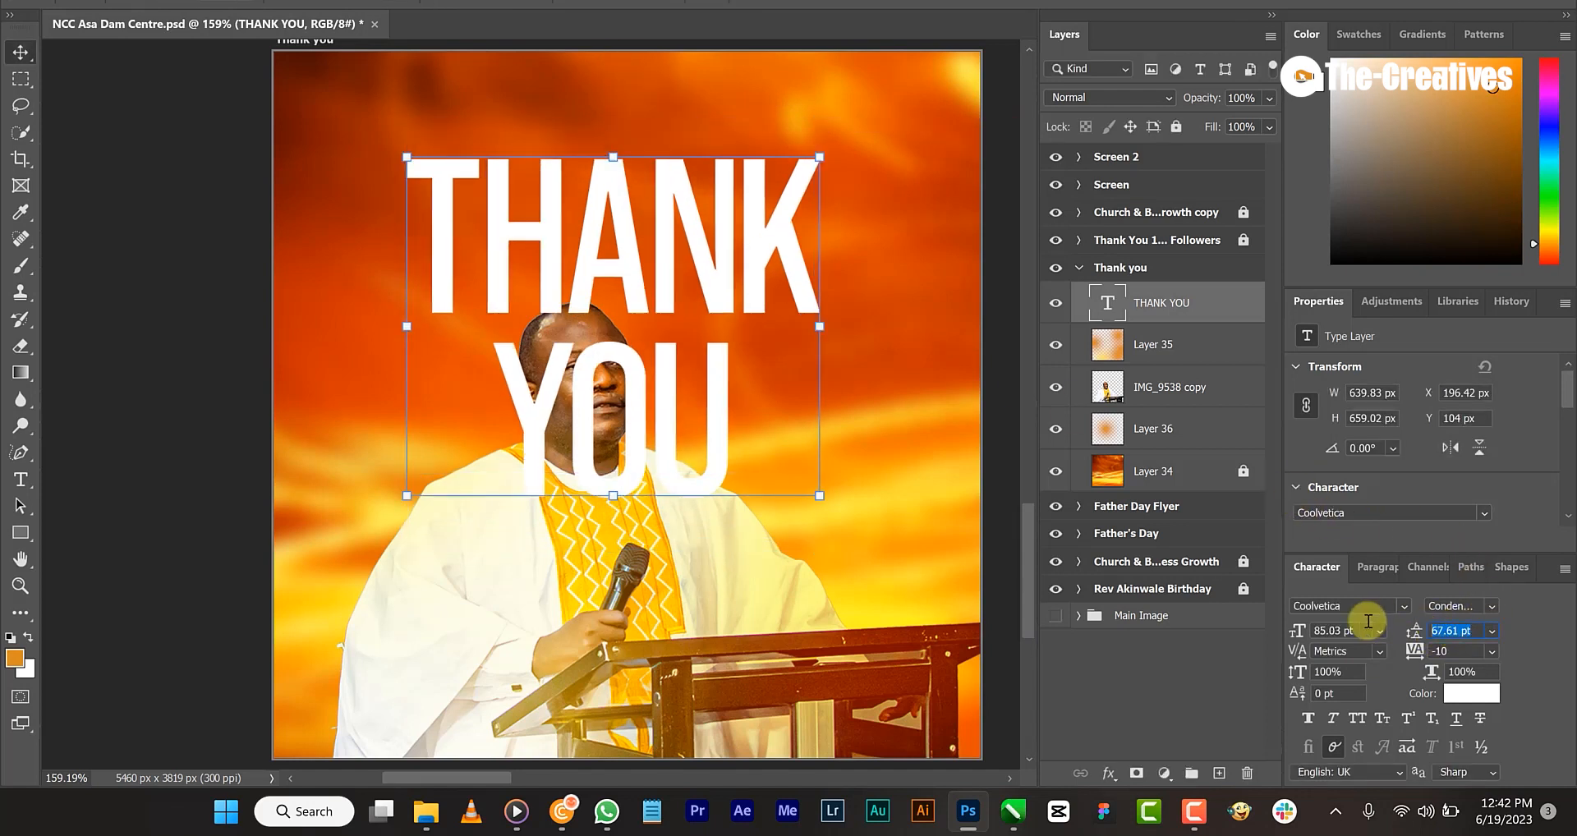
pyautogui.write('60')
pyautogui.press('Return')
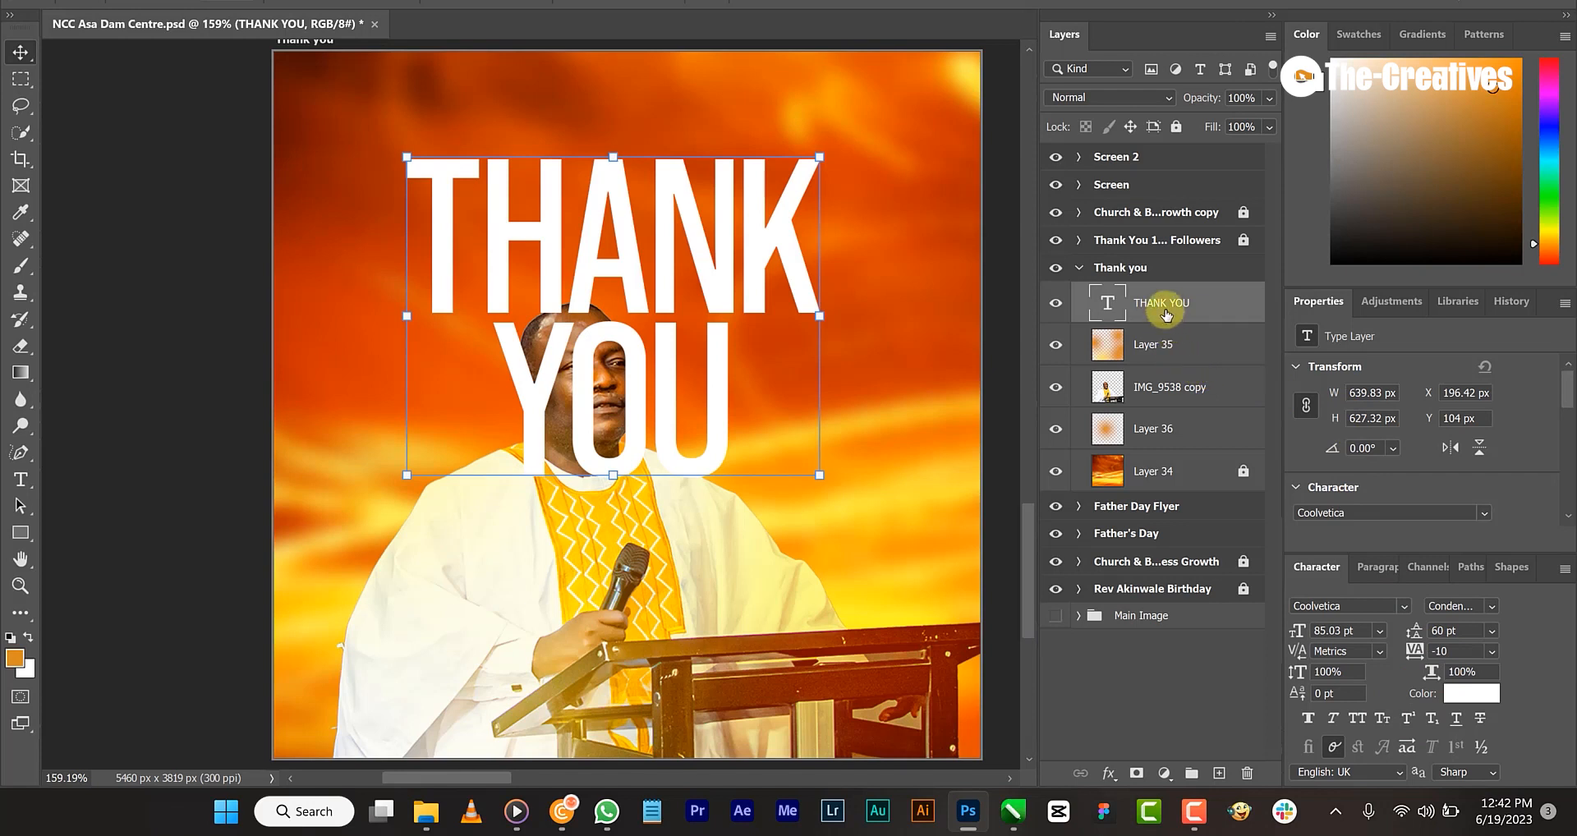
# - Move the THANK YOU heading layer behind the man's cutout and lock the orange glow on Layer 35
pyautogui.moveTo(1166, 310); pyautogui.dragTo(1164, 412)
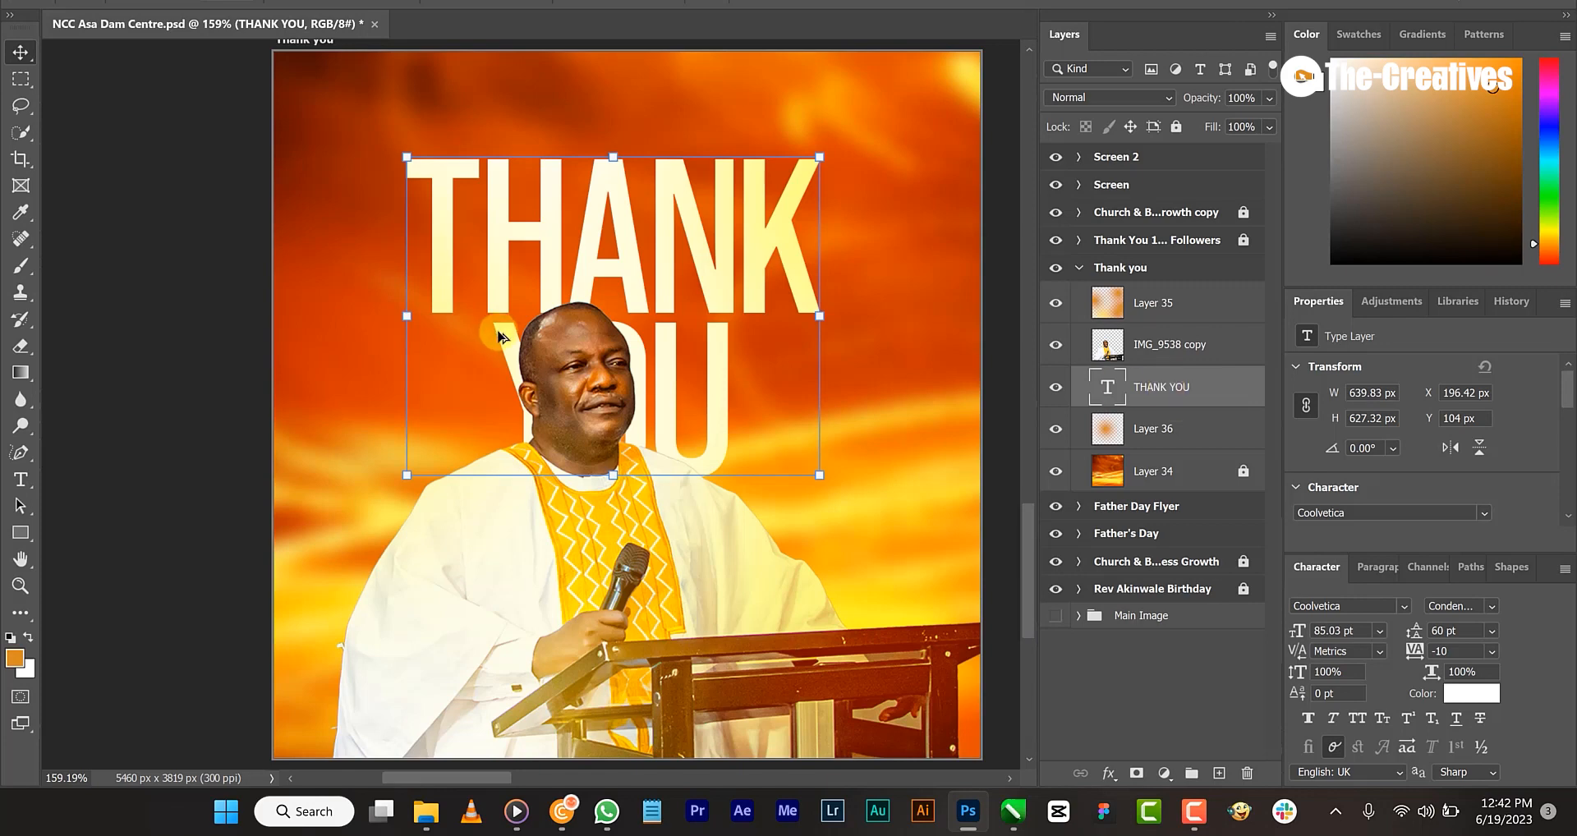
pyautogui.keyDown('alt'); pyautogui.scroll(-3, 499, 336); pyautogui.keyUp('alt')
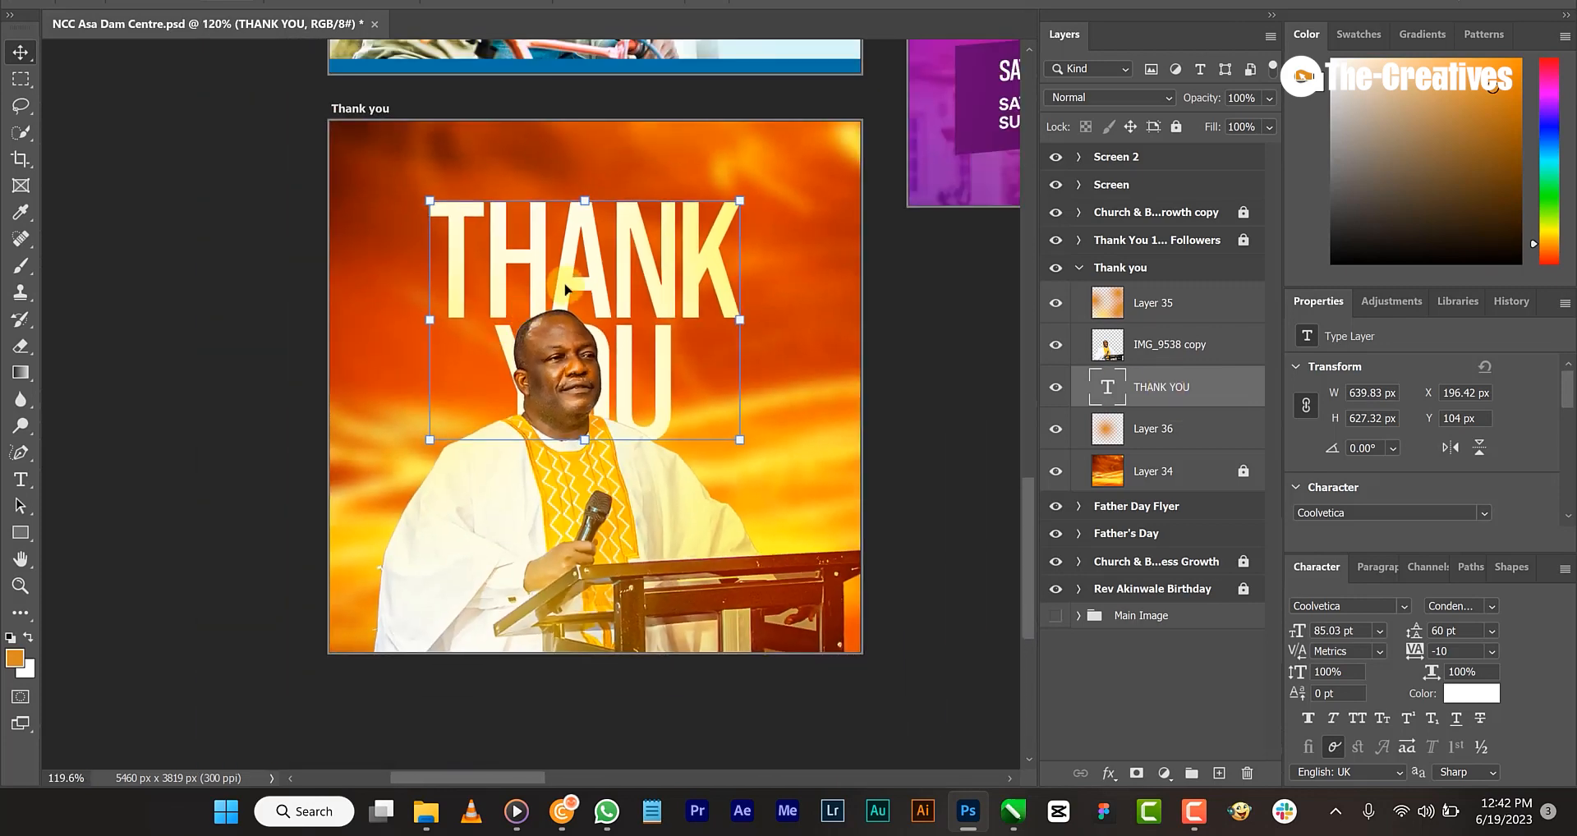
pyautogui.click(579, 215)
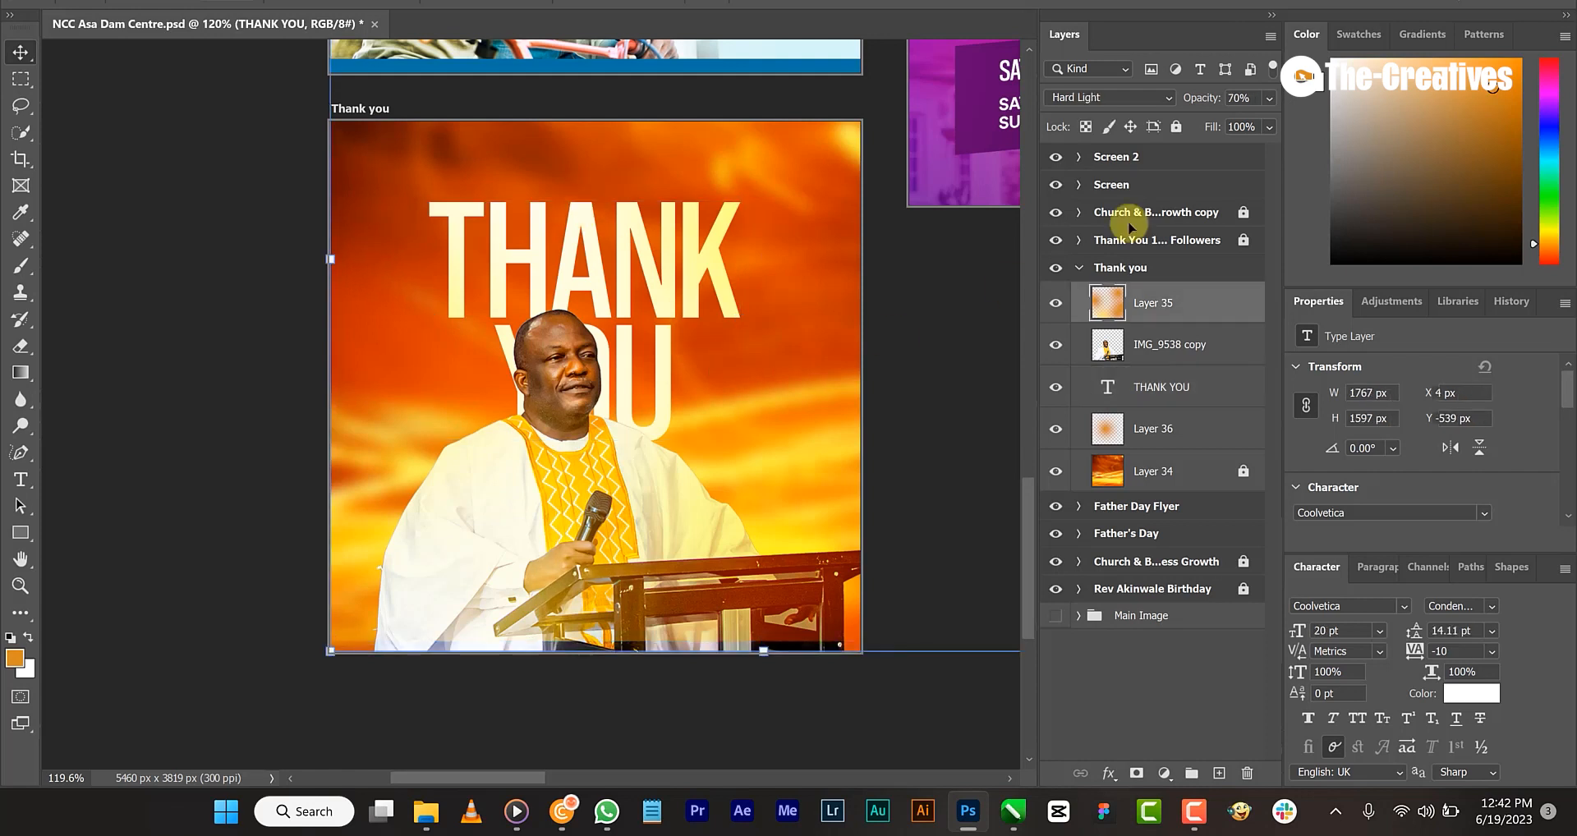
pyautogui.click(1177, 126)
# - Move the THANK YOU heading up and left to about X 107 px, Y 52 px, and save the document
pyautogui.click(627, 212)
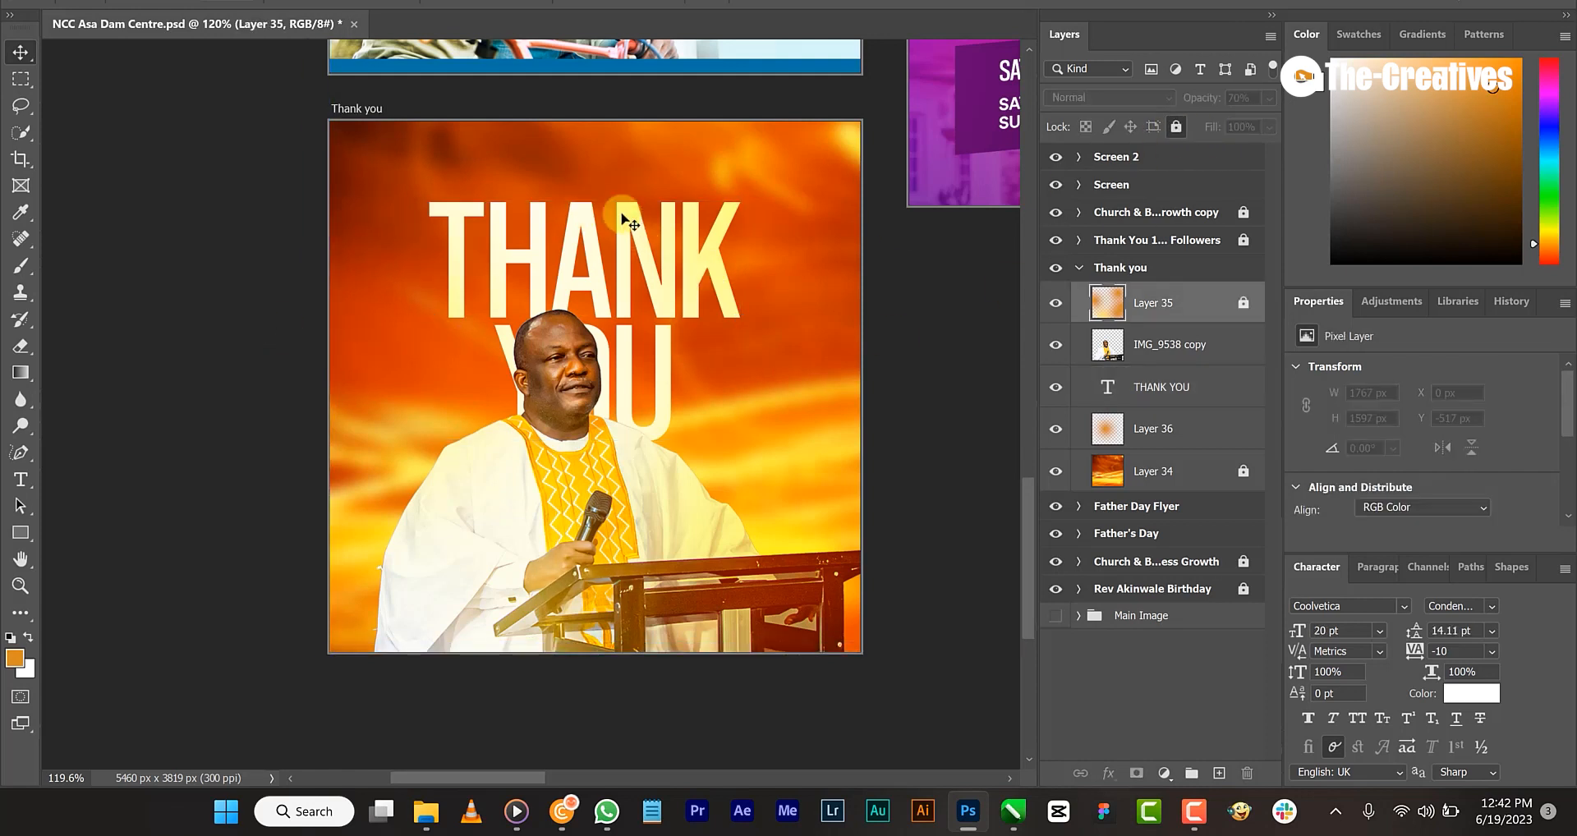
pyautogui.moveTo(618, 218); pyautogui.dragTo(580, 201)
pyautogui.scroll(3, 598, 280)
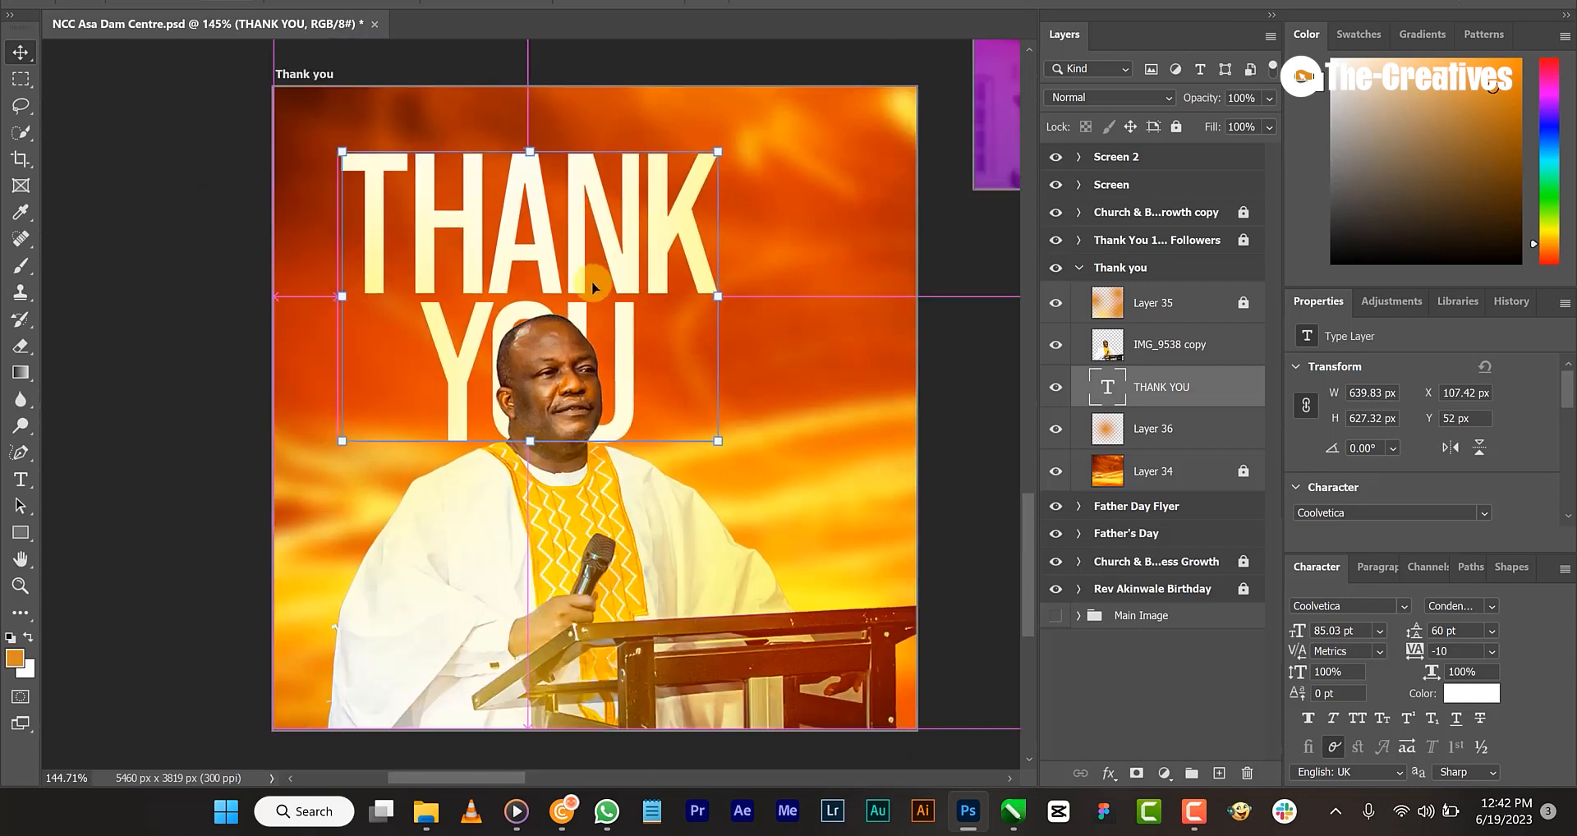
pyautogui.hotkey('ctrl', 's')
pyautogui.scroll(1, 558, 348)
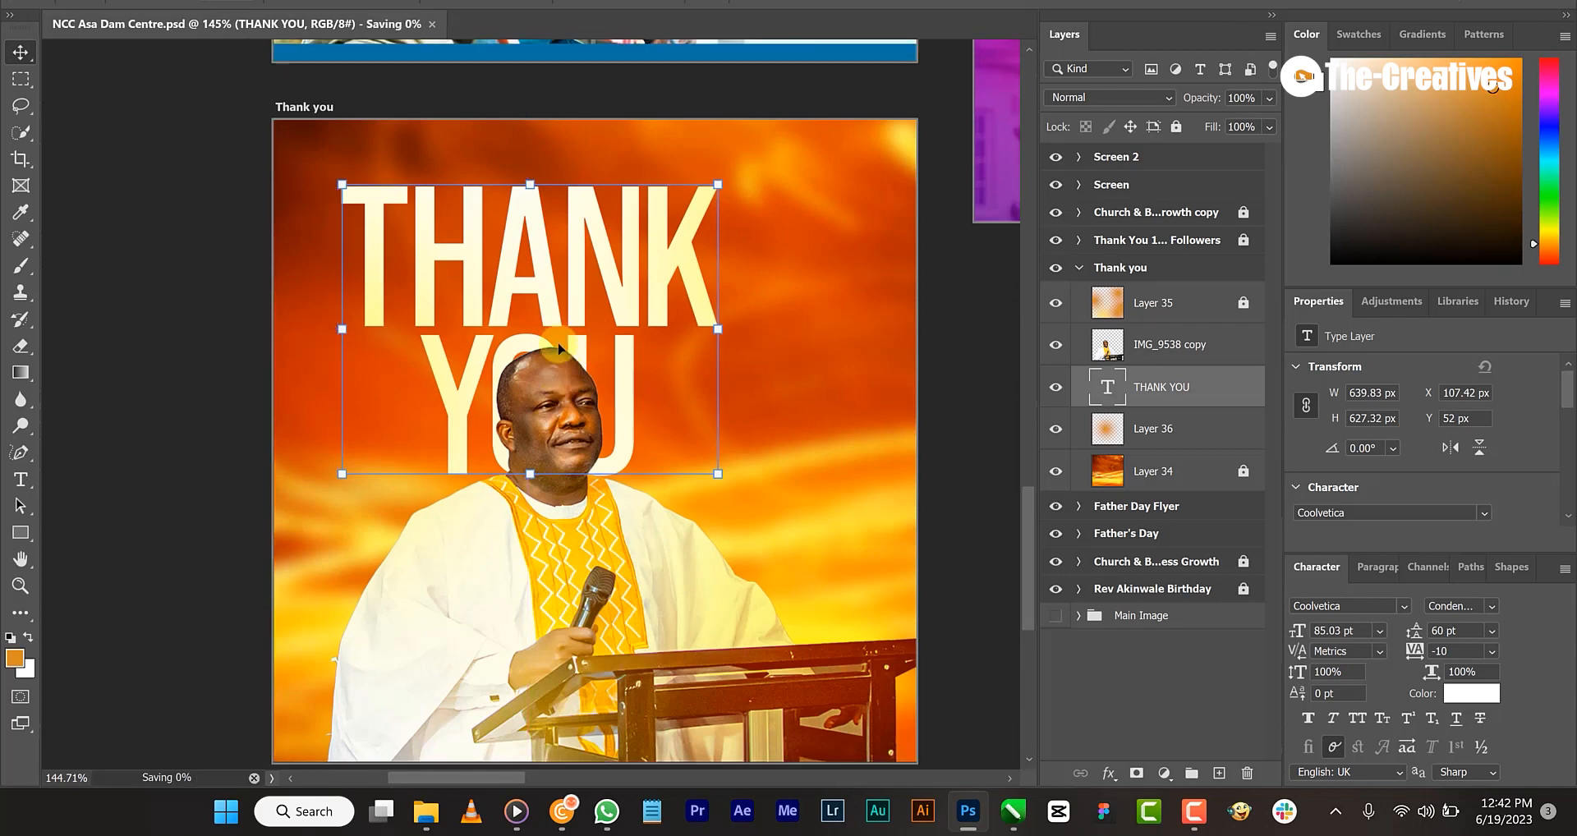
pyautogui.scroll(1, 593, 407)
pyautogui.scroll(-1, 593, 406)
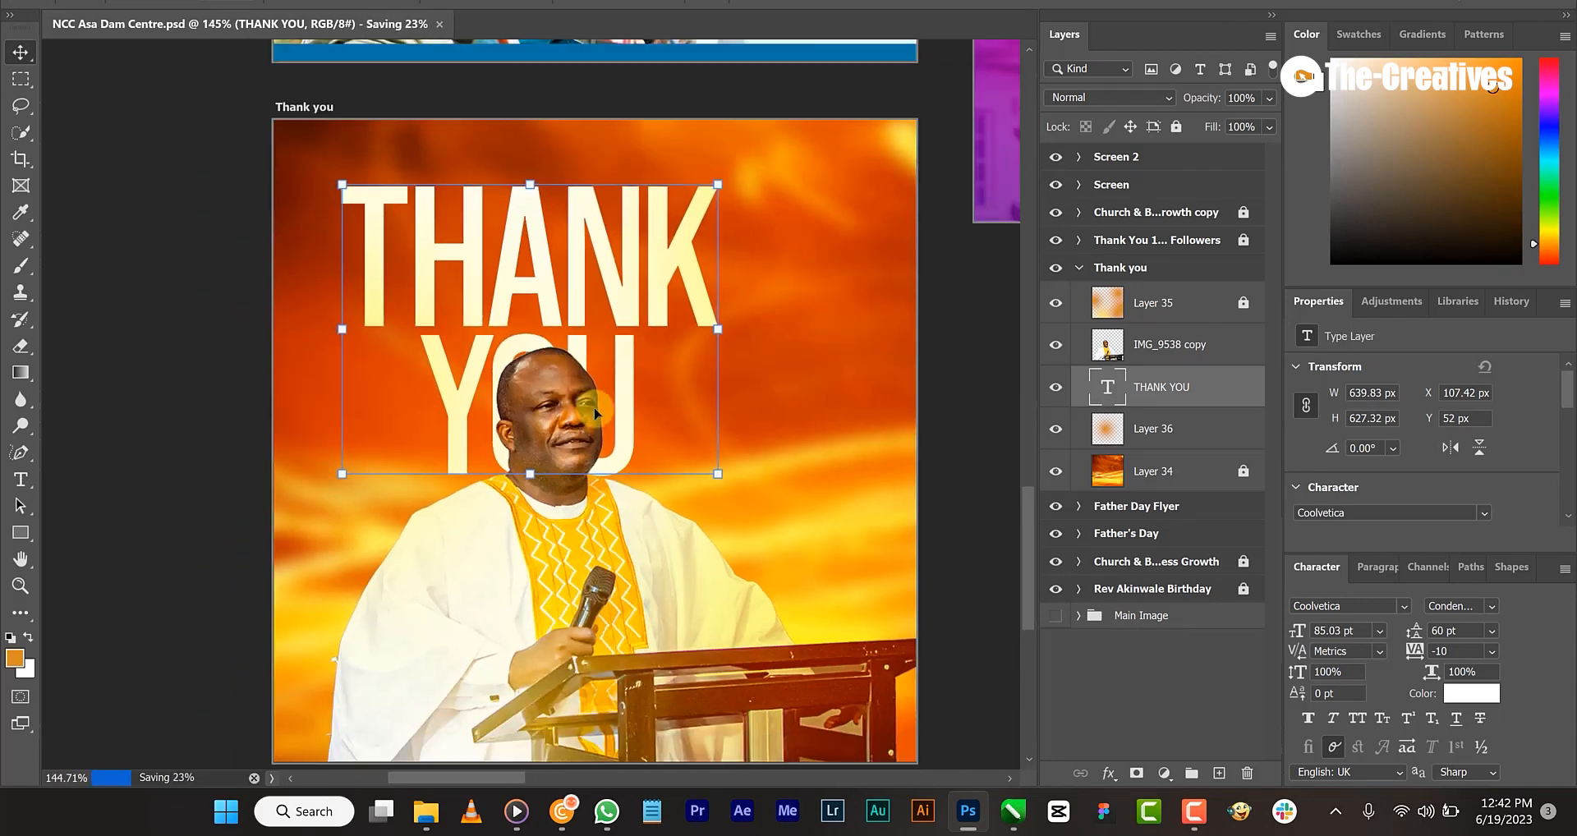
# - Set the THANK YOU heading's tracking to -20 and shift it right to about X 134.5 px
pyautogui.moveTo(596, 389); pyautogui.dragTo(597, 372)
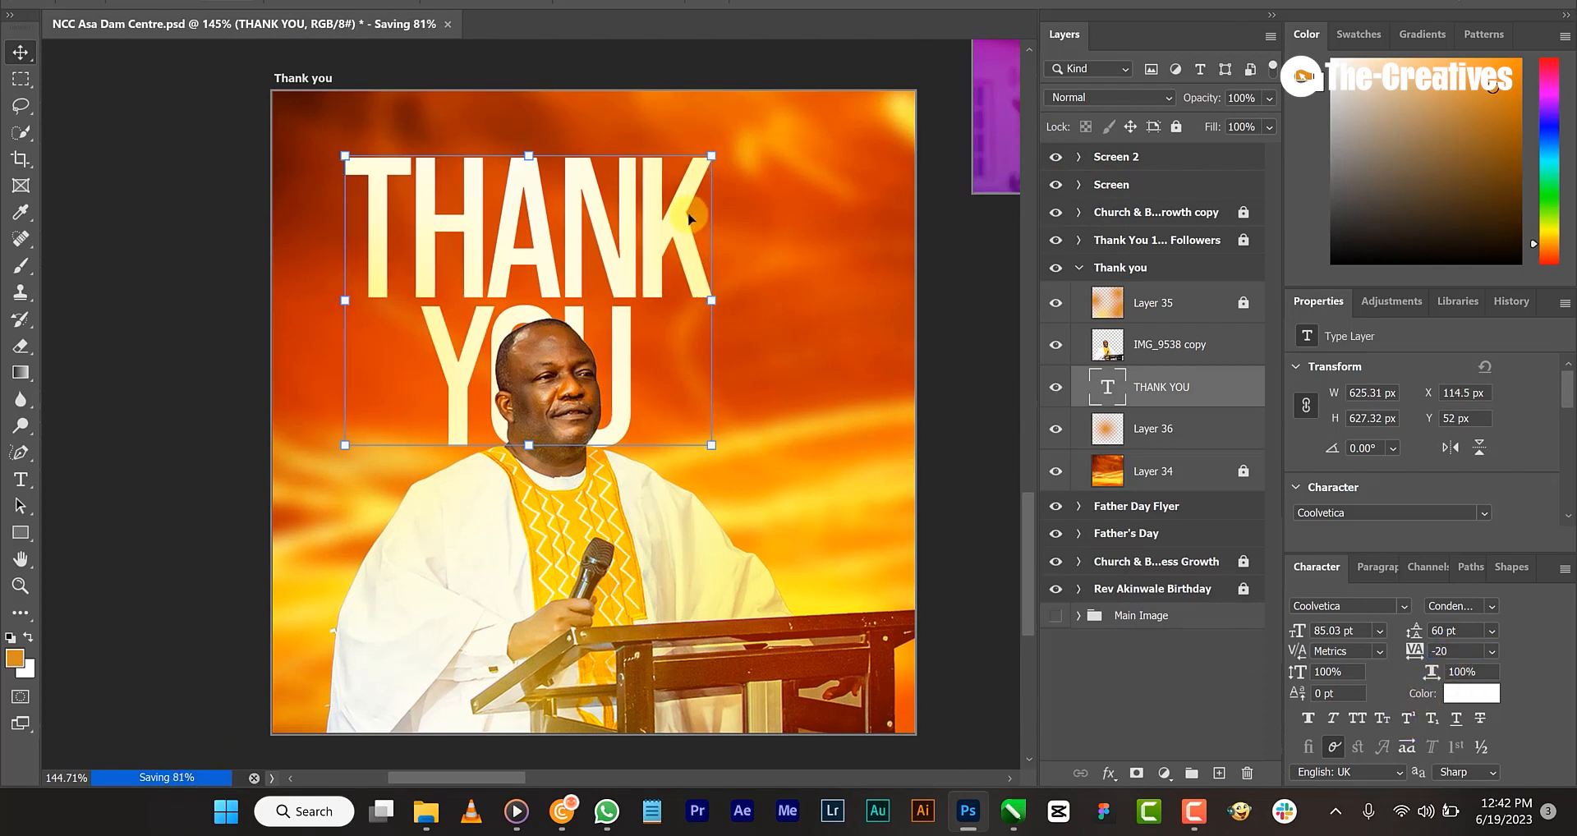
pyautogui.moveTo(673, 211); pyautogui.dragTo(706, 212)
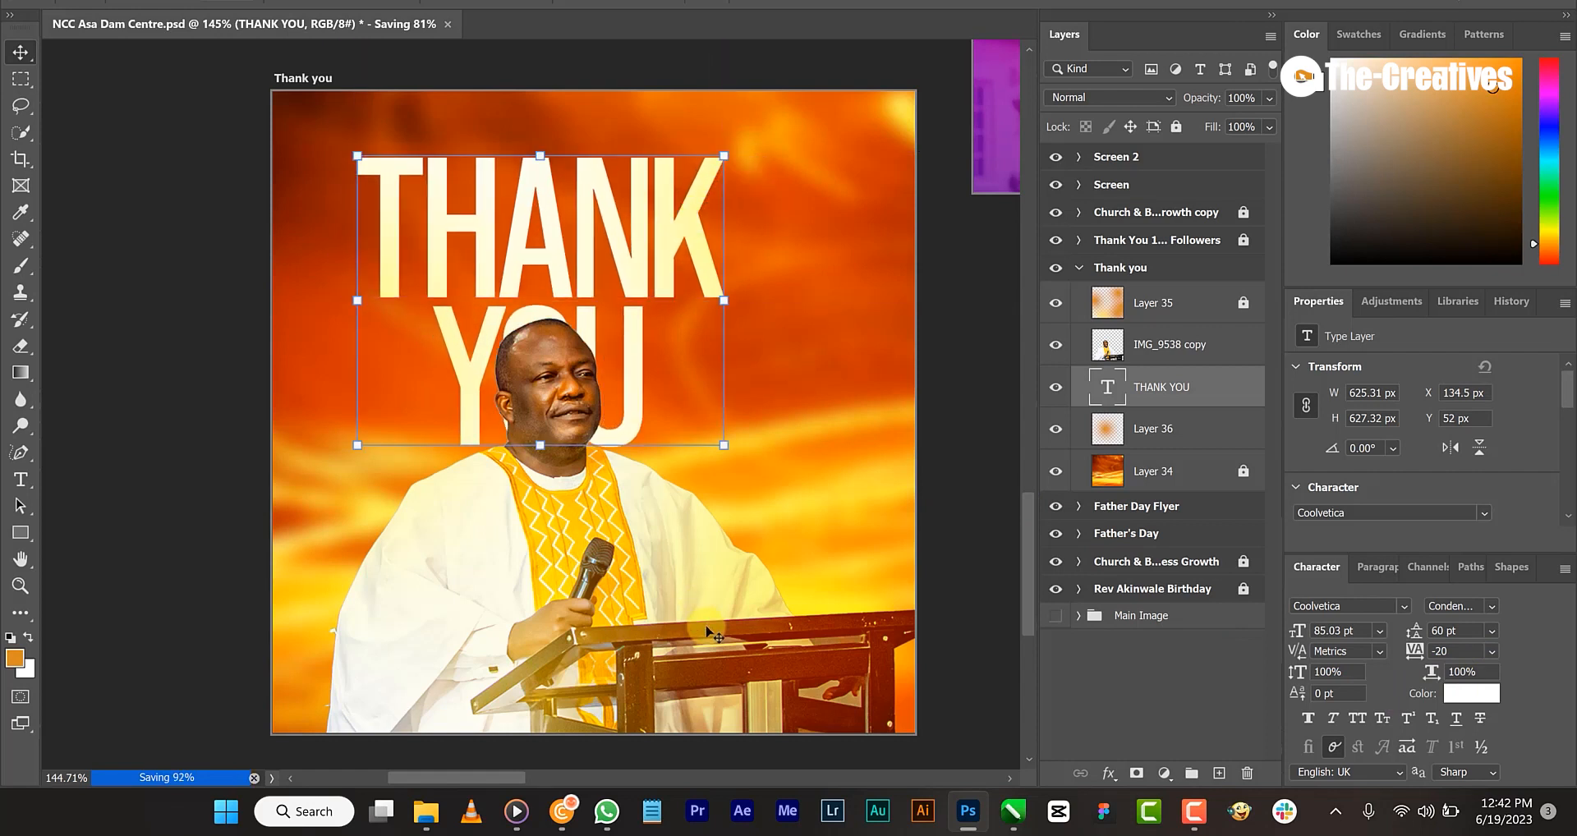
# - Lock the man's cutout layer IMG_9538 copy and the glow on Layer 36
pyautogui.click(706, 632)
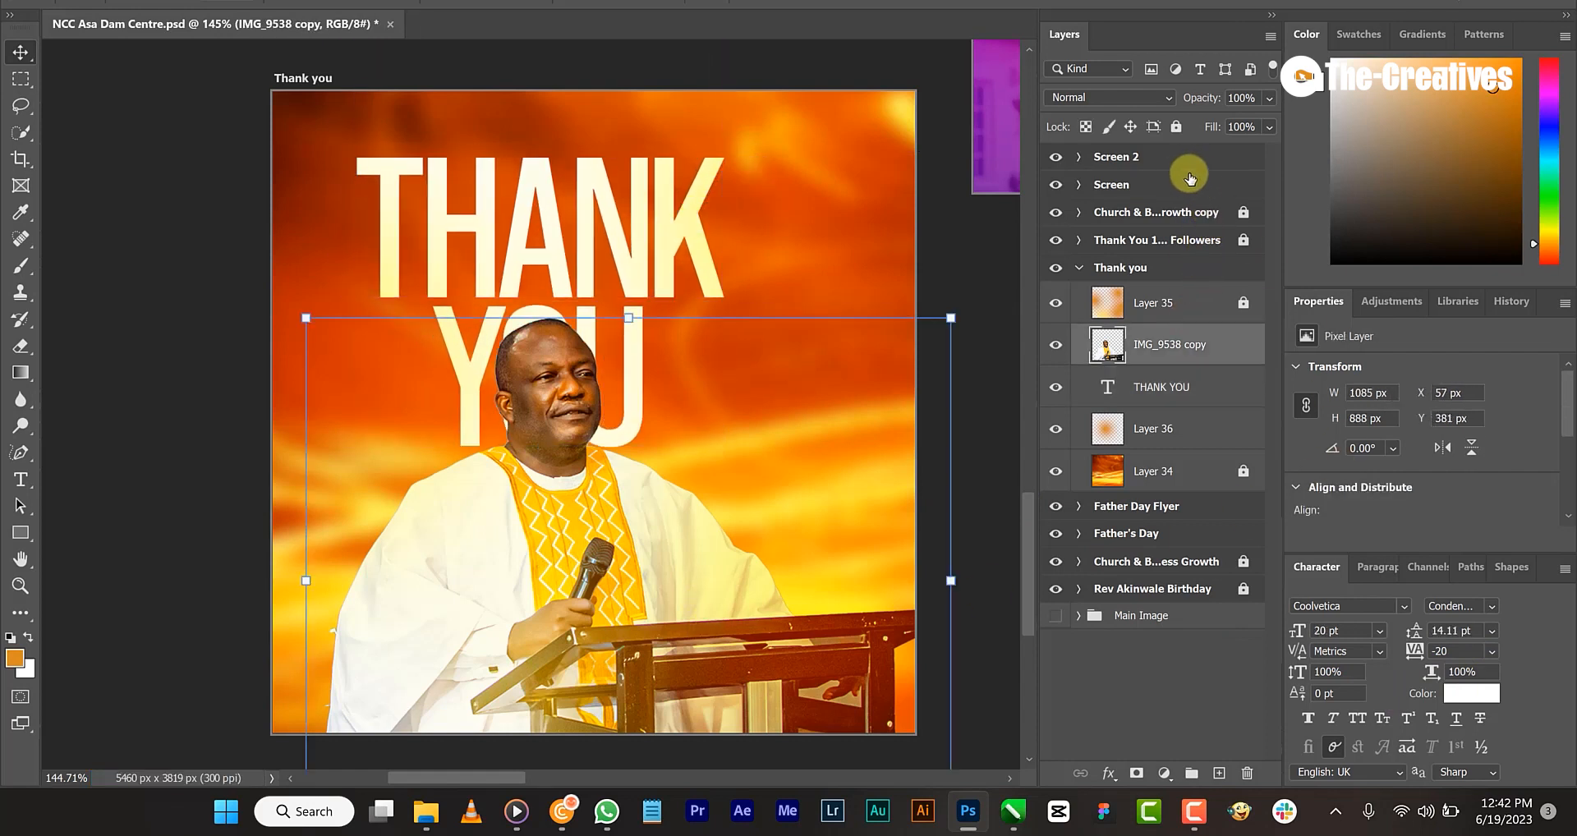
pyautogui.click(1176, 127)
pyautogui.click(1159, 428)
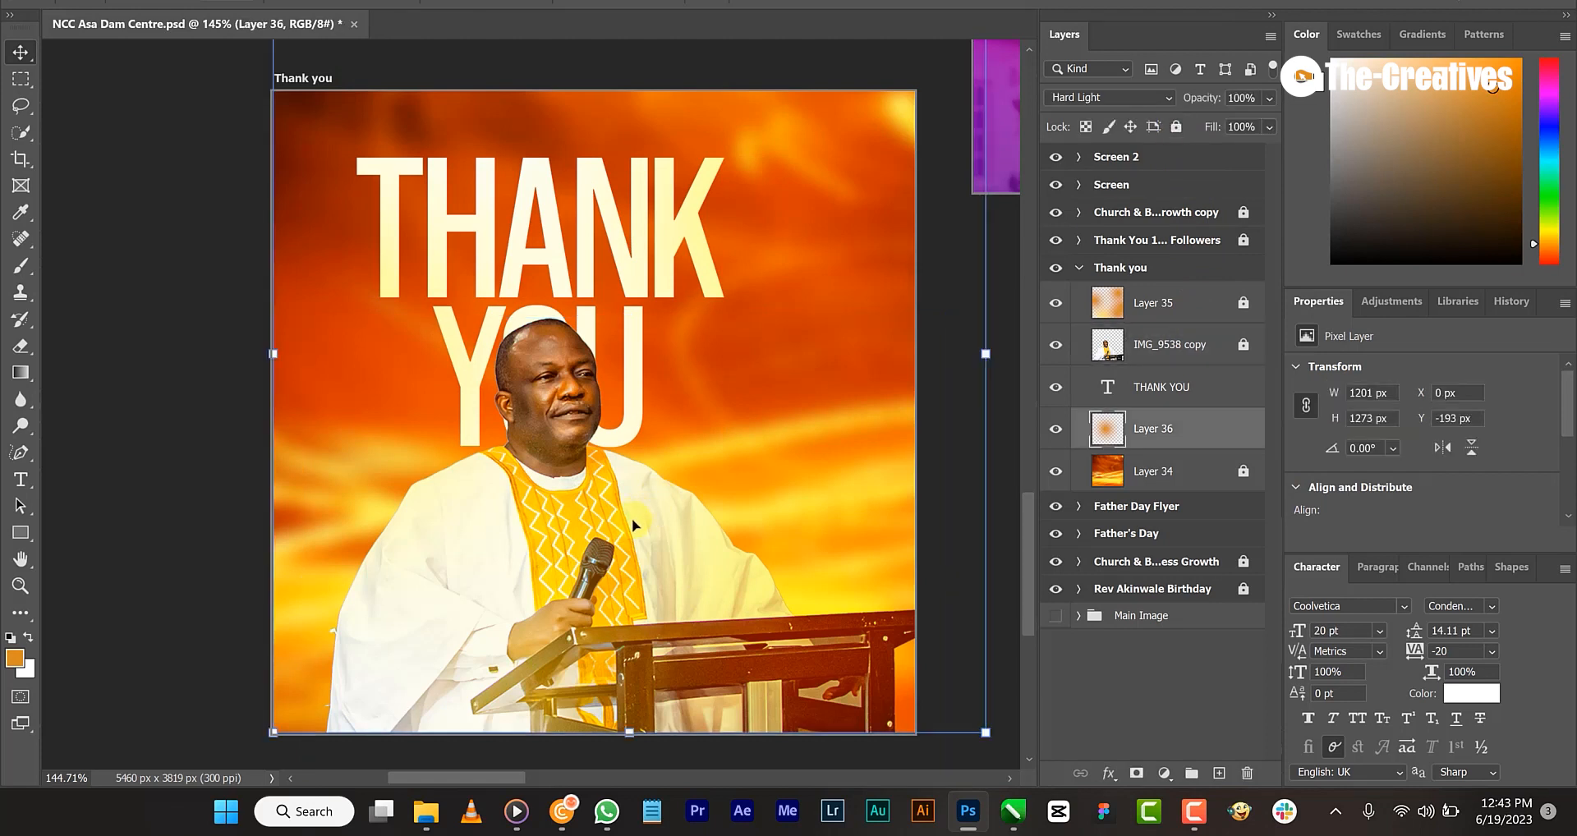
pyautogui.click(1176, 127)
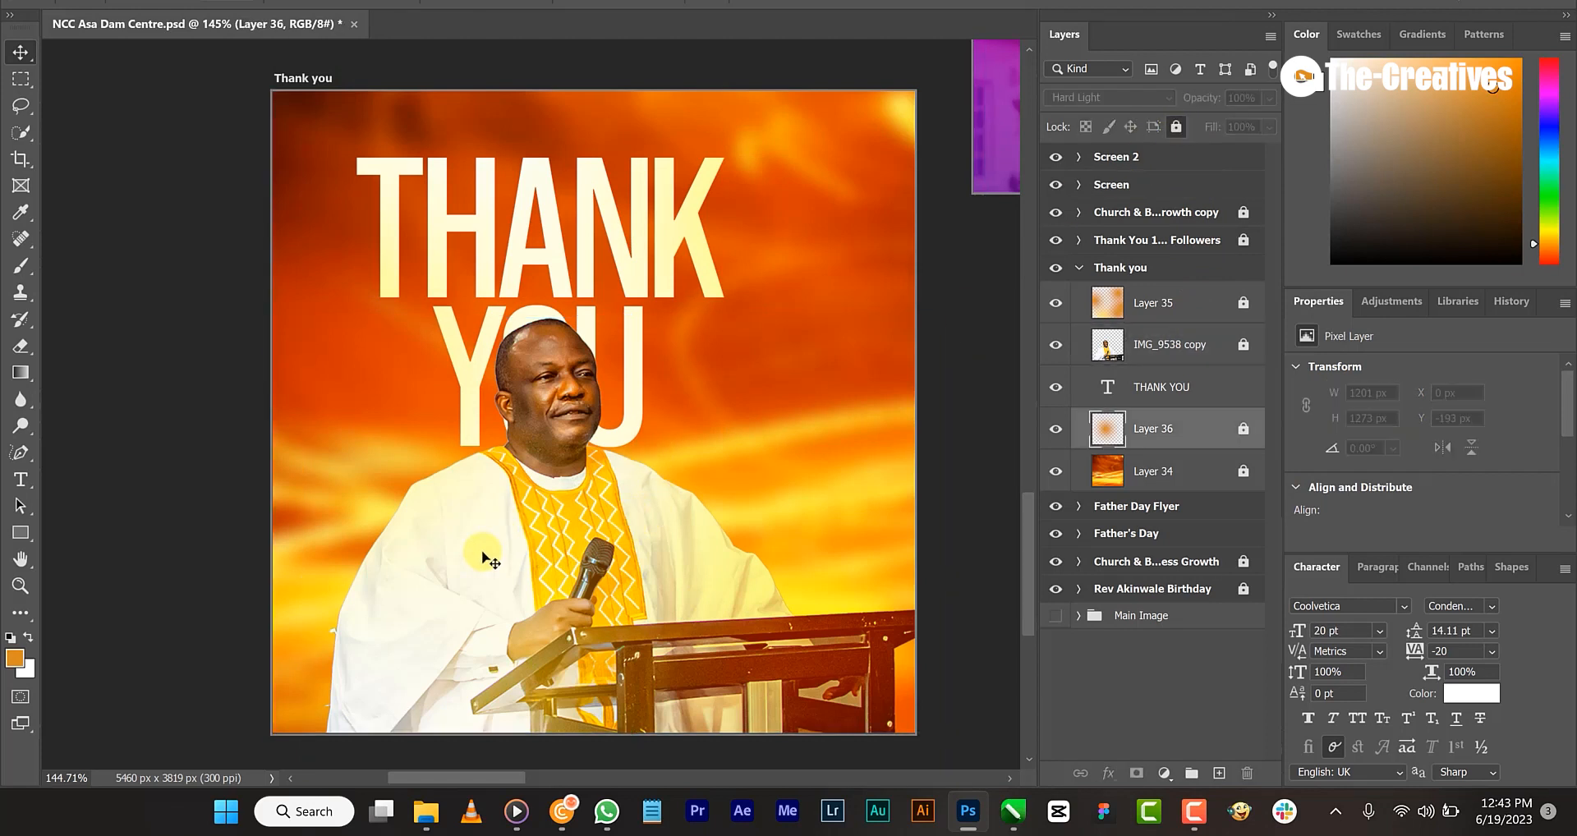
# - Shift the man's cutout slightly left to about X 42 px and lock its layer again
pyautogui.click(1275, 426)
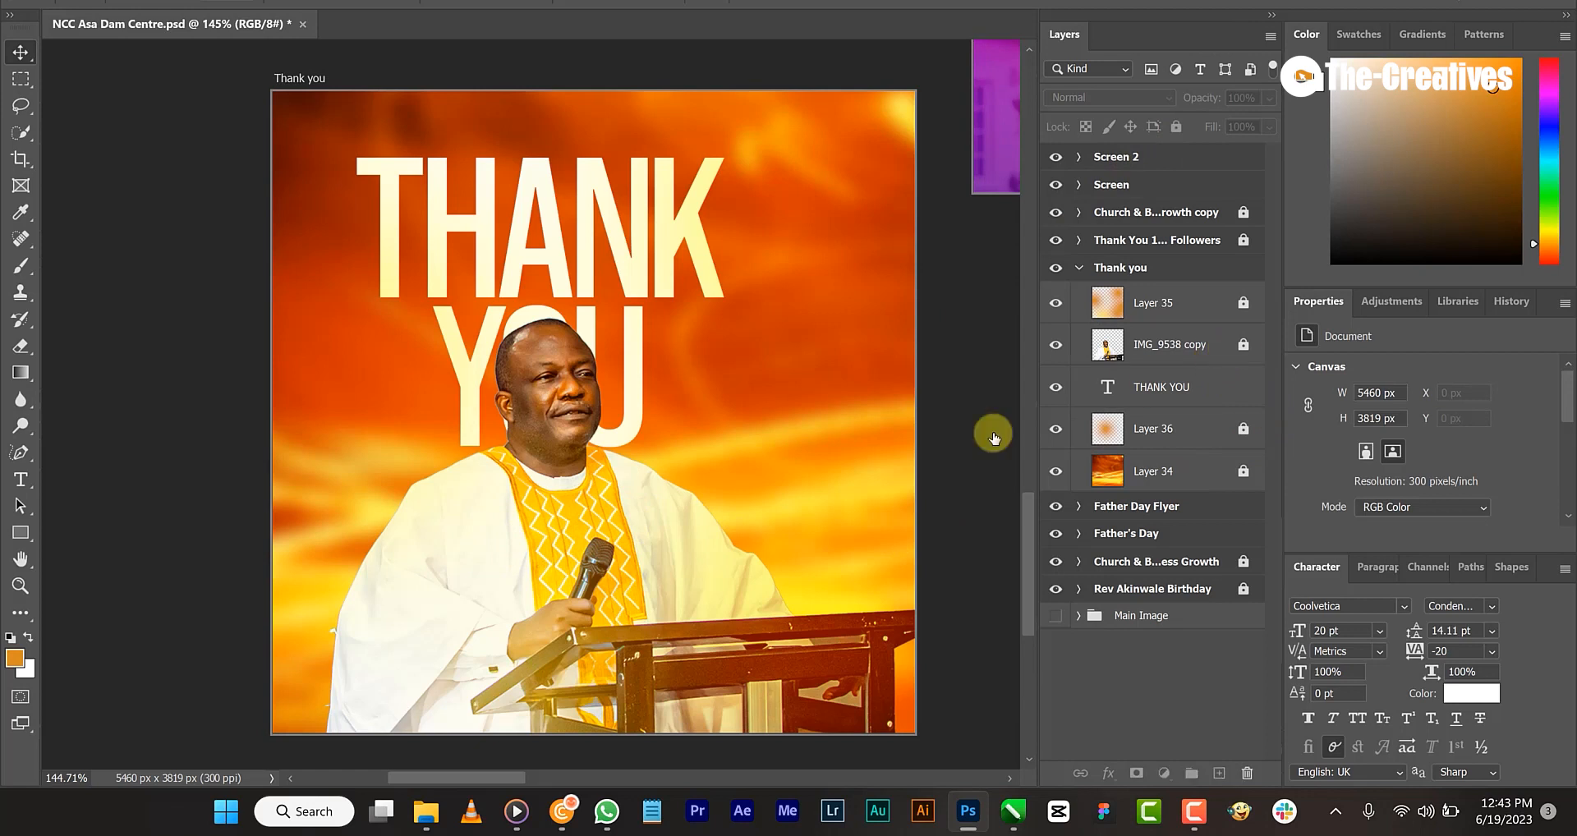
pyautogui.moveTo(578, 549); pyautogui.dragTo(569, 555)
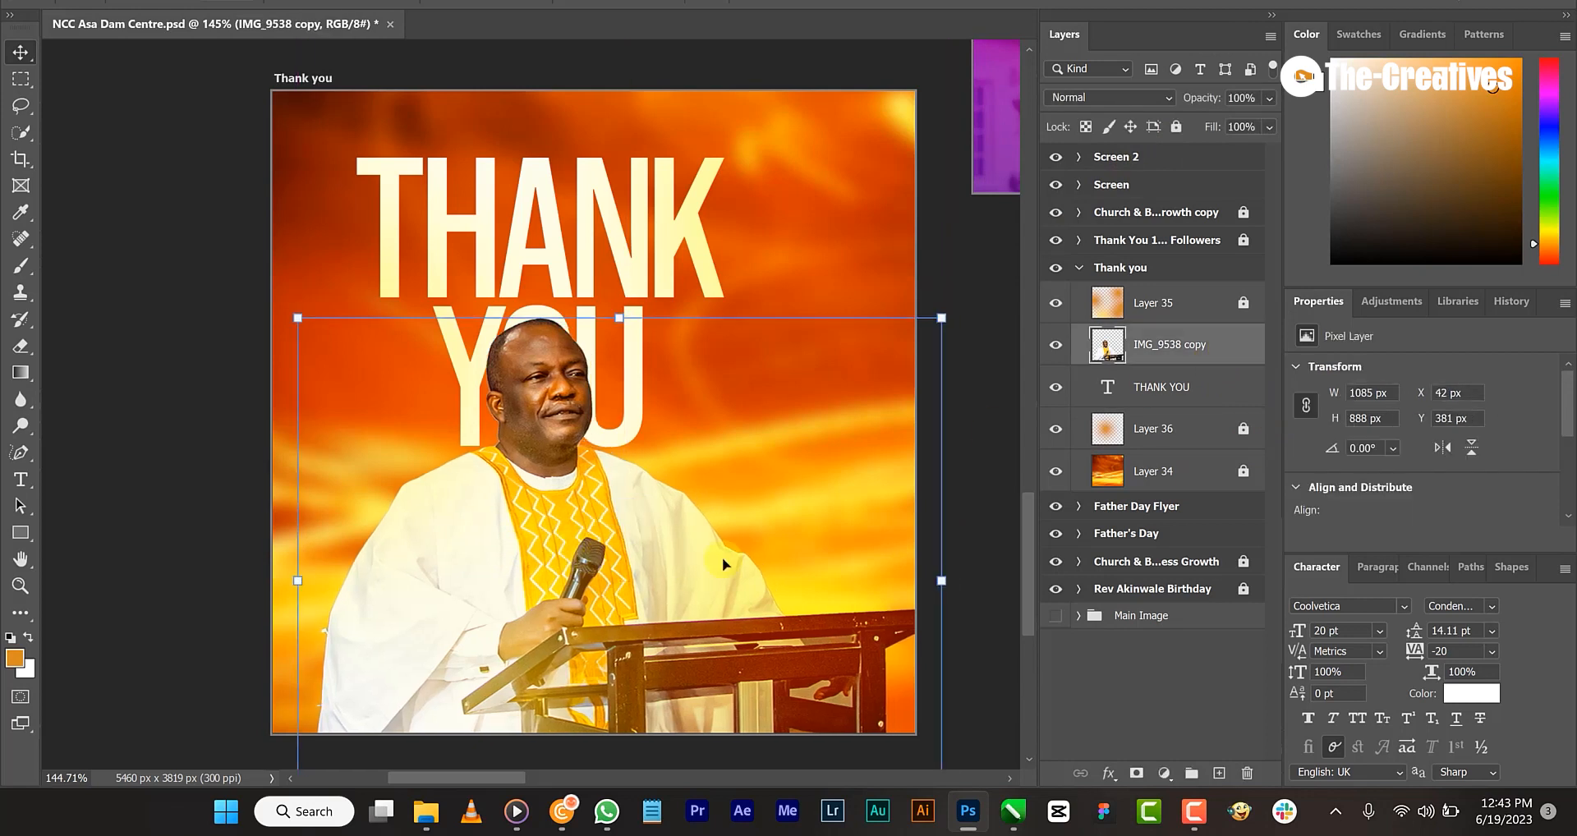
pyautogui.click(1178, 125)
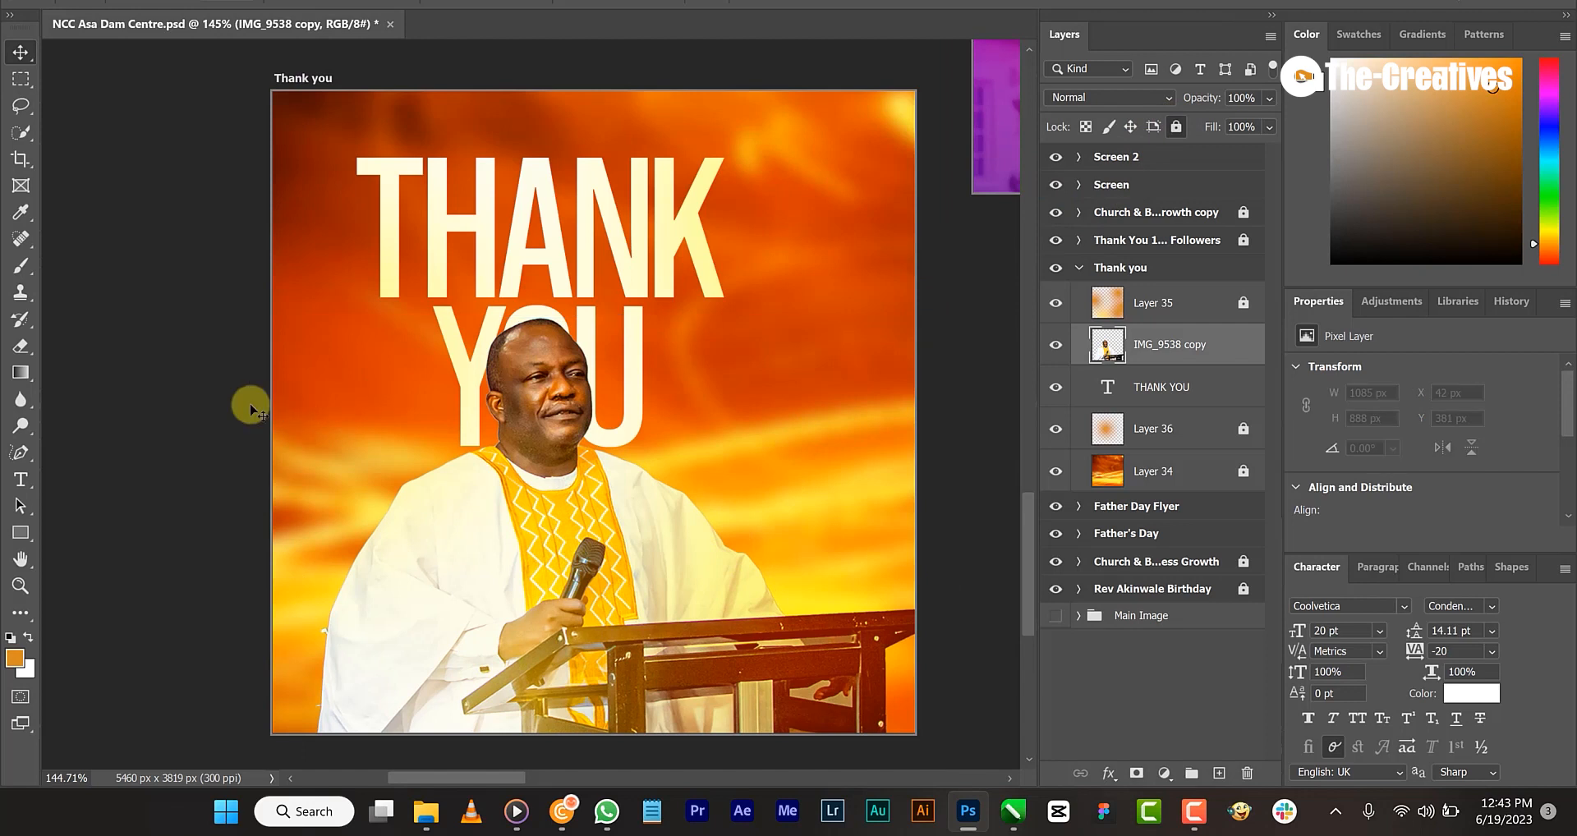
# - Add a 20 pt text line reading Sir to the right of the man's head
pyautogui.click(588, 223)
pyautogui.click(588, 223)
pyautogui.click(141, 334)
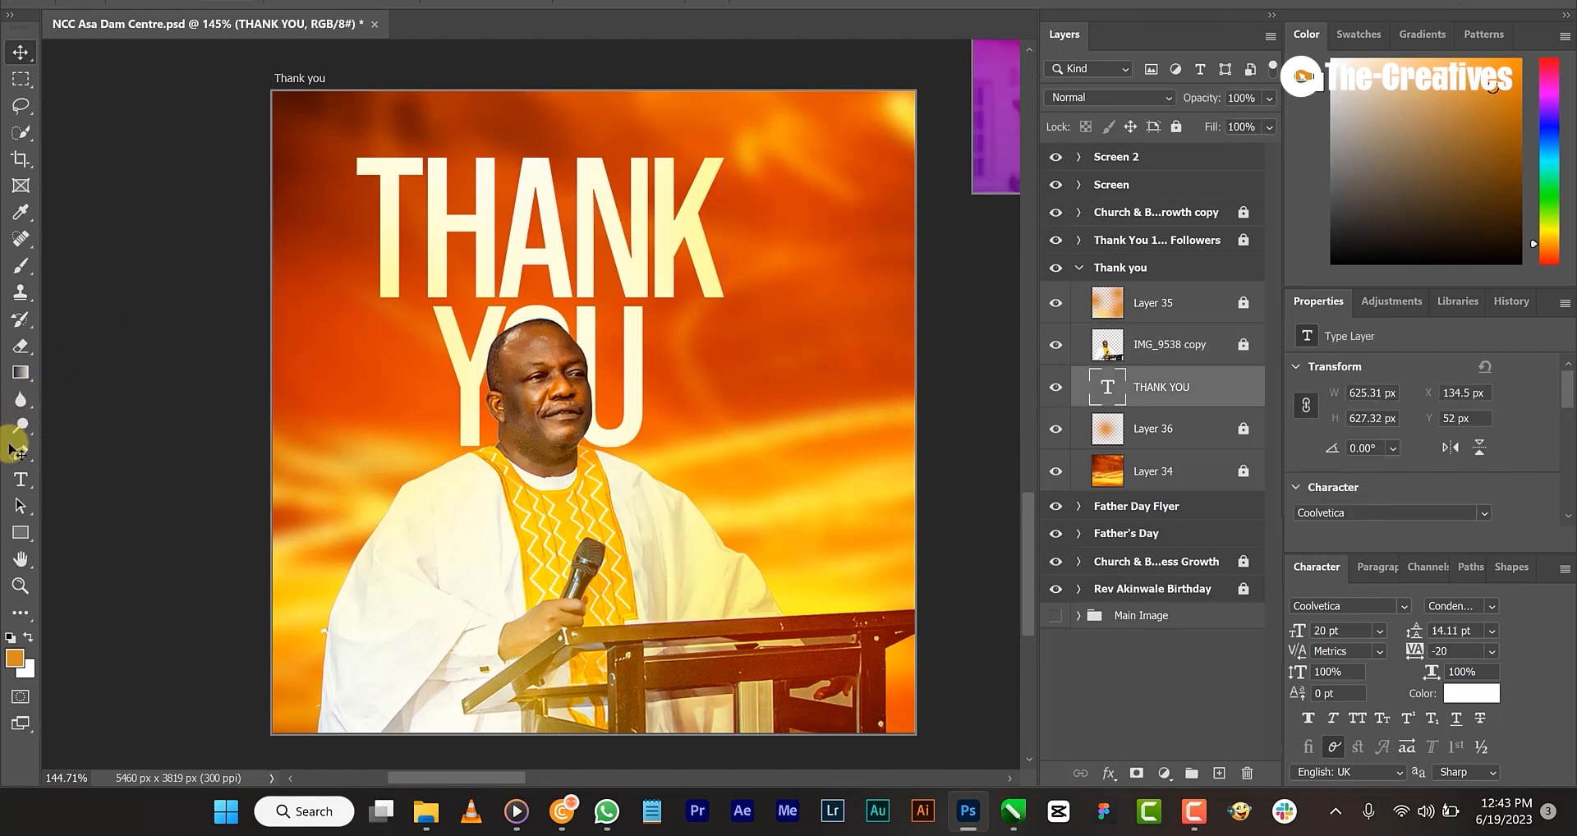
pyautogui.click(20, 482)
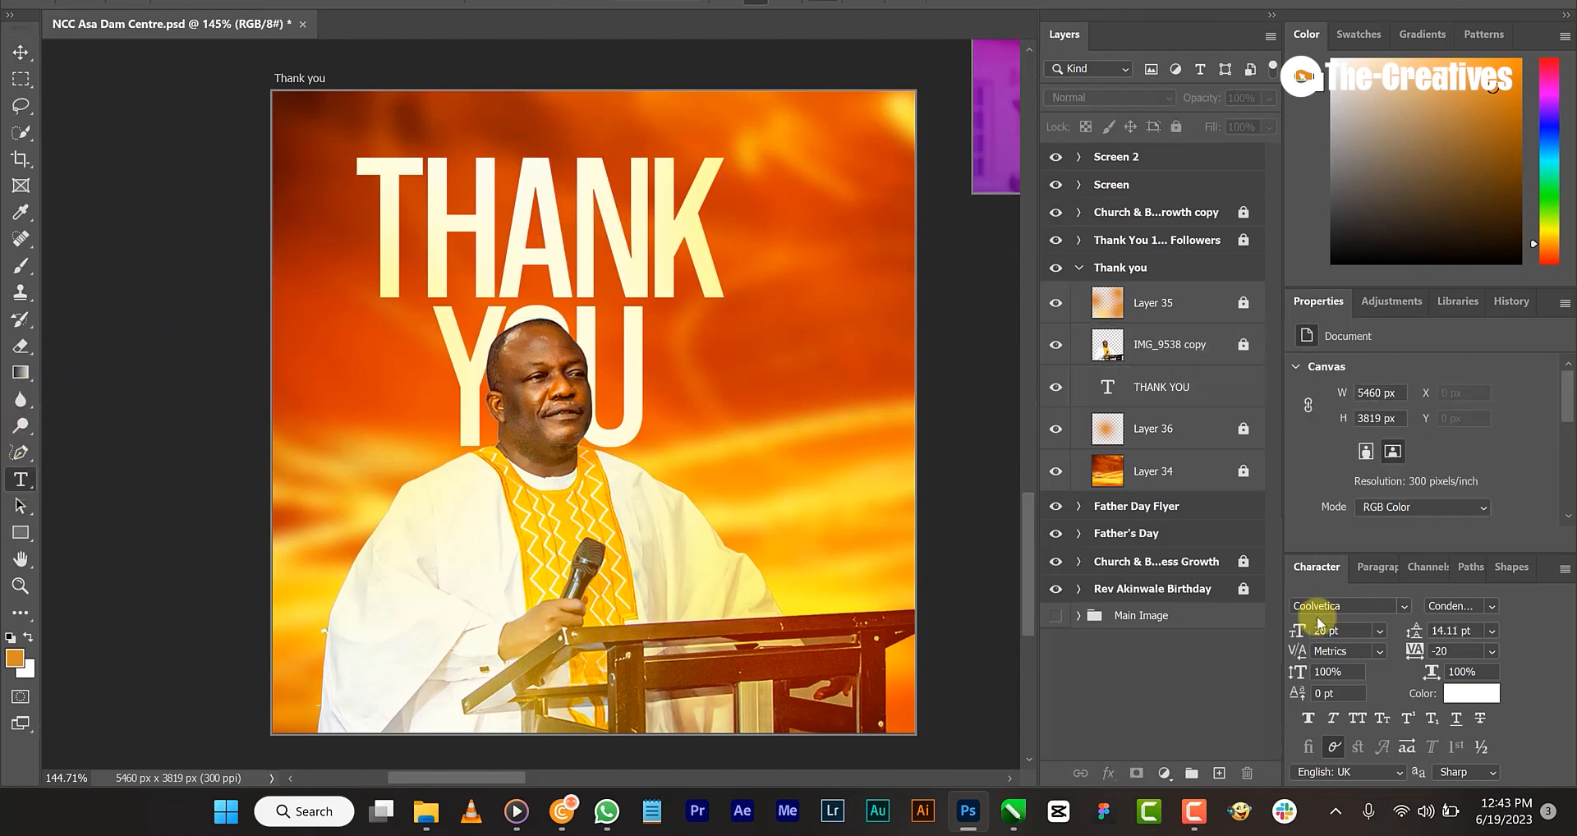
pyautogui.click(764, 413)
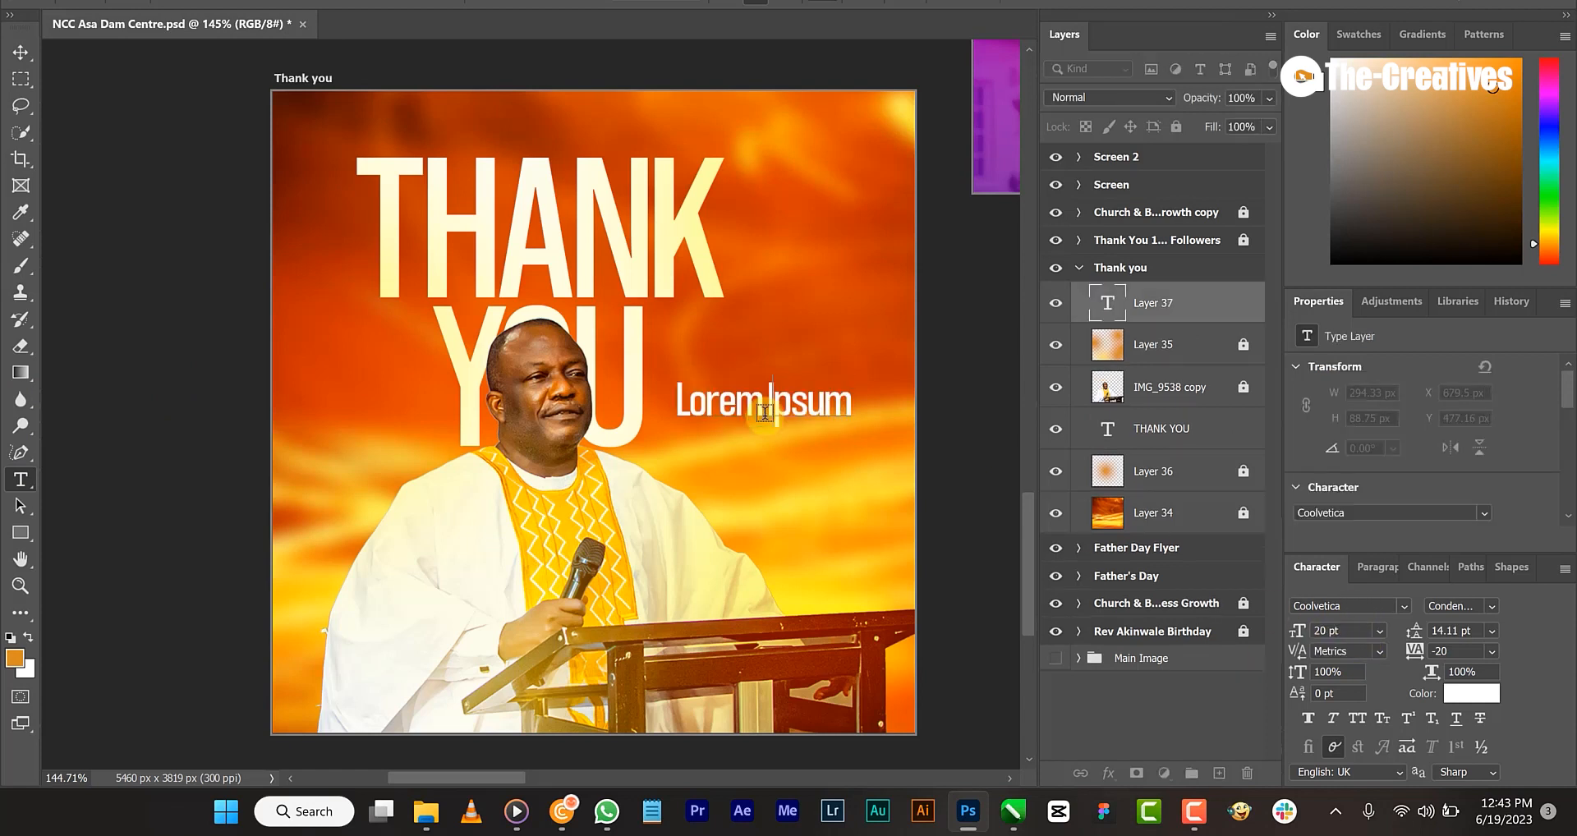
pyautogui.write('Sir')
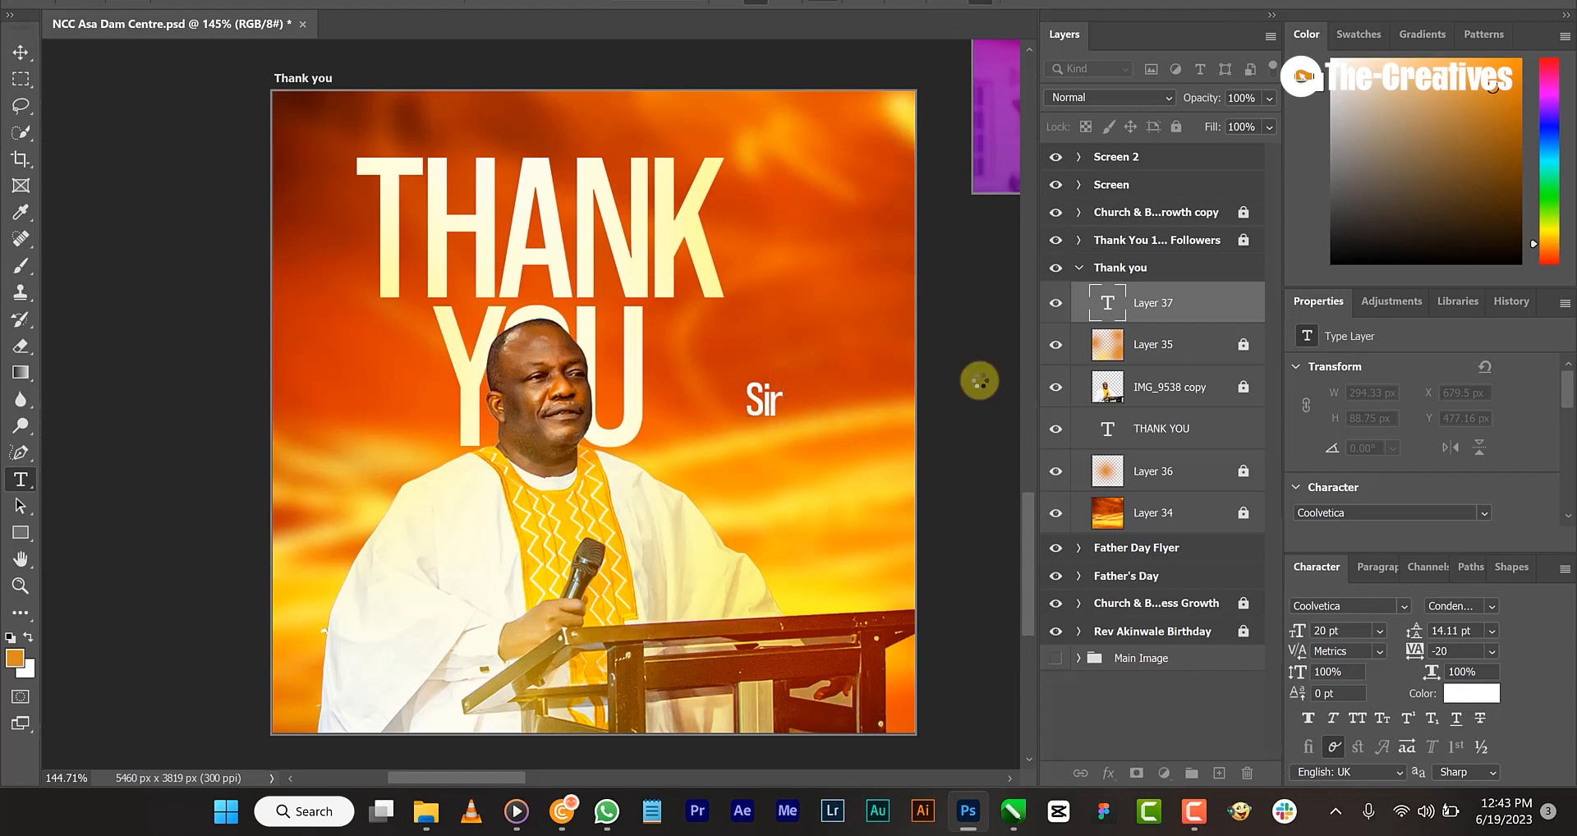
# - Place the Sir text just right of the word YOU and enlarge it to about 27 pt
pyautogui.click(21, 52)
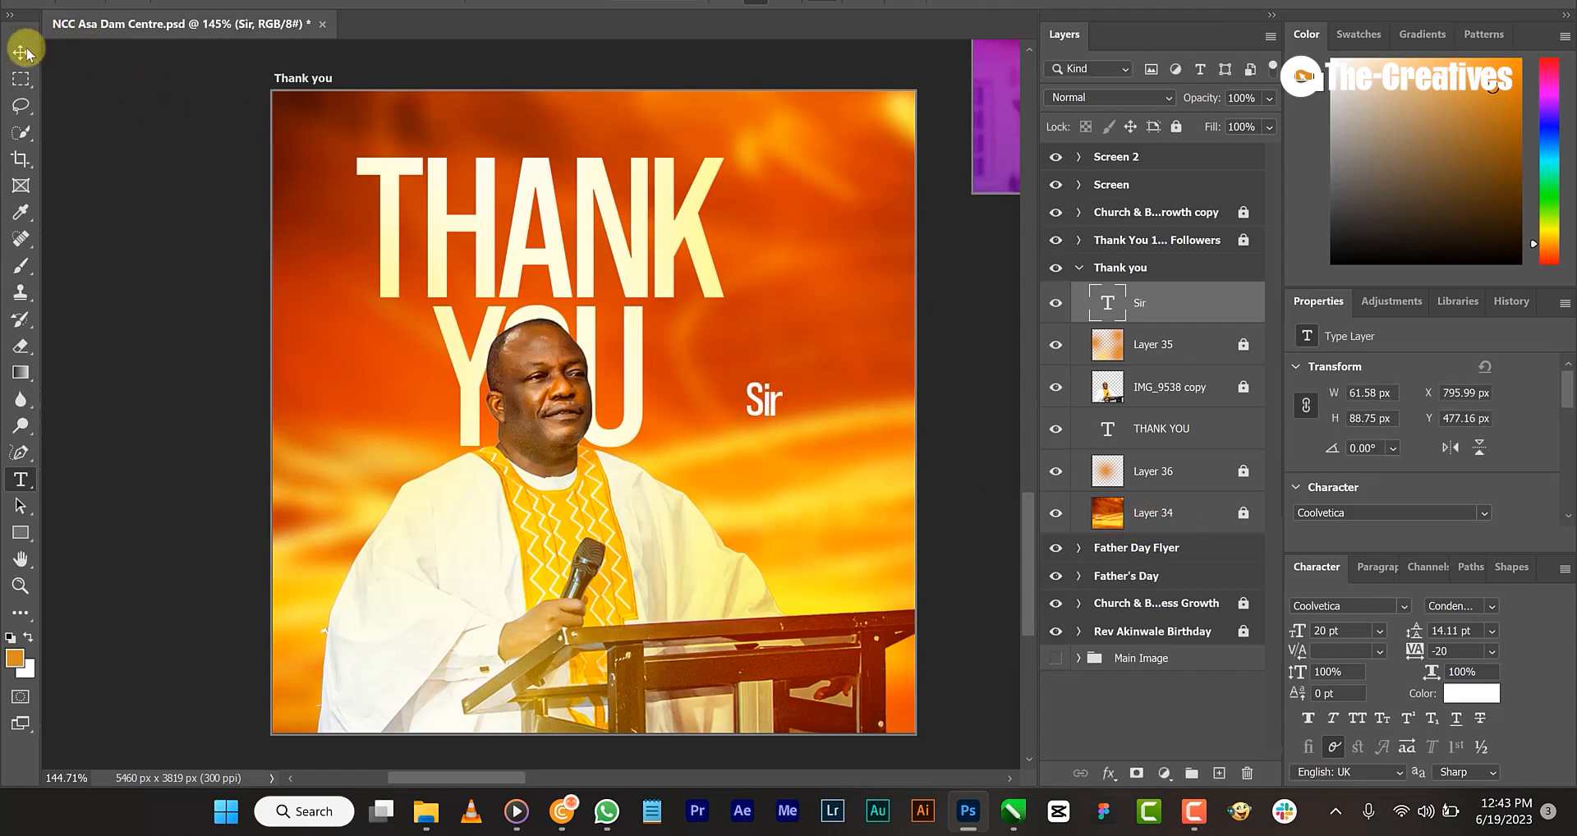
pyautogui.moveTo(767, 438); pyautogui.dragTo(657, 382)
pyautogui.click(1017, 2)
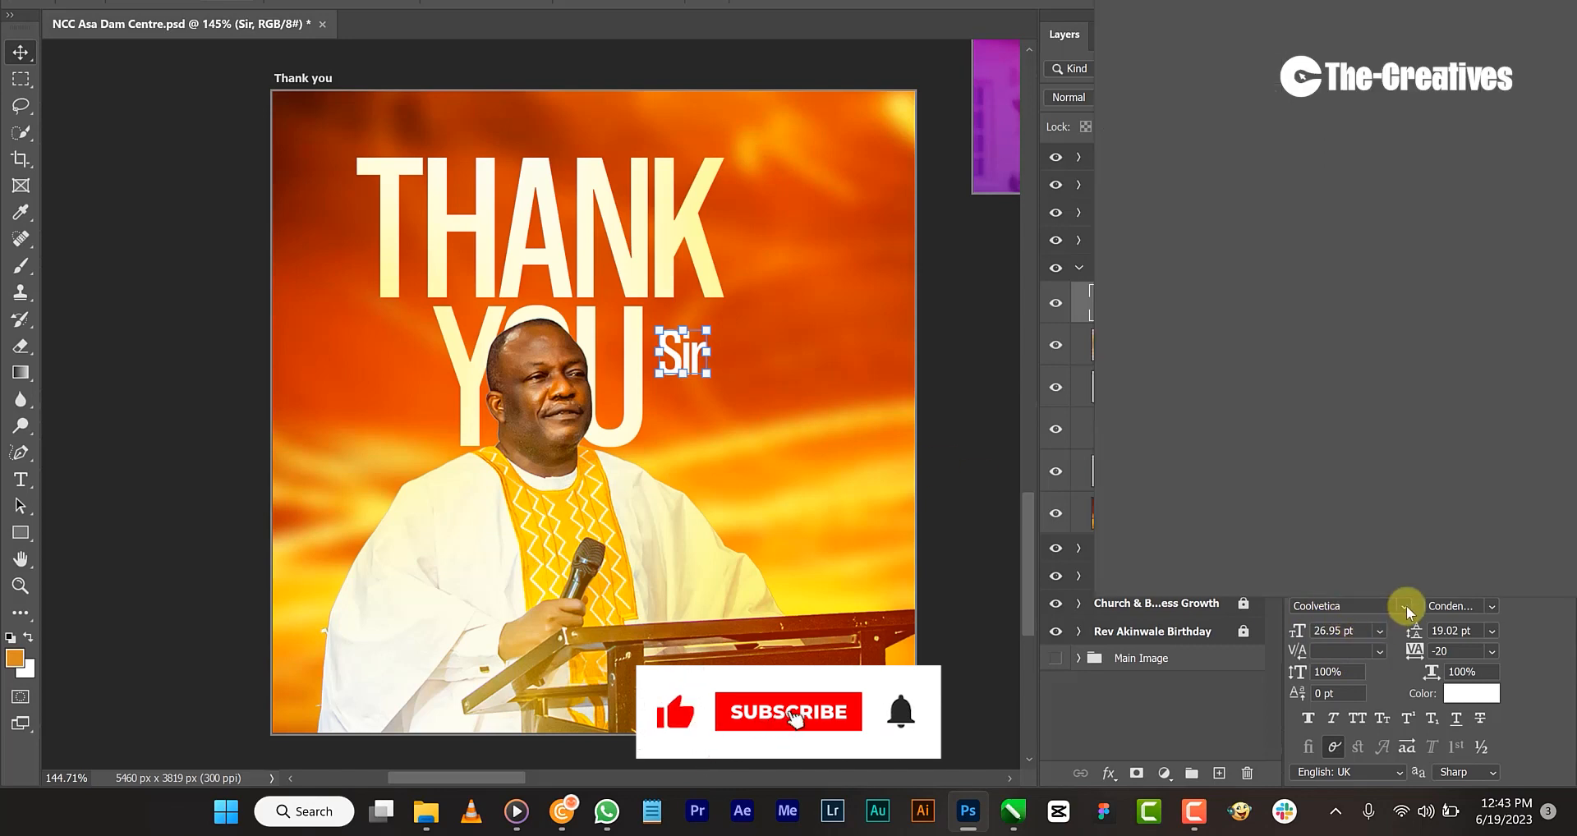
# - Change the Sir text's font to Golden Hopes PERSONAL USE ONLY
pyautogui.click(1404, 608)
pyautogui.write('golden4')
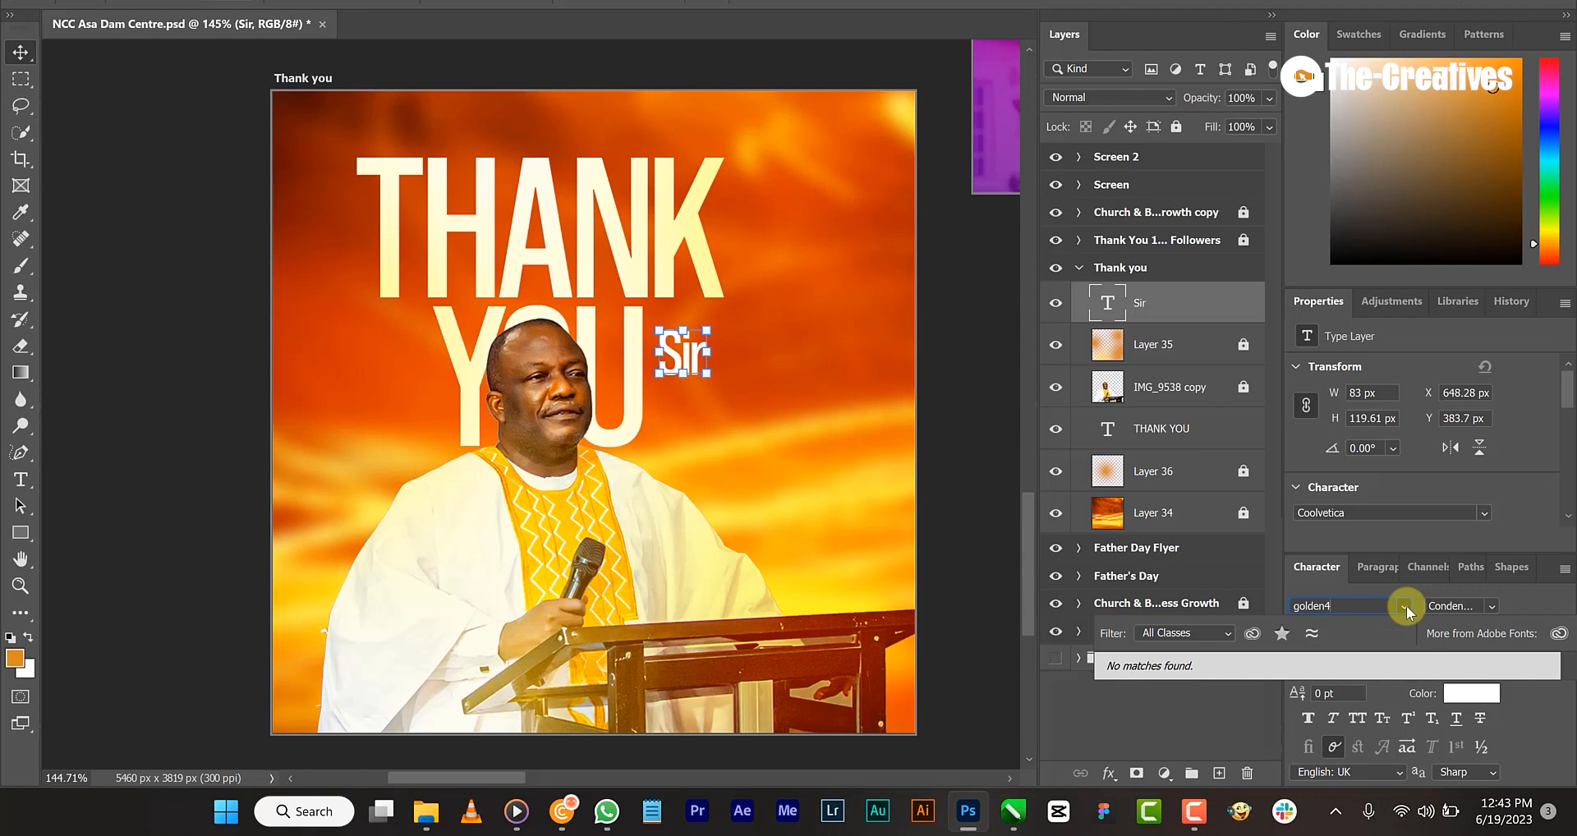
pyautogui.press('BackSpace')
pyautogui.press('Return')
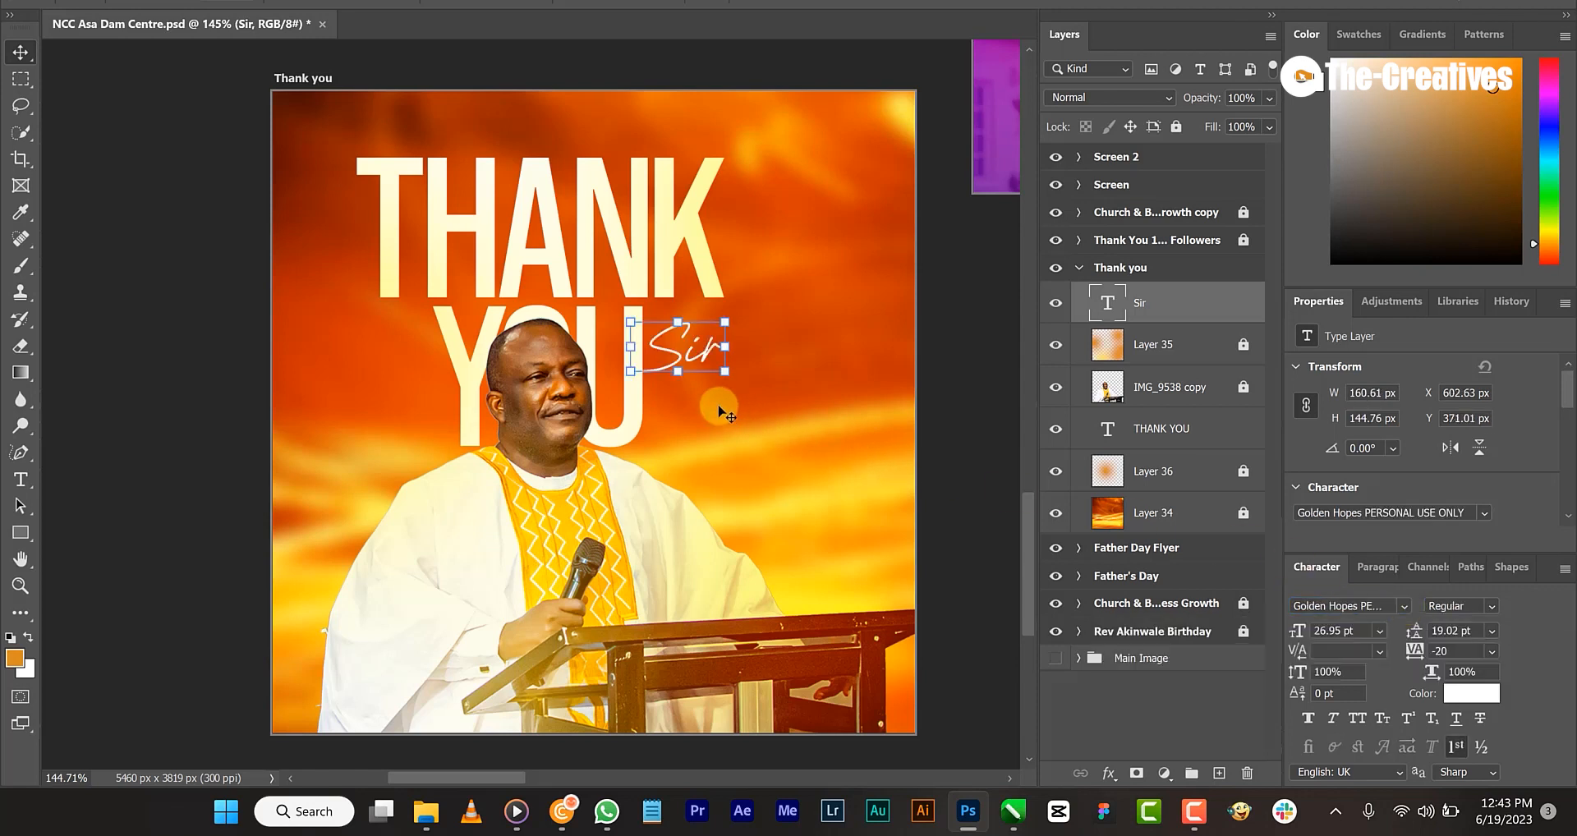
# - Scale the Sir text to about 22 pt and place it beside YOU, just below the K of THANK
pyautogui.moveTo(675, 360); pyautogui.dragTo(679, 402)
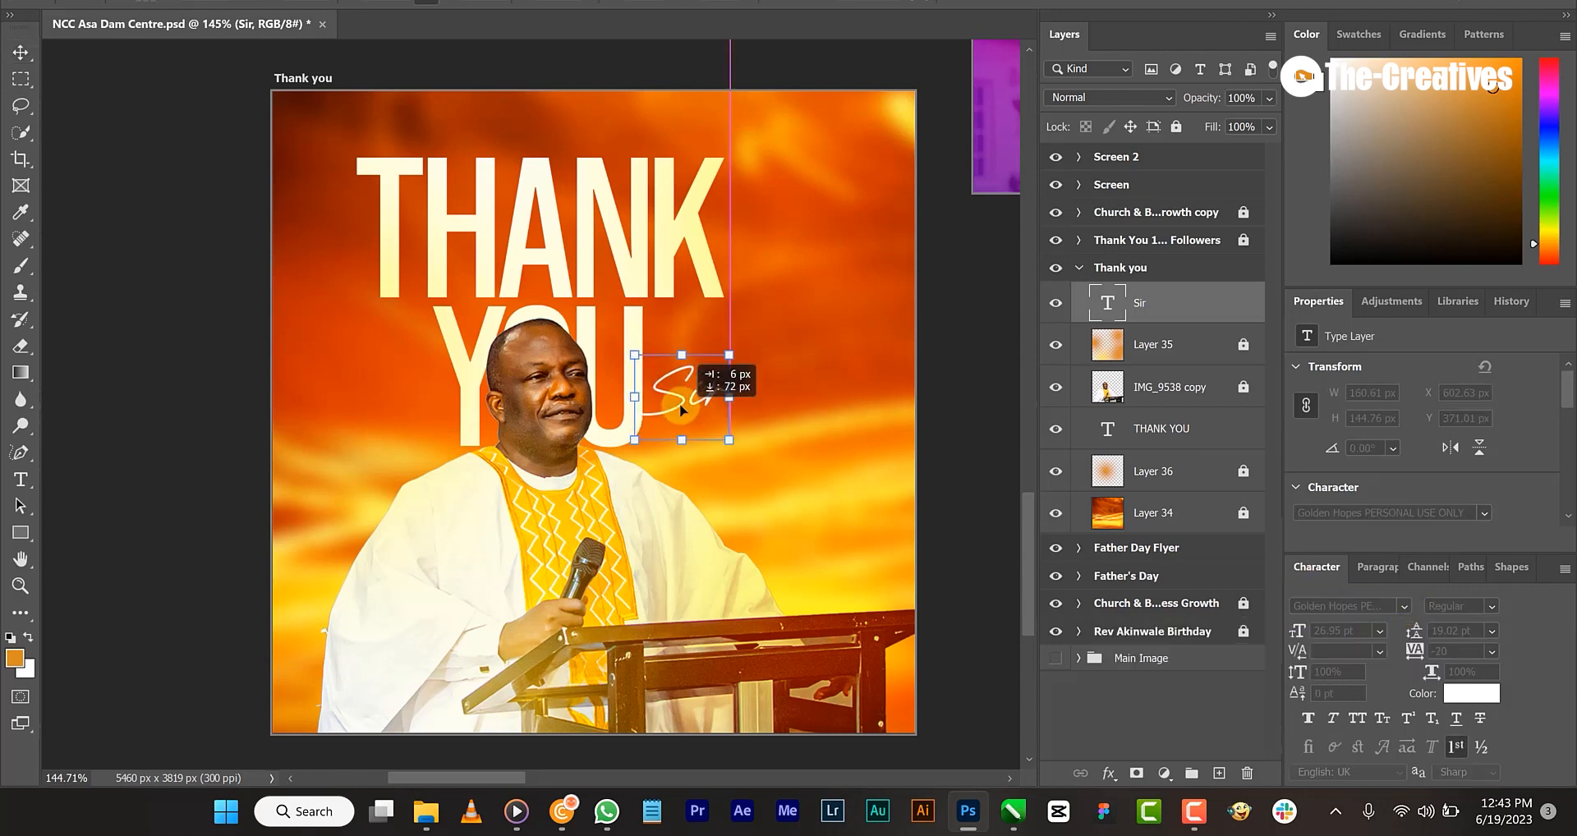
pyautogui.moveTo(712, 351); pyautogui.dragTo(722, 293)
pyautogui.moveTo(695, 372); pyautogui.dragTo(695, 367)
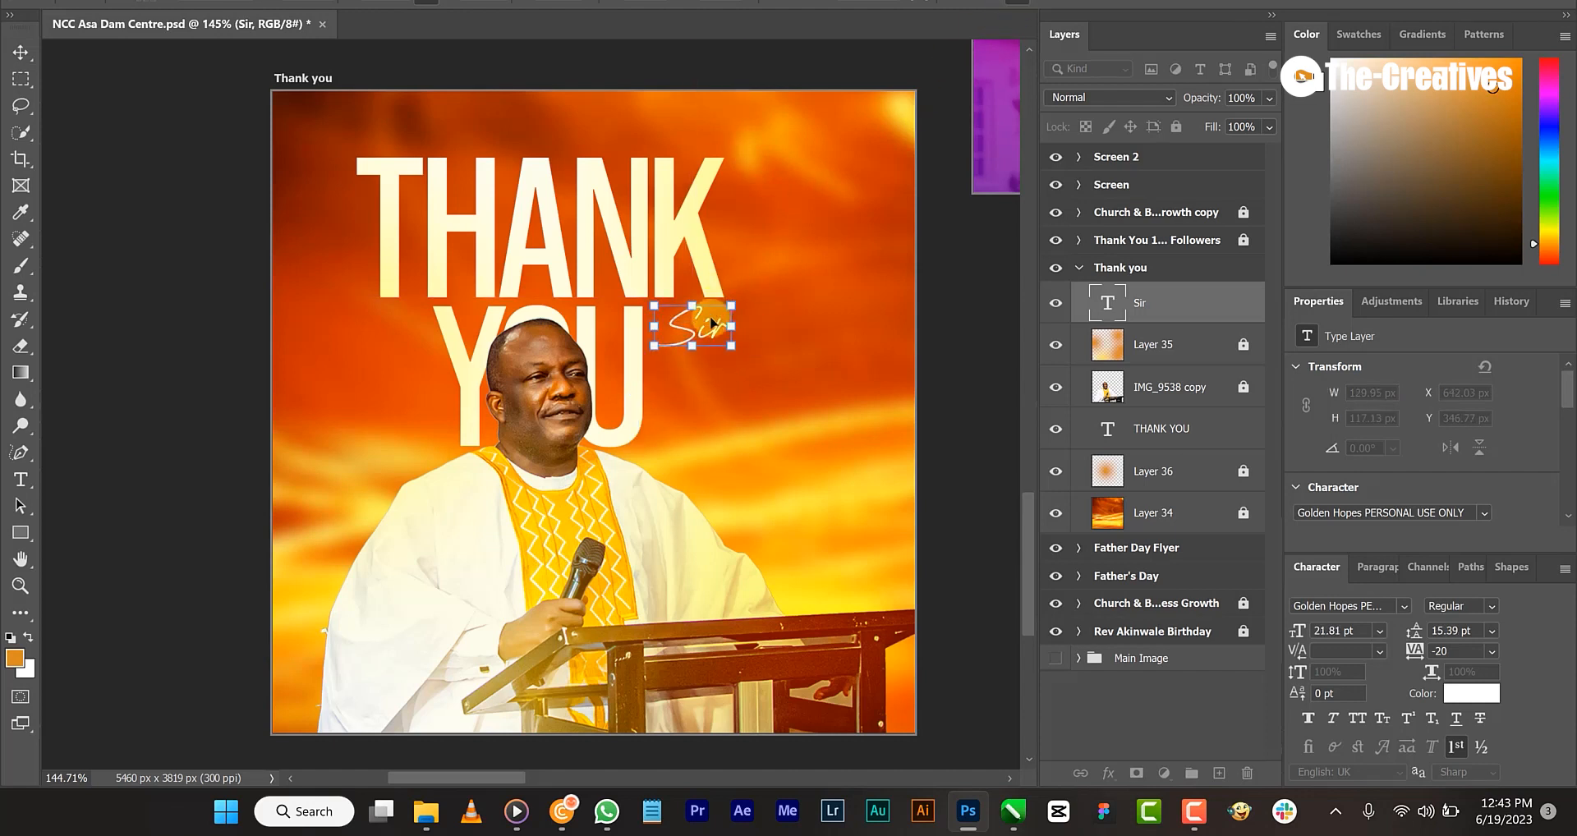
# - Accept the Sir text's scaling and move the text lower, beside the middle of the U in YOU
pyautogui.press('Return')
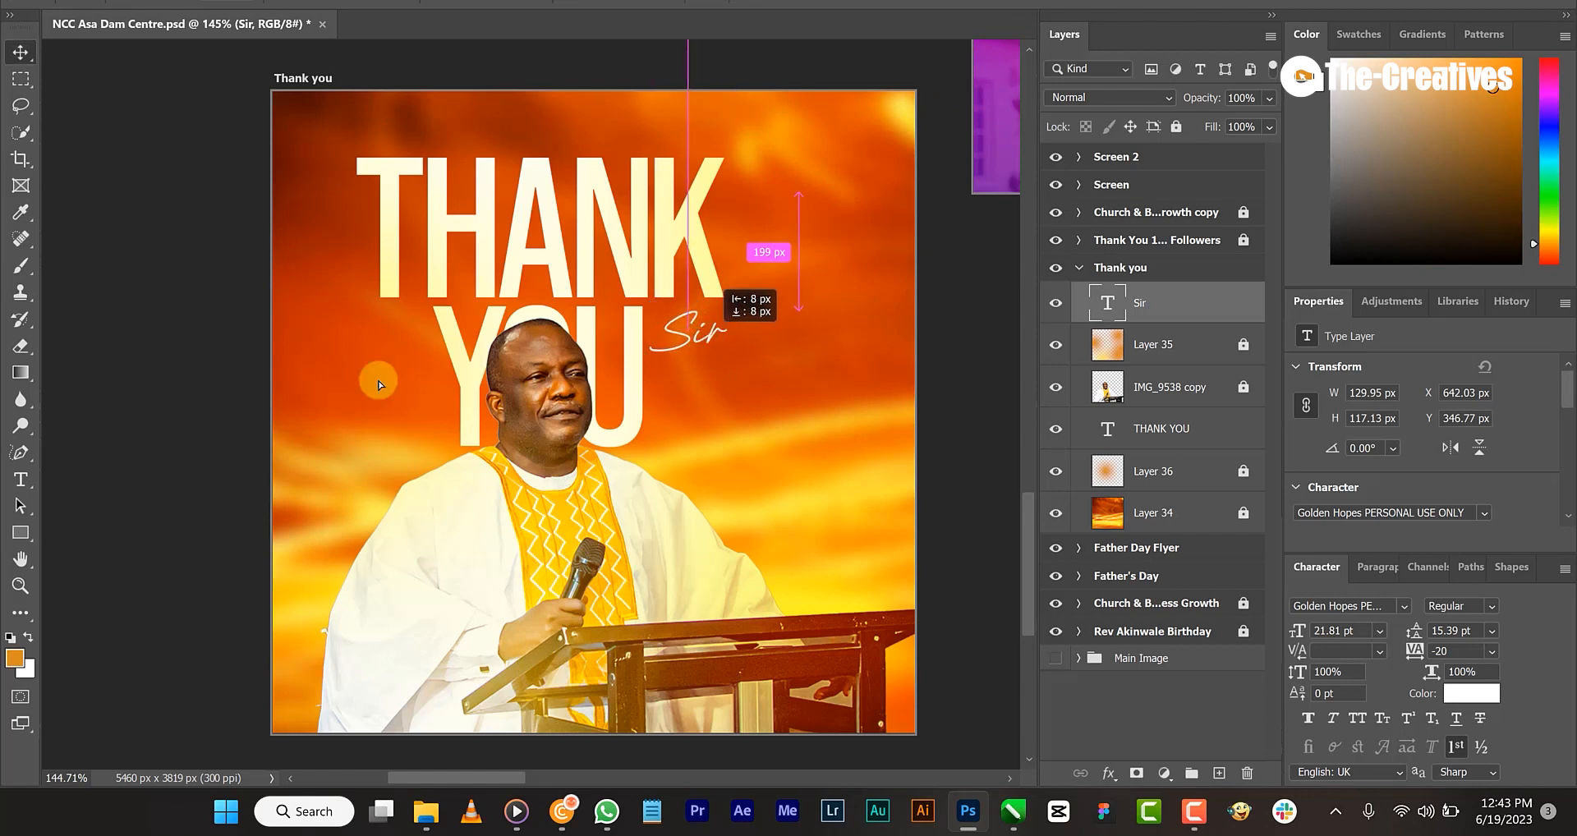
pyautogui.click(238, 398)
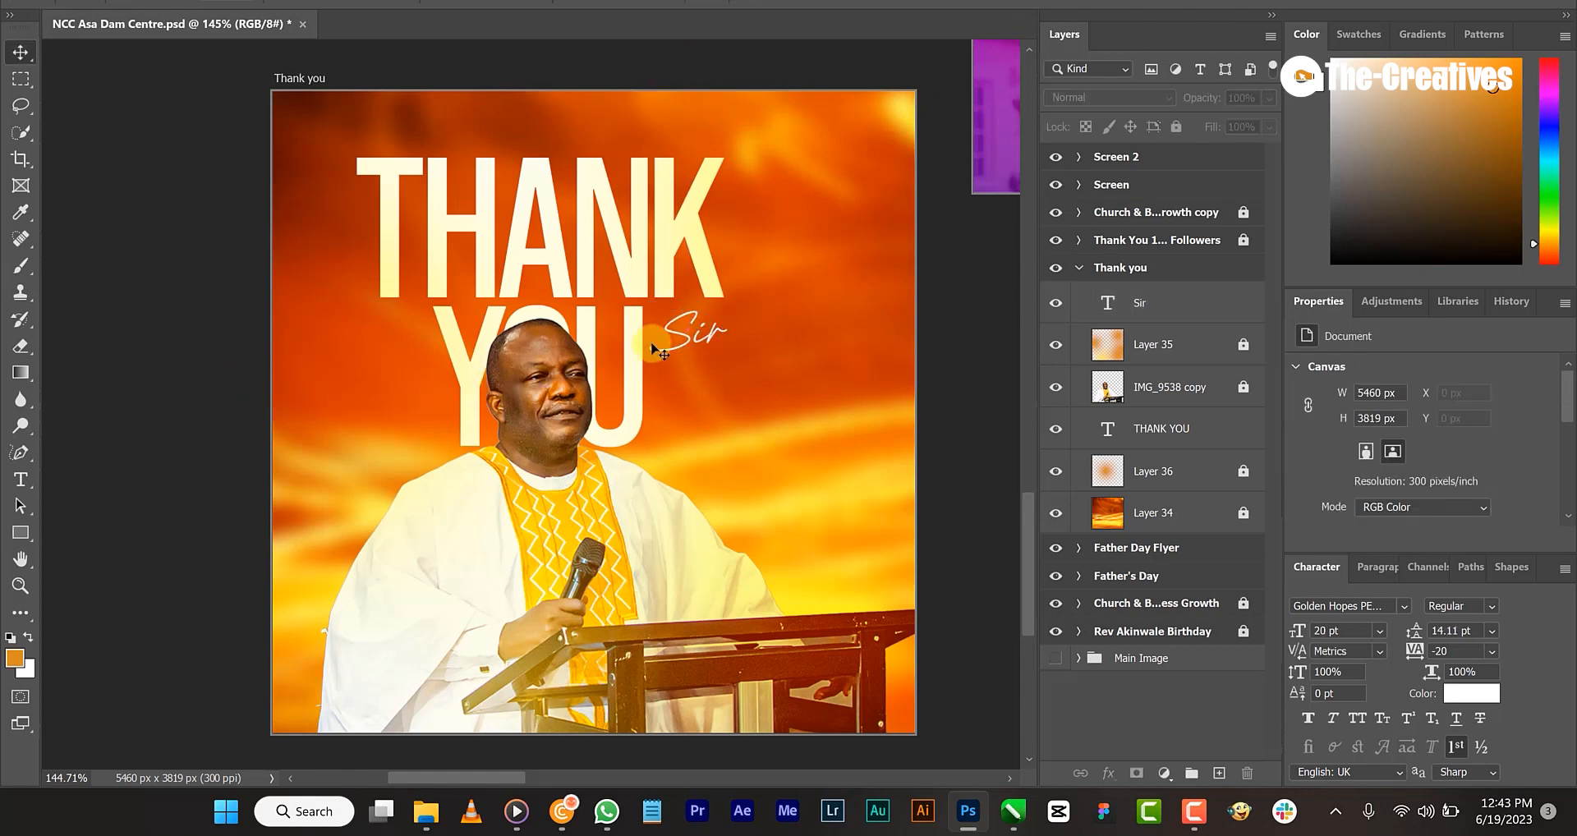
pyautogui.moveTo(693, 342); pyautogui.dragTo(689, 414)
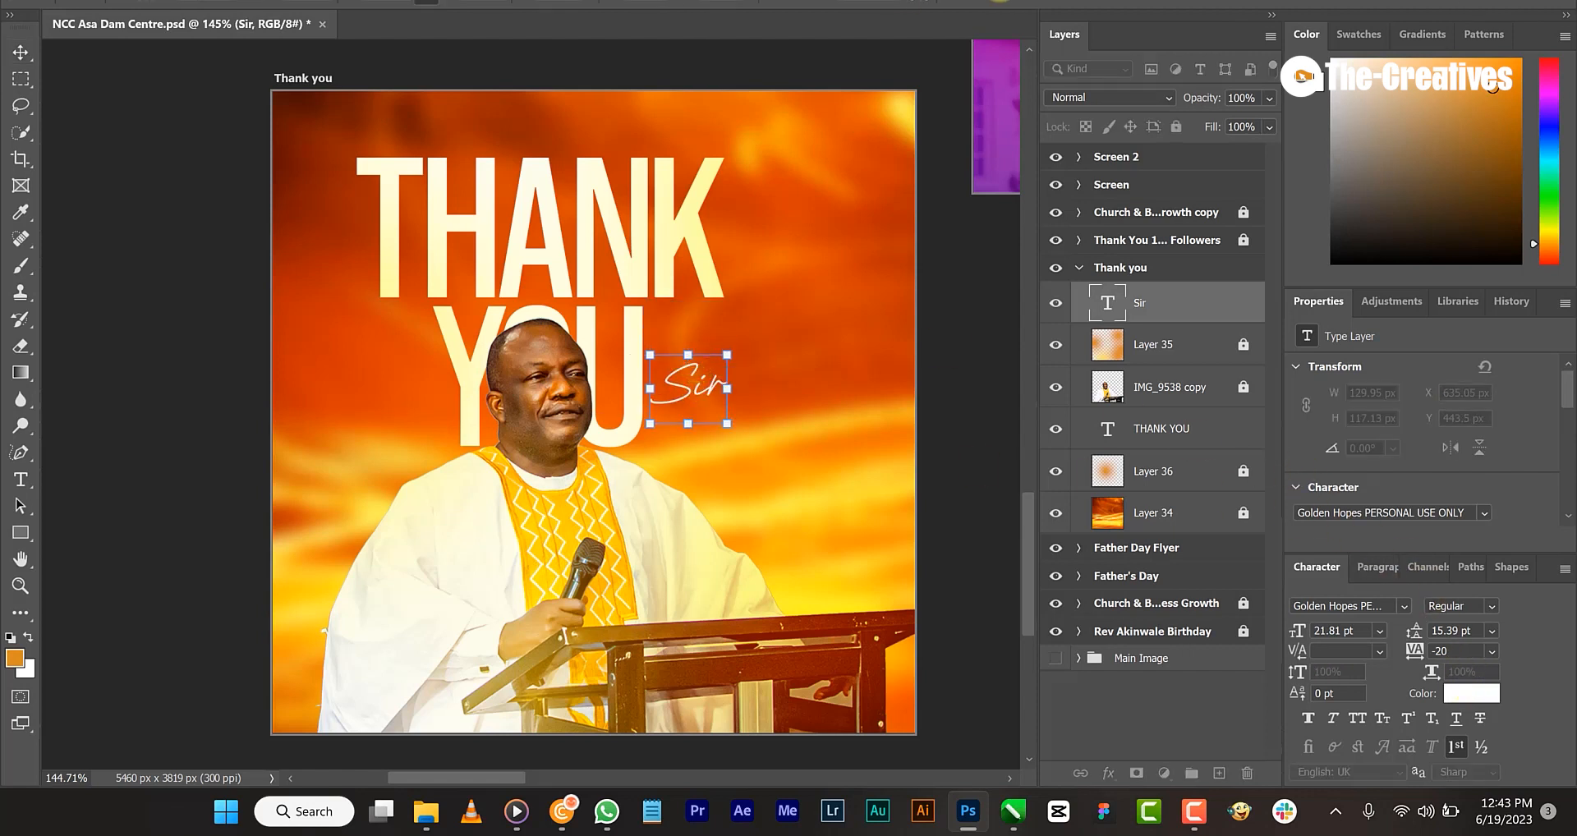
# - Change the Sir text's color to yellow, eff122
pyautogui.doubleClick(1131, 301)
pyautogui.click(1471, 693)
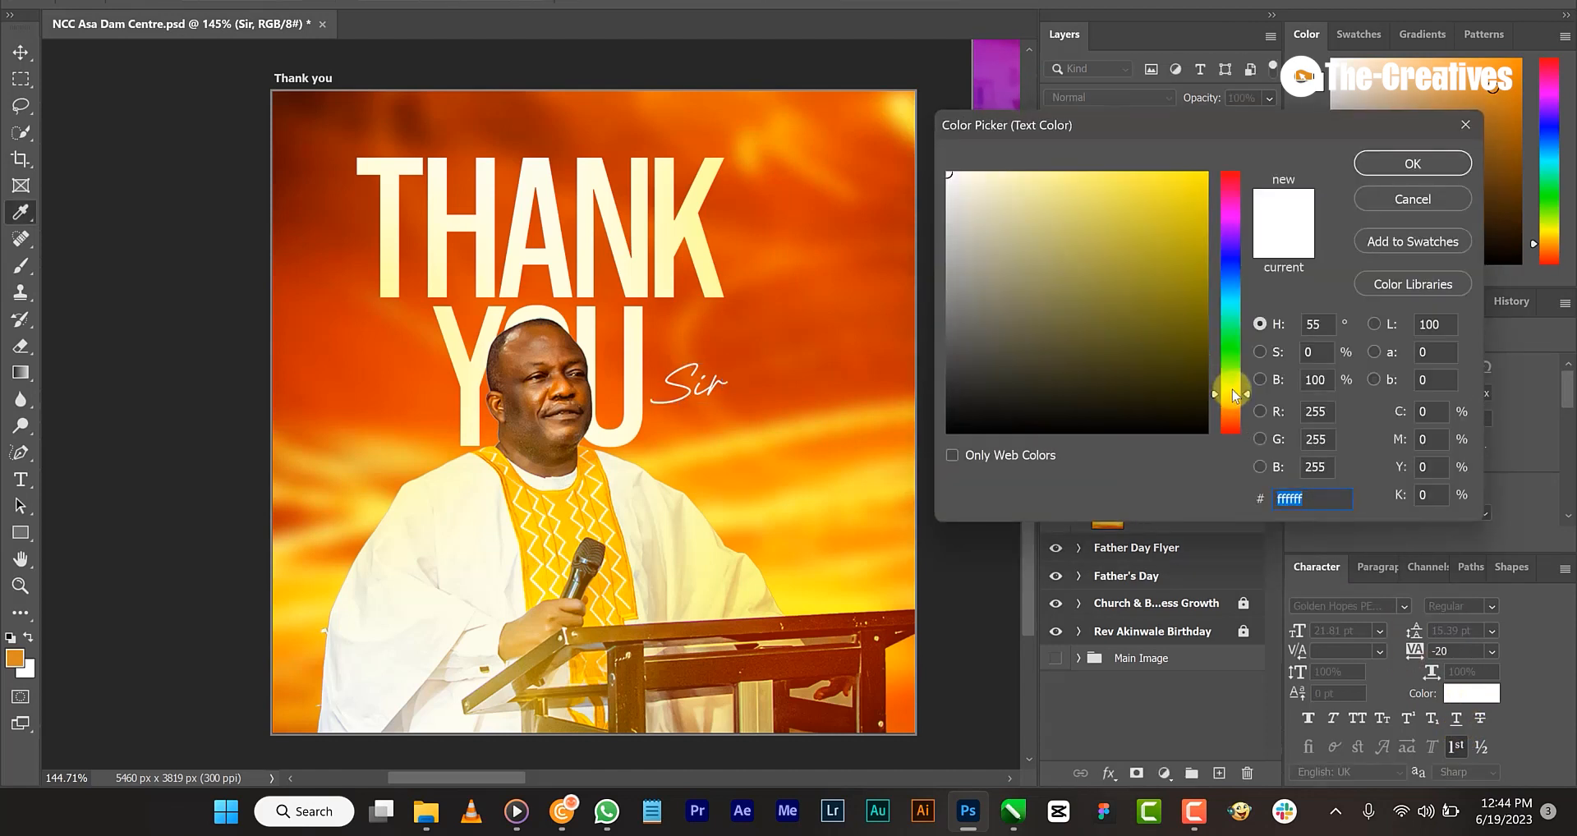
pyautogui.click(1171, 185)
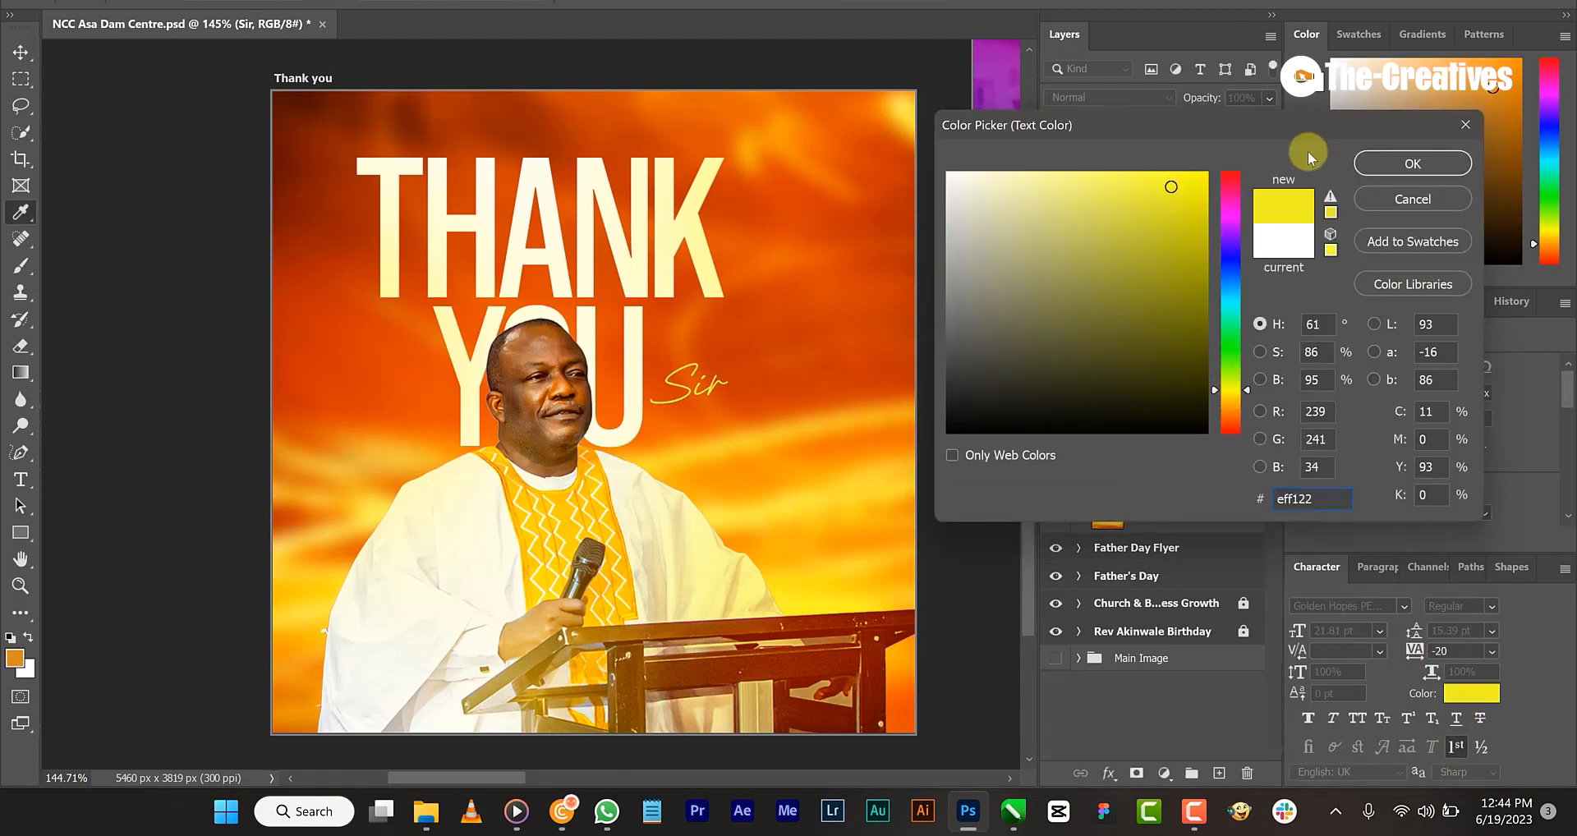
pyautogui.click(1387, 161)
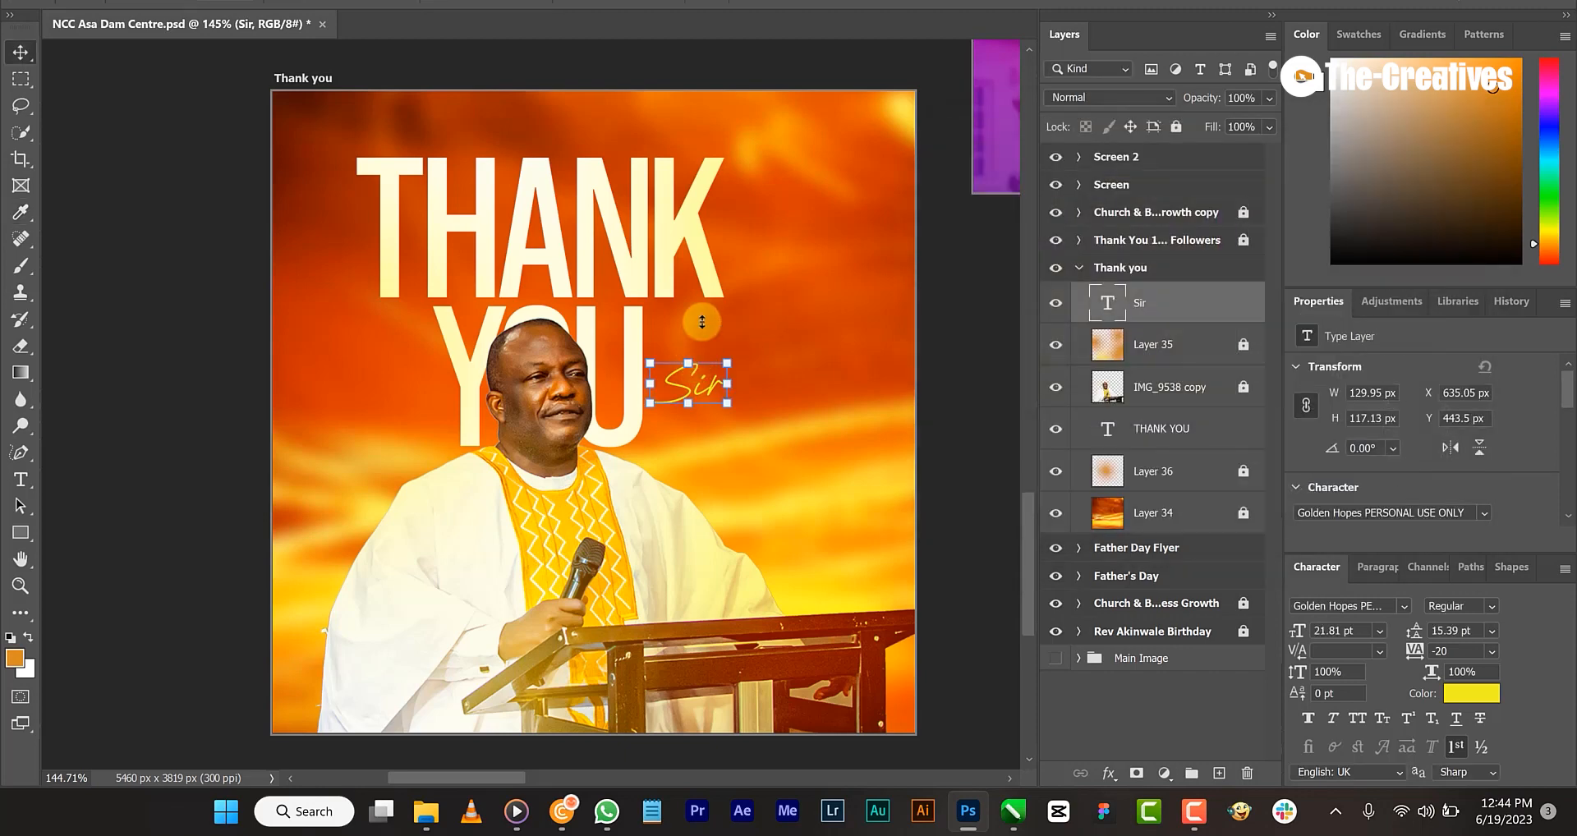
# - Enlarge the Sir text to about 195 px wide and place it so its left end overlaps the U of YOU
pyautogui.moveTo(702, 321); pyautogui.dragTo(759, 297)
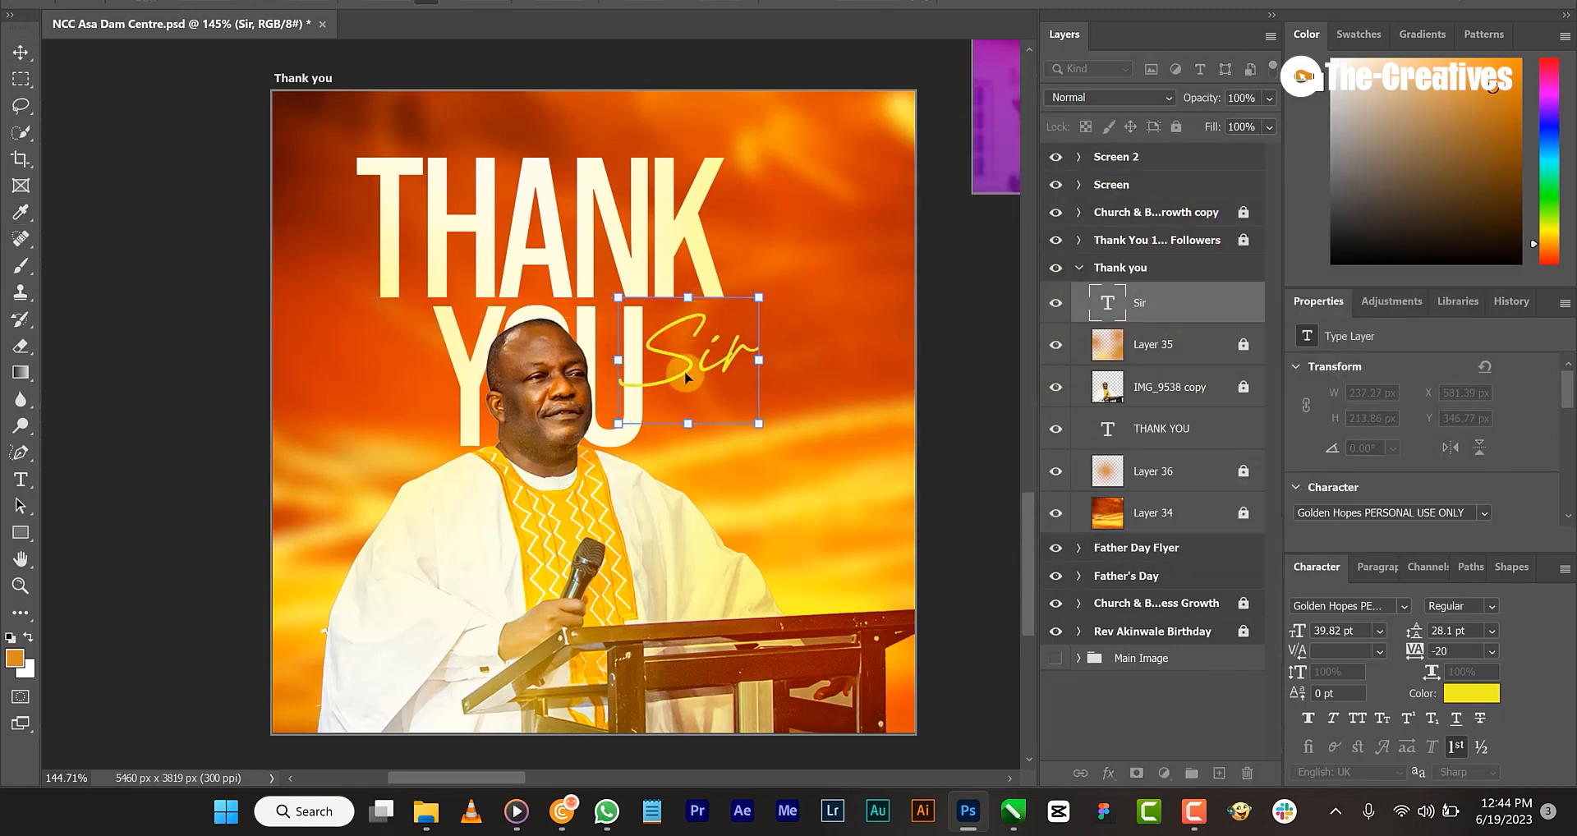
pyautogui.moveTo(685, 375)
pyautogui.mouseDown()
pyautogui.moveTo(680, 411)
pyautogui.moveTo(682, 353)
pyautogui.moveTo(675, 366)
pyautogui.mouseUp()
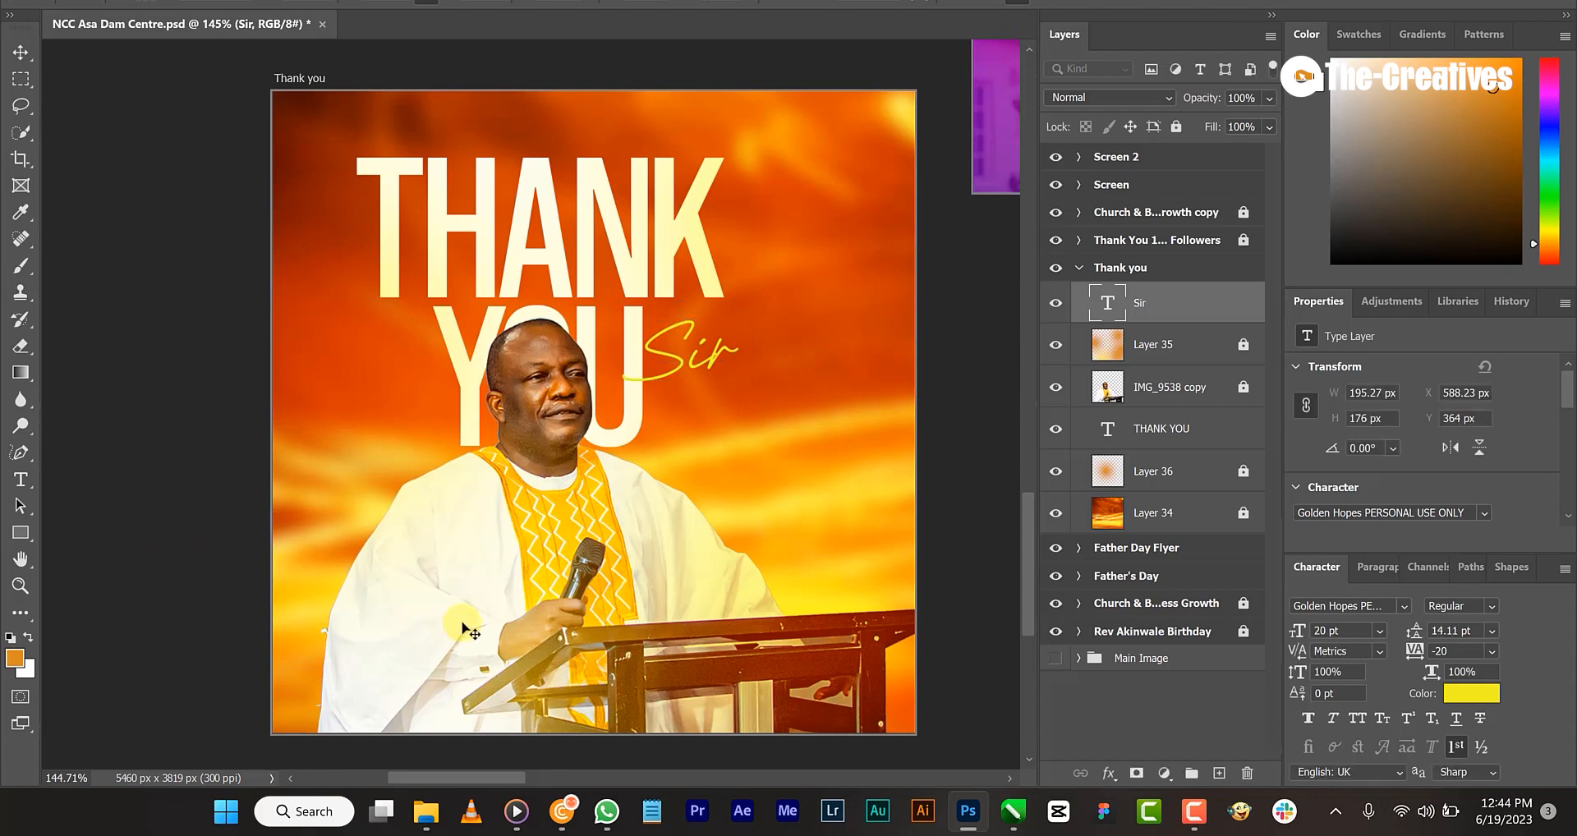
pyautogui.moveTo(459, 622); pyautogui.dragTo(462, 624)
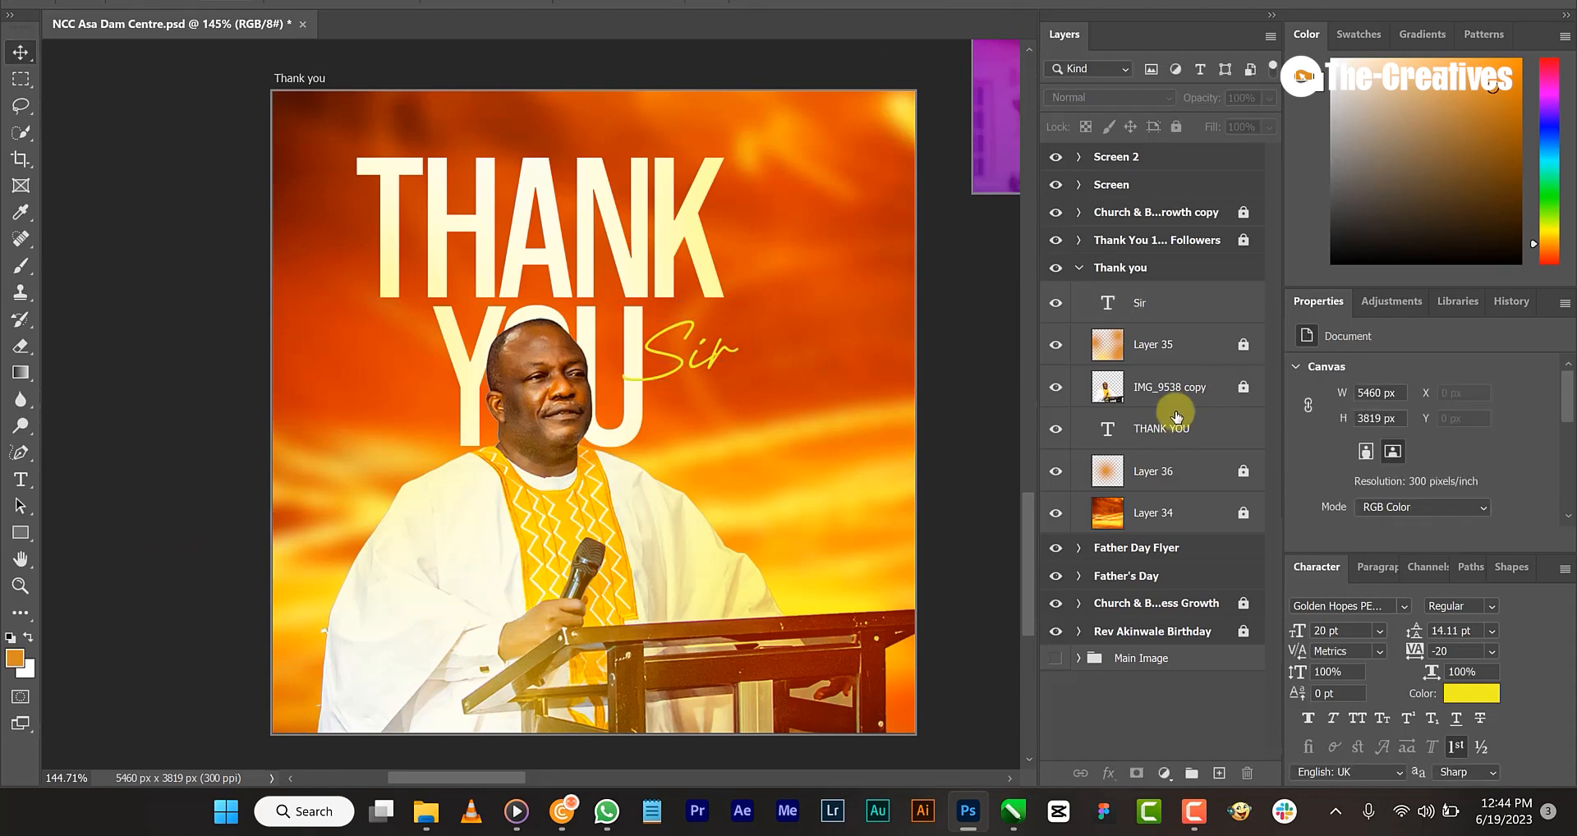
# - Select and unlock the man's cutout layer, IMG_9538 copy
pyautogui.click(1203, 387)
pyautogui.rightClick(1143, 387)
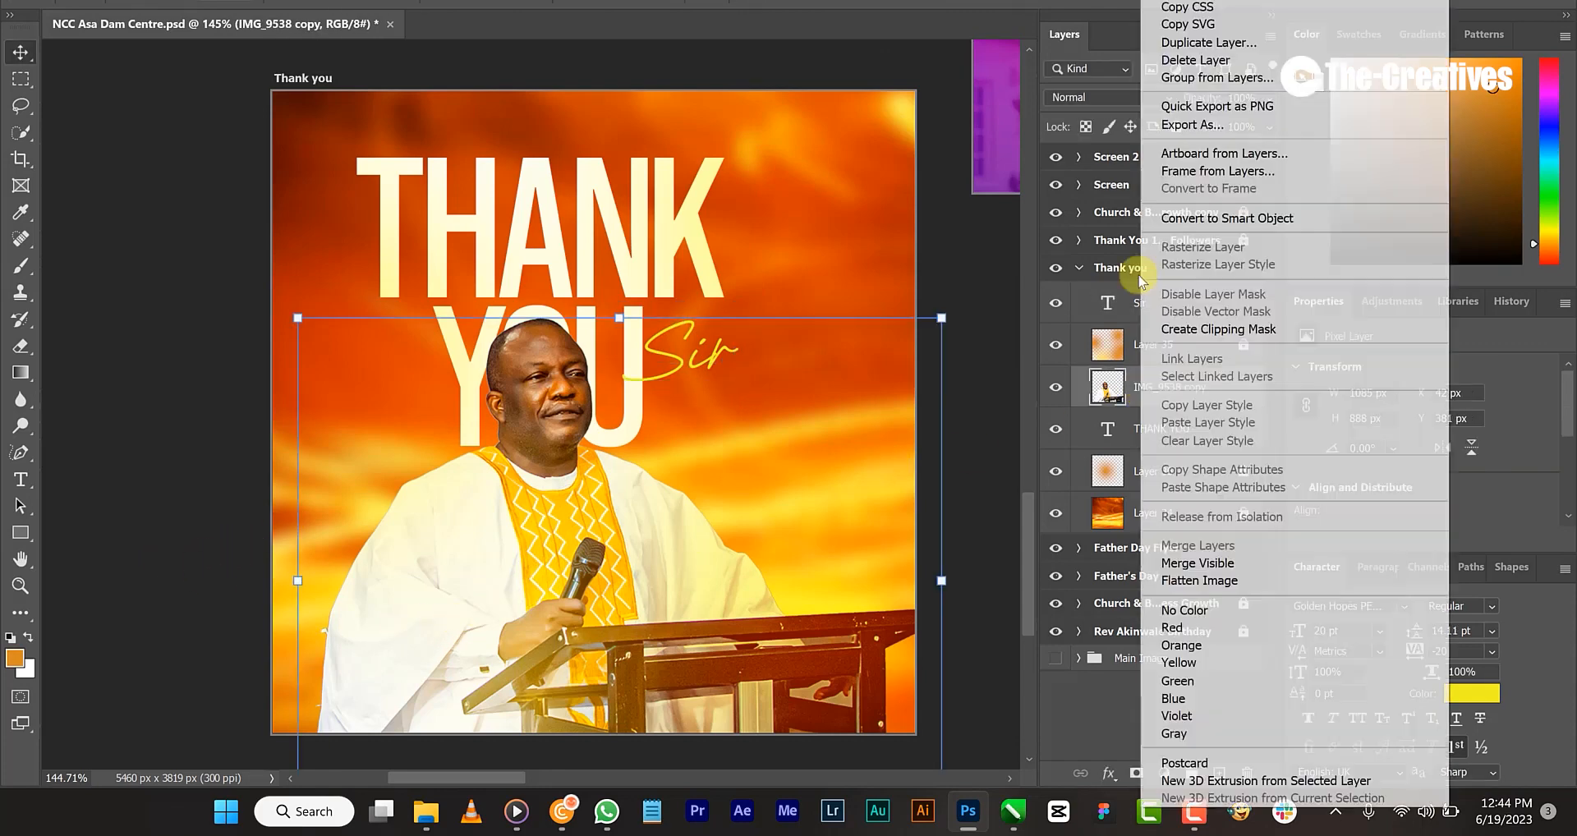
pyautogui.click(1200, 1)
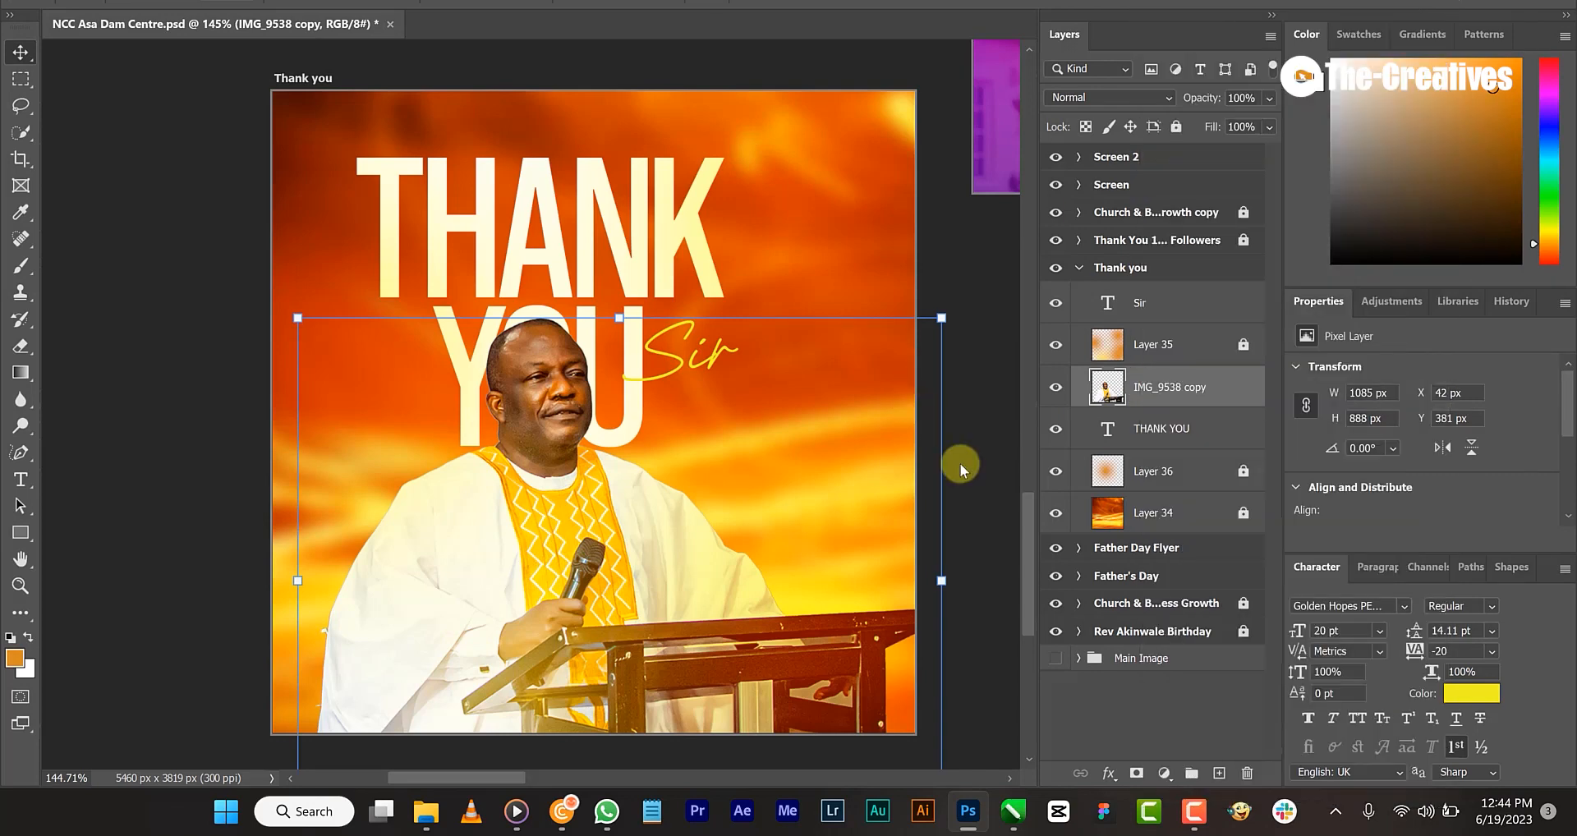